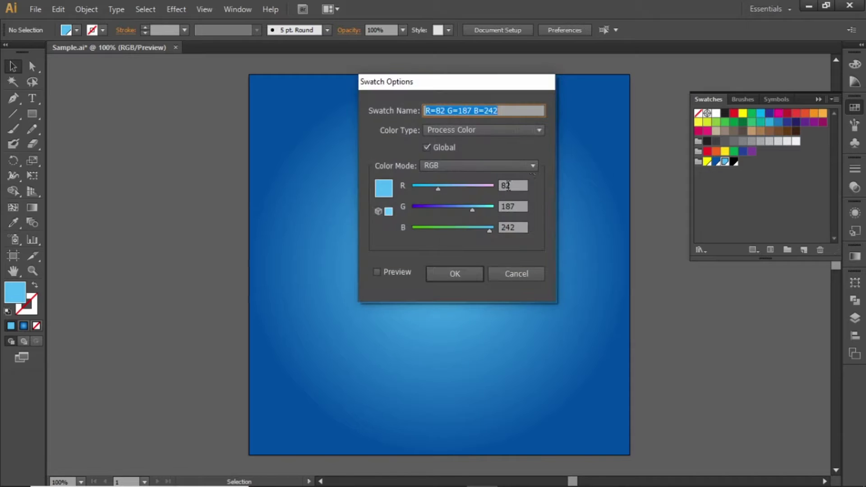
# - Confirm the light blue (R=82 G=187 B=242) and dark blue (R=1 G=79 B=161) gradient swatch settings
pyautogui.click(468, 270)
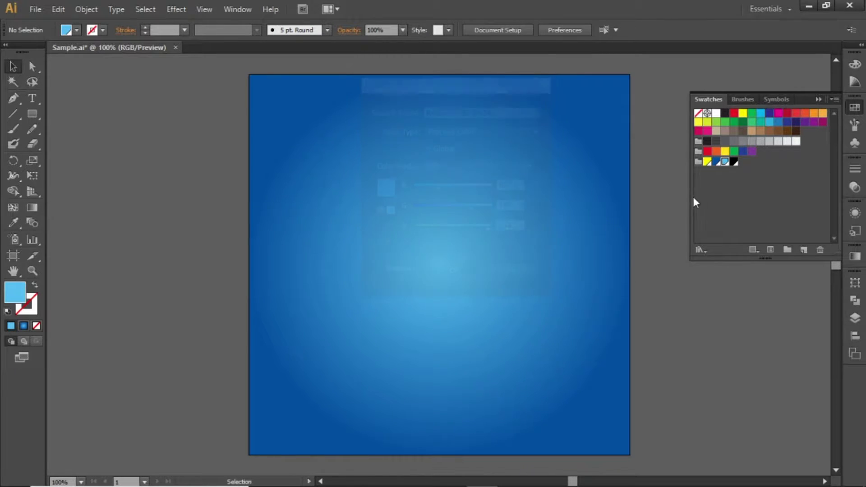
pyautogui.doubleClick(716, 161)
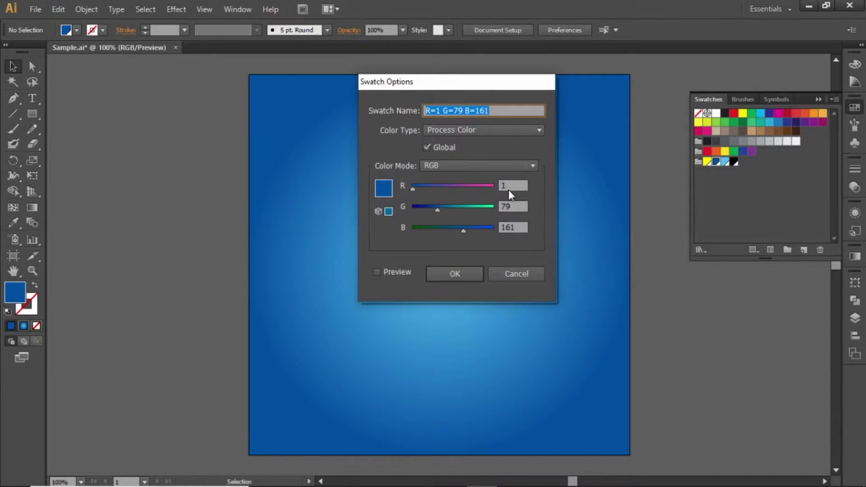
pyautogui.click(469, 272)
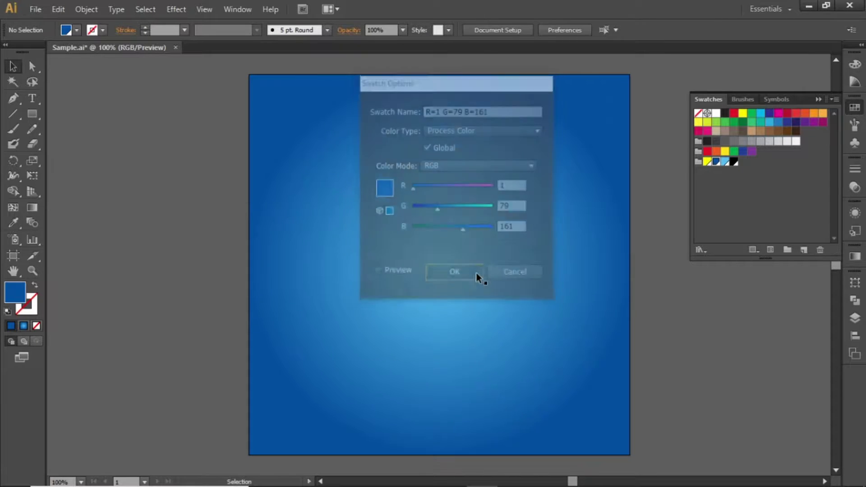
pyautogui.scroll(-1, 427, 305)
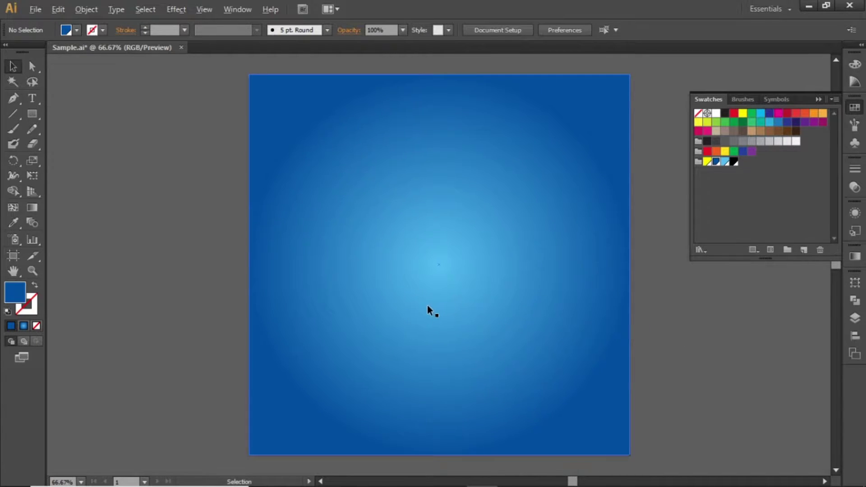
# - Draw a tall rectangle beside the artboard, rotate it 45°, and move it to the top-left corner
pyautogui.moveTo(279, 222); pyautogui.dragTo(307, 220)
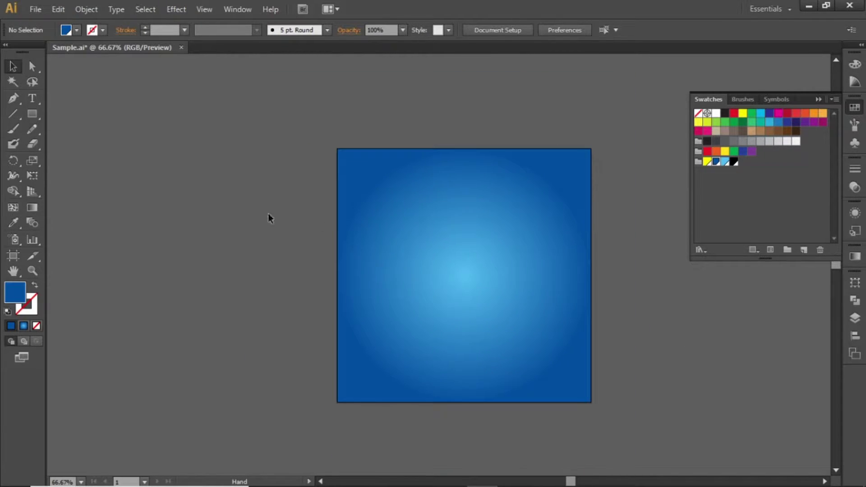
pyautogui.click(33, 117)
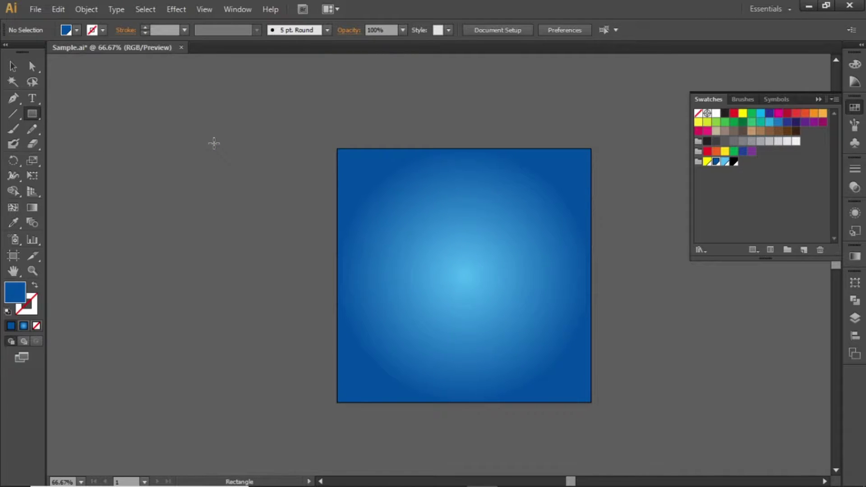
pyautogui.moveTo(214, 143); pyautogui.dragTo(305, 415)
pyautogui.click(16, 67)
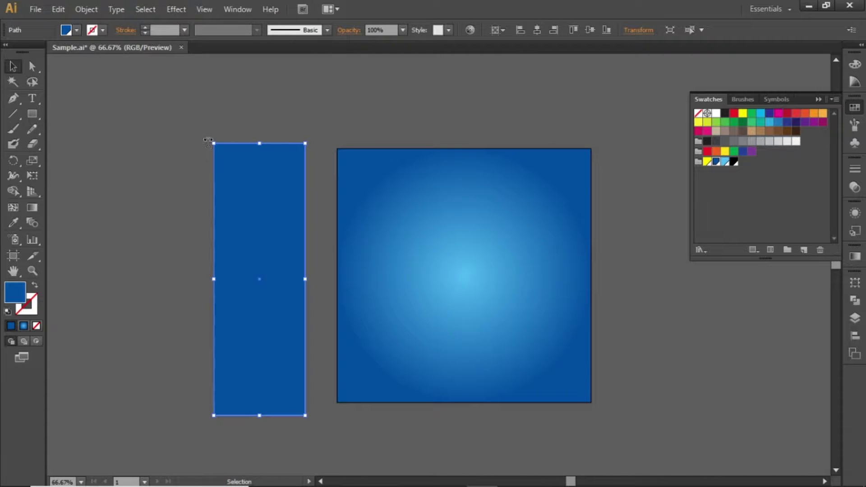
pyautogui.click(220, 139)
pyautogui.moveTo(254, 134); pyautogui.dragTo(304, 134)
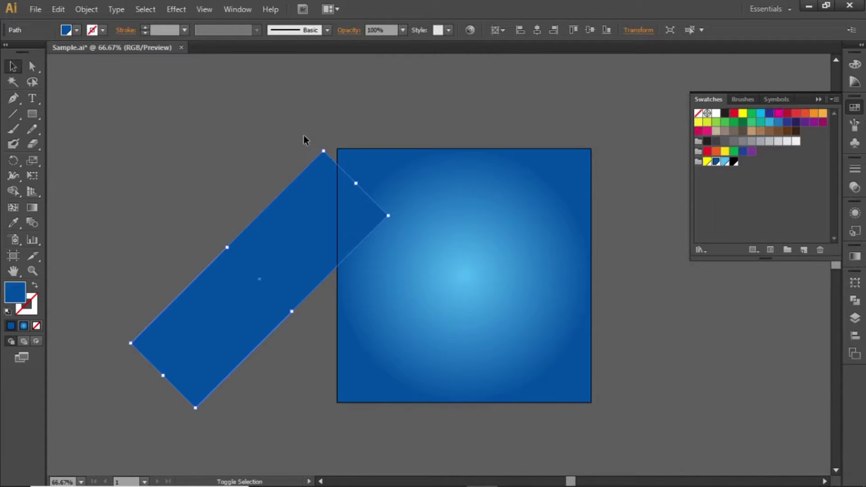
pyautogui.moveTo(301, 231); pyautogui.dragTo(595, 328)
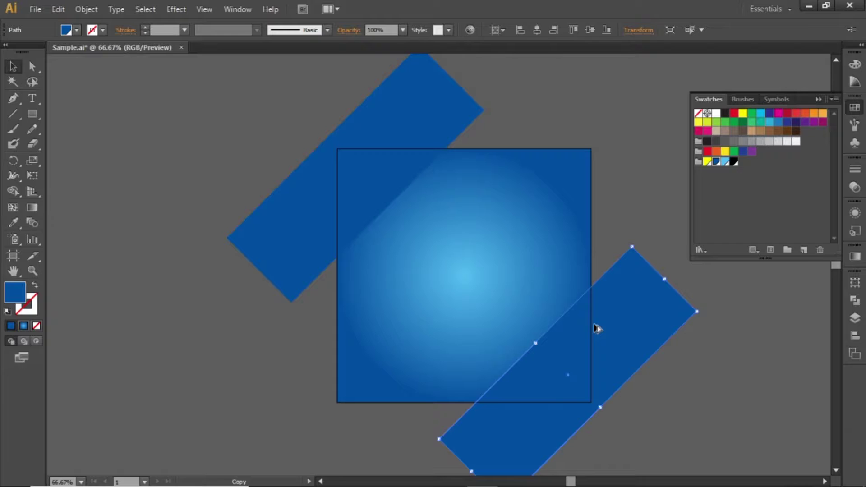
# - Duplicate the upper-left bar to the centre and stretch the copy across the whole artboard
pyautogui.click(606, 258)
pyautogui.click(368, 177)
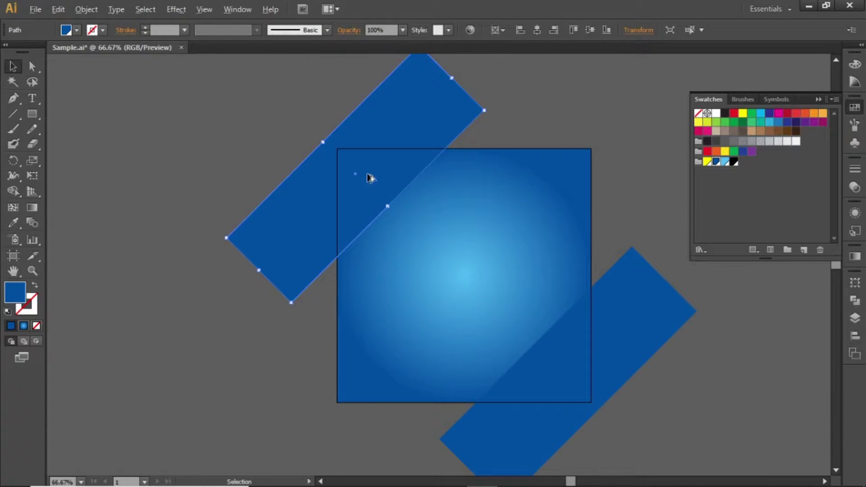
pyautogui.moveTo(368, 177); pyautogui.dragTo(427, 333)
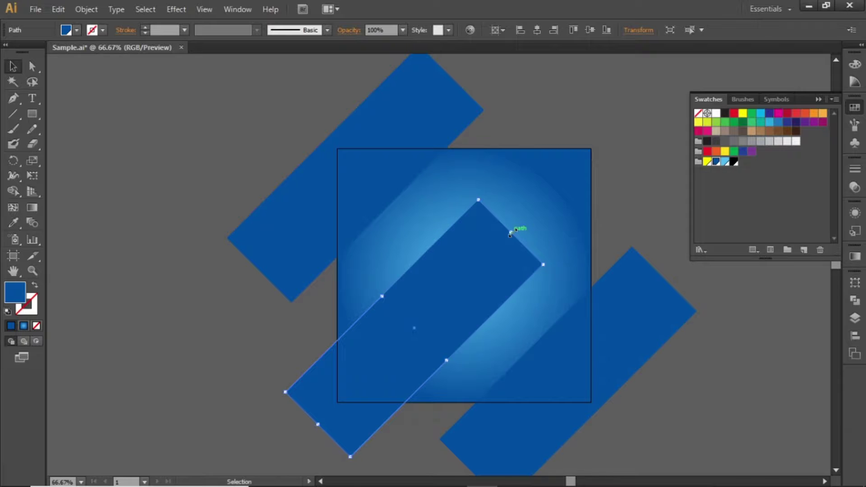
pyautogui.moveTo(511, 233); pyautogui.dragTo(599, 145)
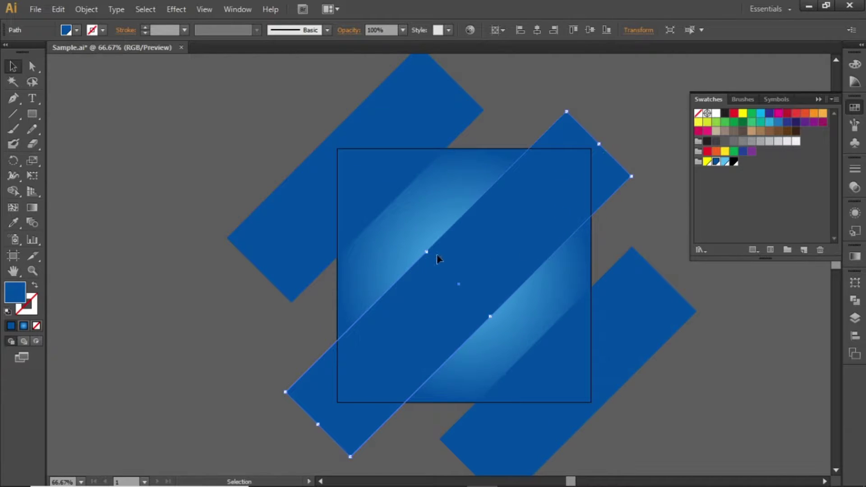
pyautogui.moveTo(430, 251); pyautogui.dragTo(412, 244)
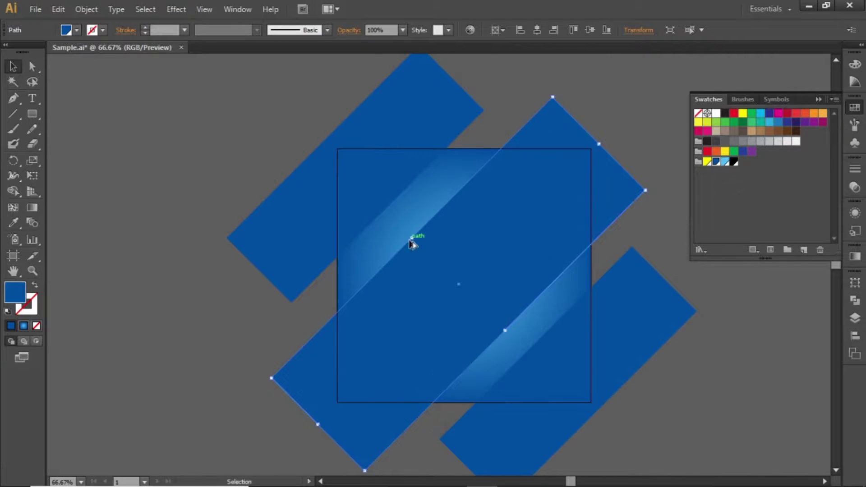
pyautogui.click(501, 116)
pyautogui.click(519, 195)
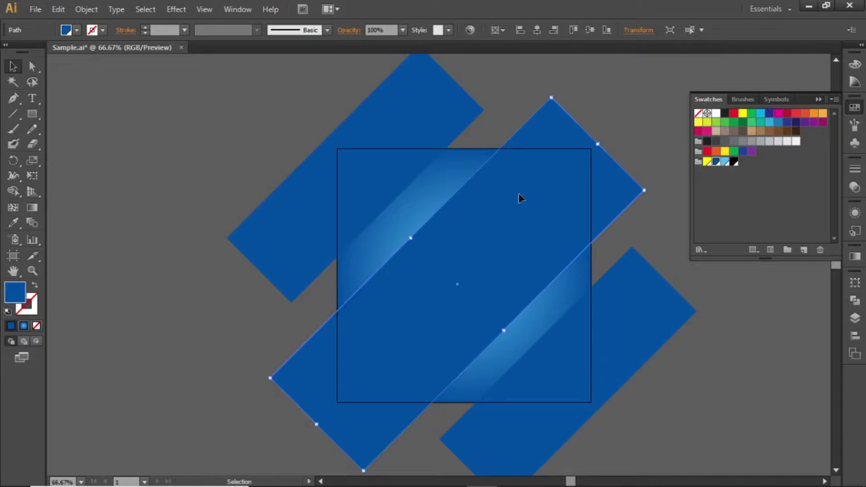
pyautogui.click(536, 76)
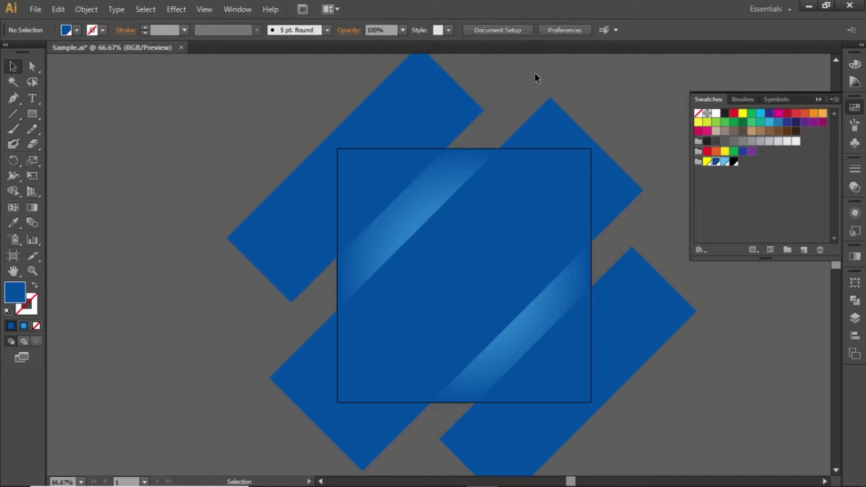
# - Set all three diagonal bars to 30% opacity
pyautogui.click(426, 93)
pyautogui.keyDown('shift'); pyautogui.click(561, 139); pyautogui.keyUp('shift')
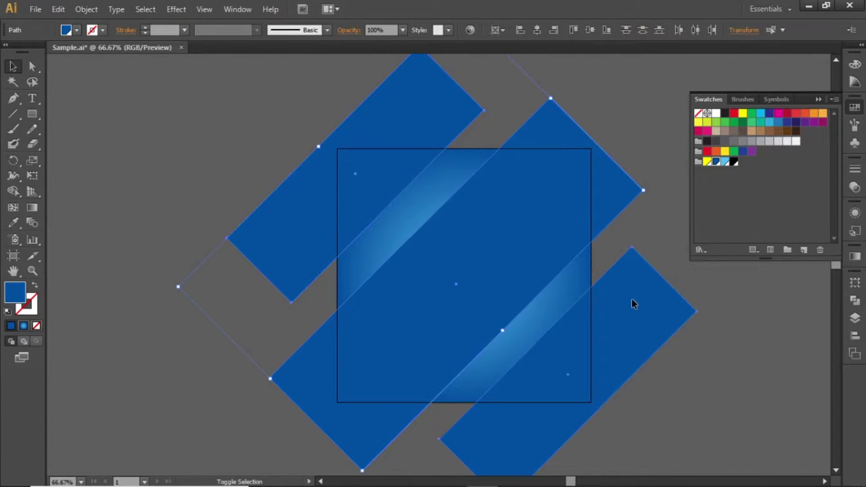
pyautogui.keyDown('shift'); pyautogui.click(633, 303); pyautogui.keyUp('shift')
pyautogui.click(402, 31)
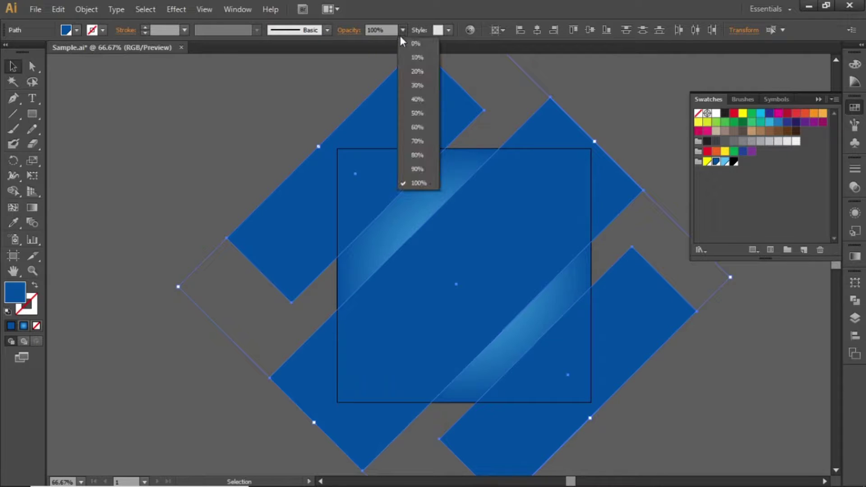
pyautogui.click(422, 83)
pyautogui.click(311, 94)
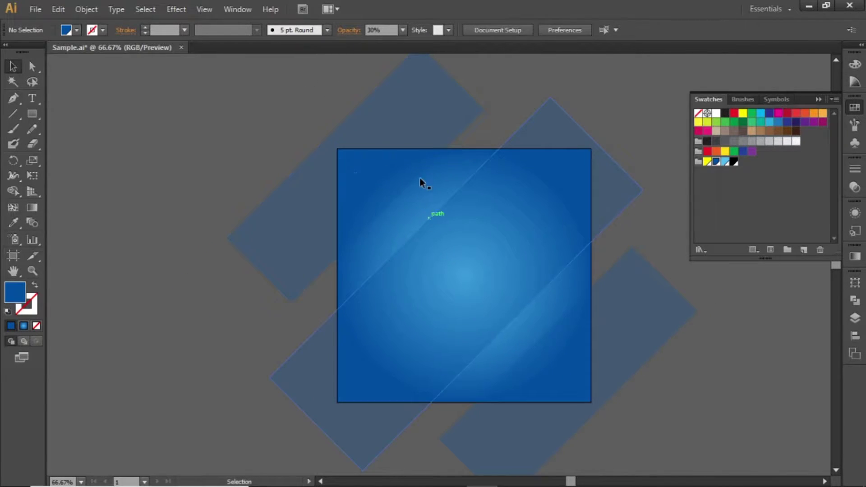
# - Select the upper-left and middle translucent bars for an effect
pyautogui.click(416, 127)
pyautogui.keyDown('shift'); pyautogui.click(537, 135); pyautogui.keyUp('shift')
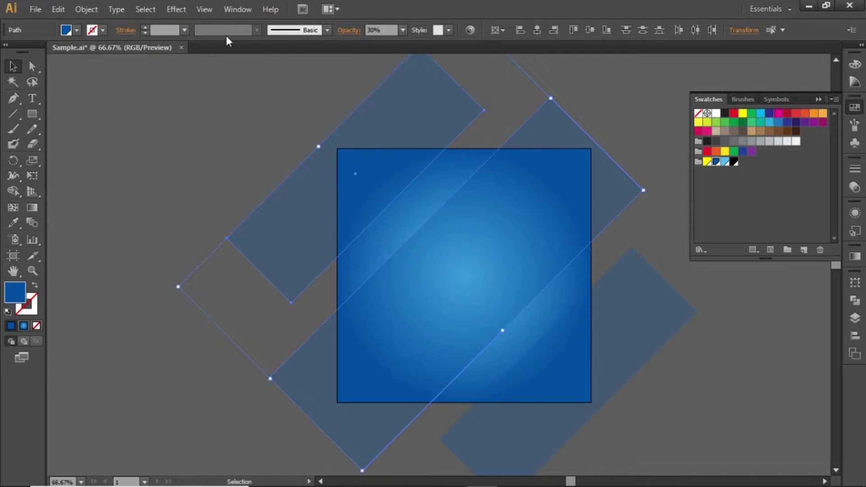
pyautogui.click(186, 12)
# - Give the selected bars a default drop shadow: Multiply 75%, X 7 px, Y 0 px, Blur 10 px
pyautogui.moveTo(256, 152)
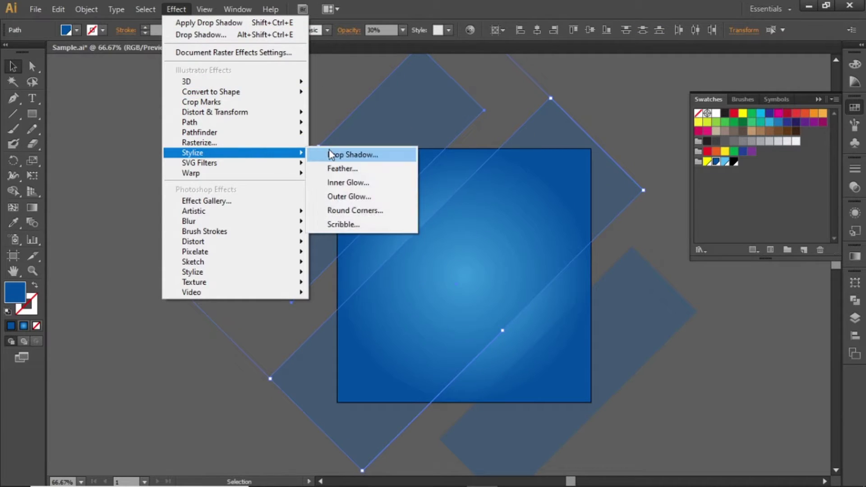
pyautogui.click(331, 153)
pyautogui.moveTo(210, 77); pyautogui.dragTo(190, 76)
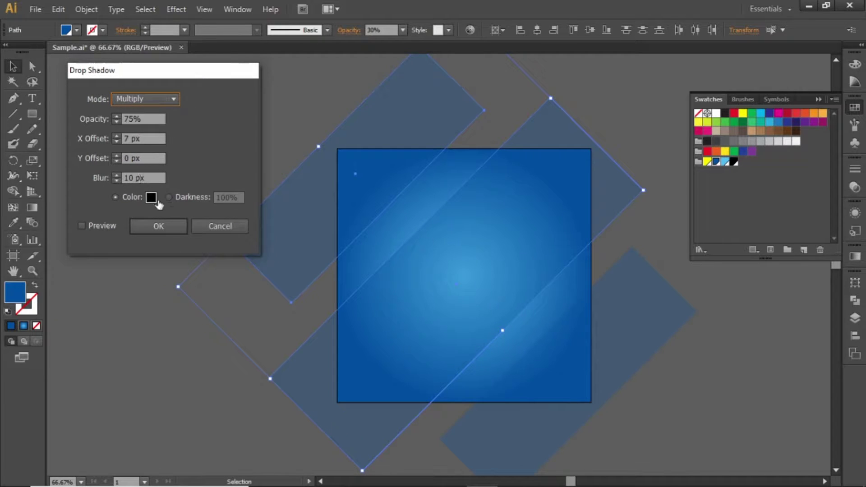
pyautogui.click(160, 224)
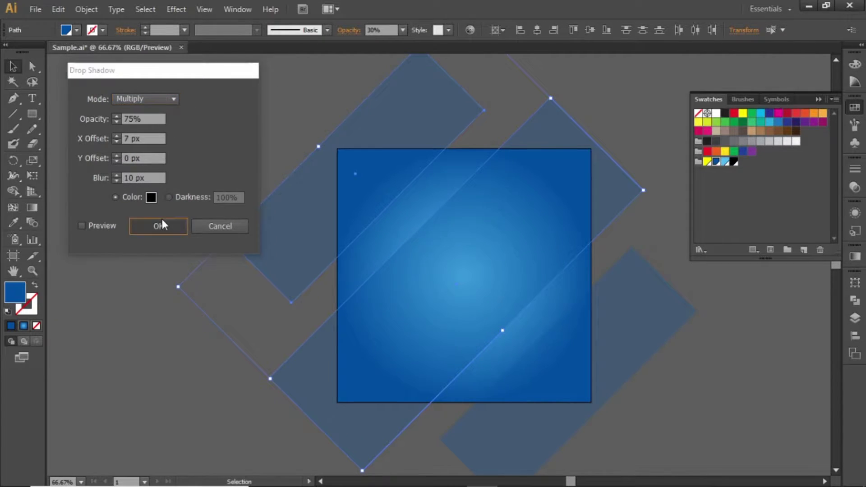
pyautogui.click(270, 158)
# - Add a drop shadow to the lower-right bar with a -7 px horizontal offset
pyautogui.click(623, 305)
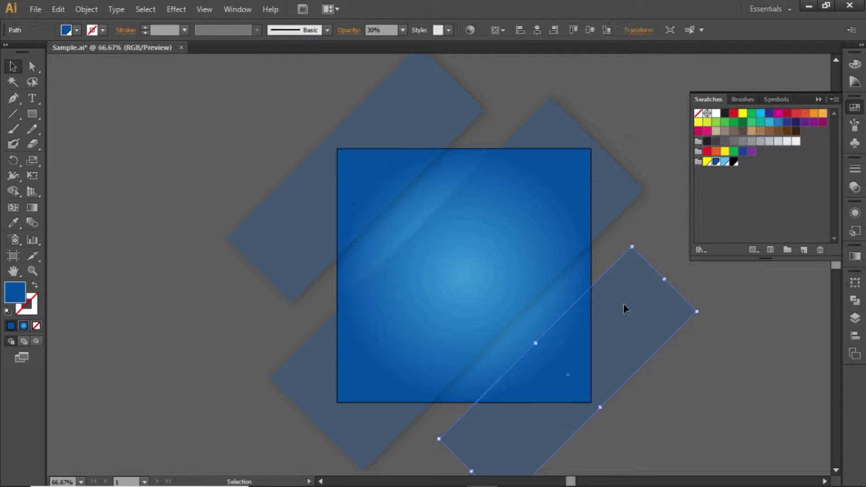
pyautogui.click(177, 9)
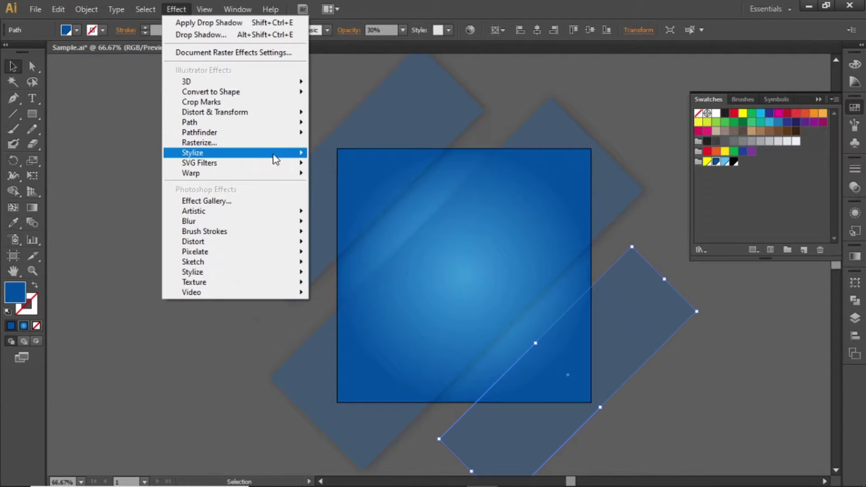
pyautogui.moveTo(289, 152)
pyautogui.click(341, 156)
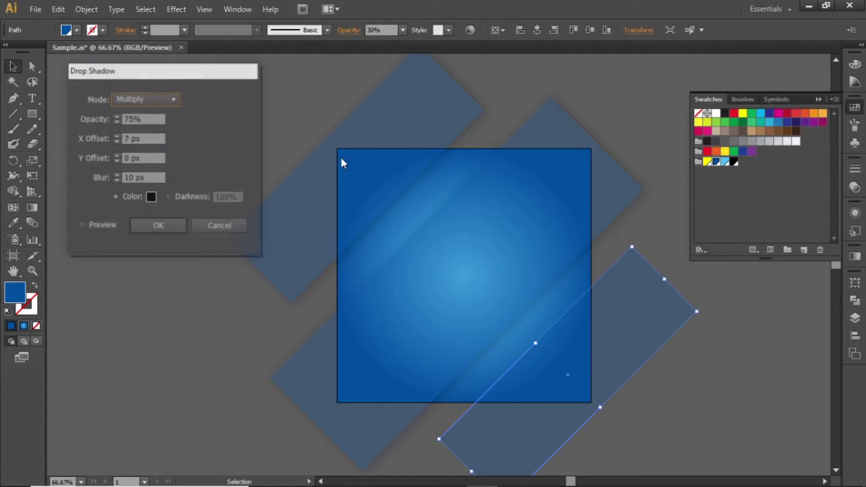
pyautogui.click(124, 139)
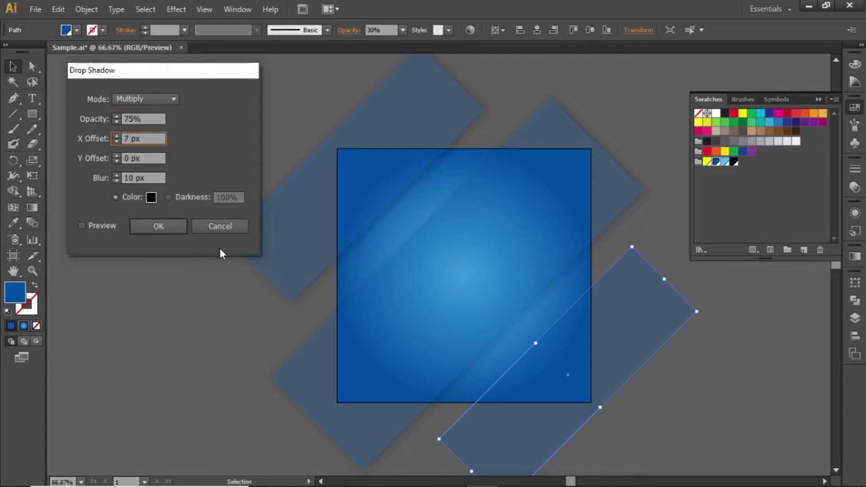
pyautogui.click(175, 224)
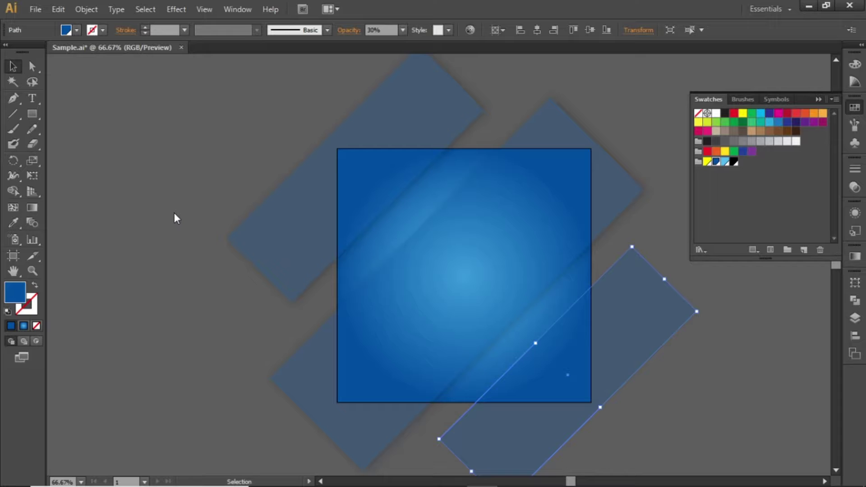
pyautogui.click(174, 214)
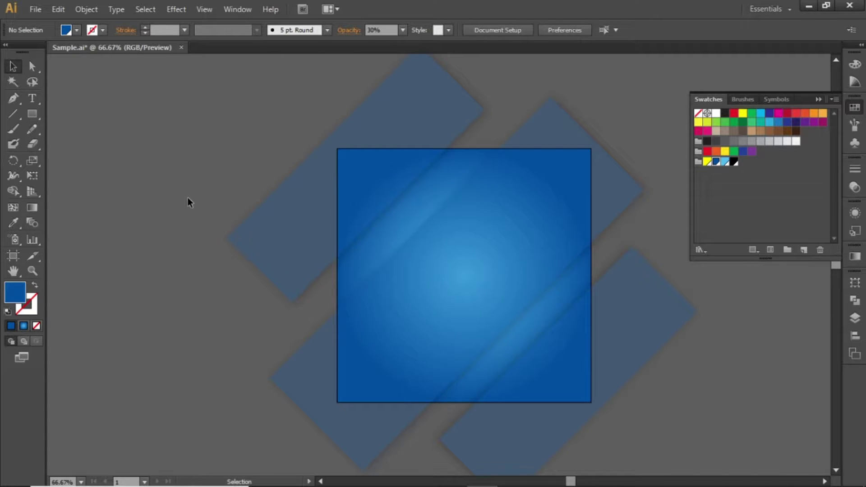
# - Pen-draw a thin triangle with two top corners and a bottom tip, closed at its first corner
pyautogui.moveTo(188, 197); pyautogui.dragTo(378, 186)
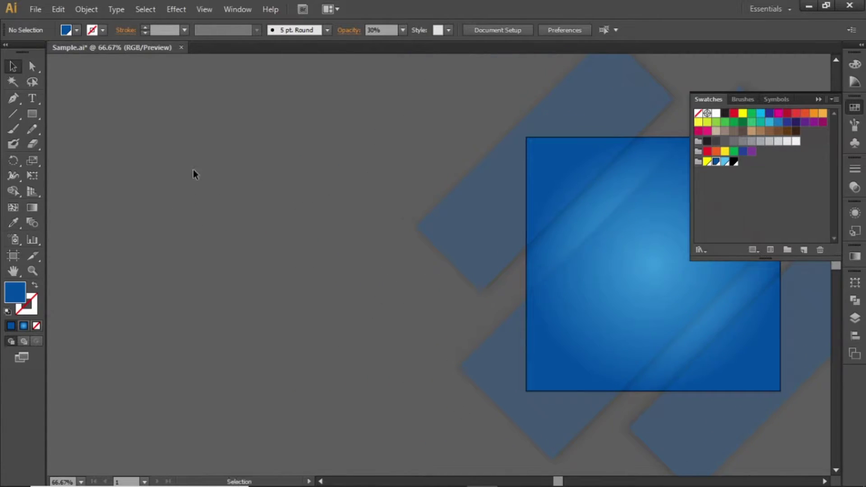
pyautogui.click(14, 99)
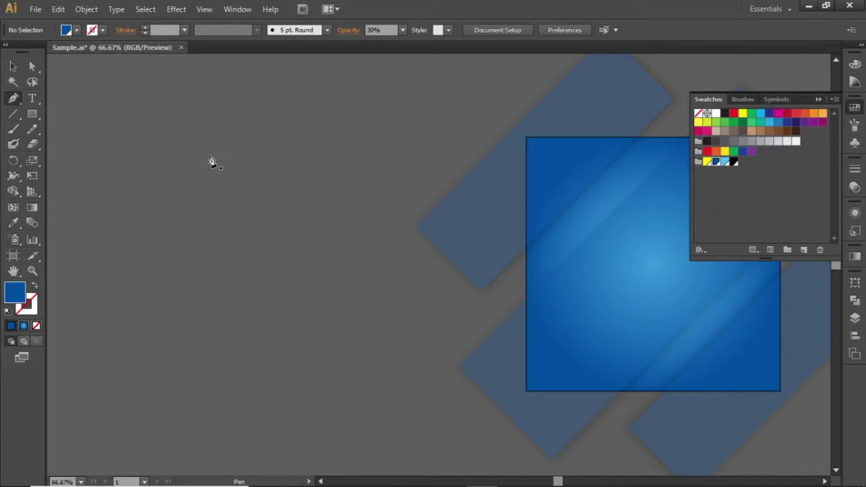
pyautogui.click(234, 160)
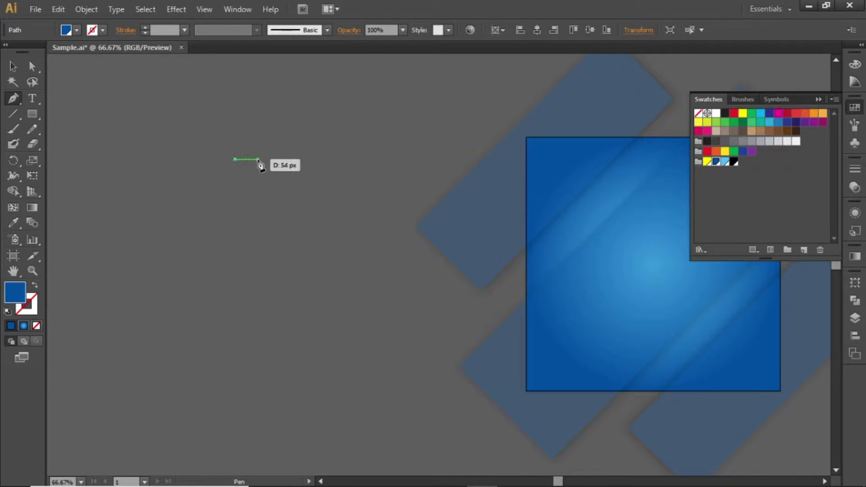
pyautogui.moveTo(258, 161); pyautogui.dragTo(258, 162)
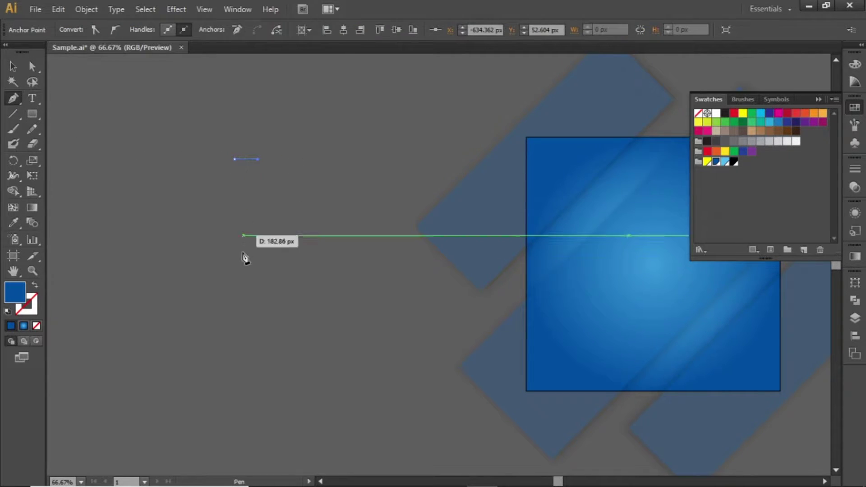
pyautogui.click(246, 320)
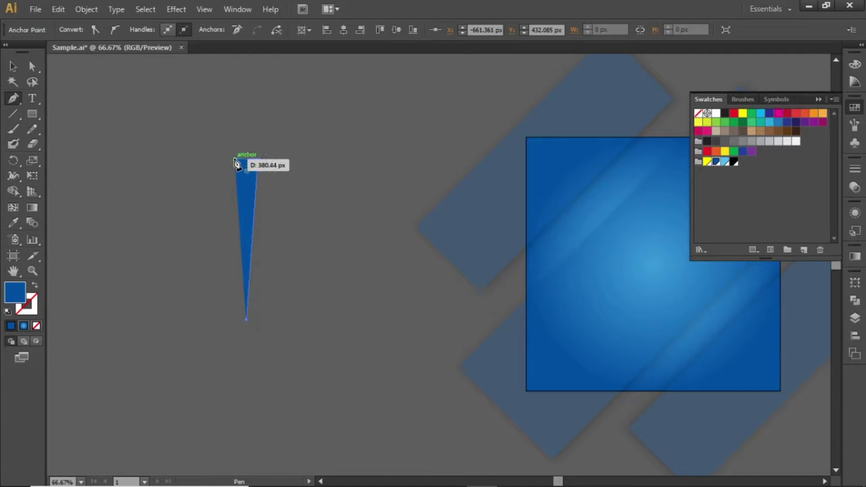
pyautogui.click(234, 160)
pyautogui.click(13, 66)
pyautogui.click(137, 132)
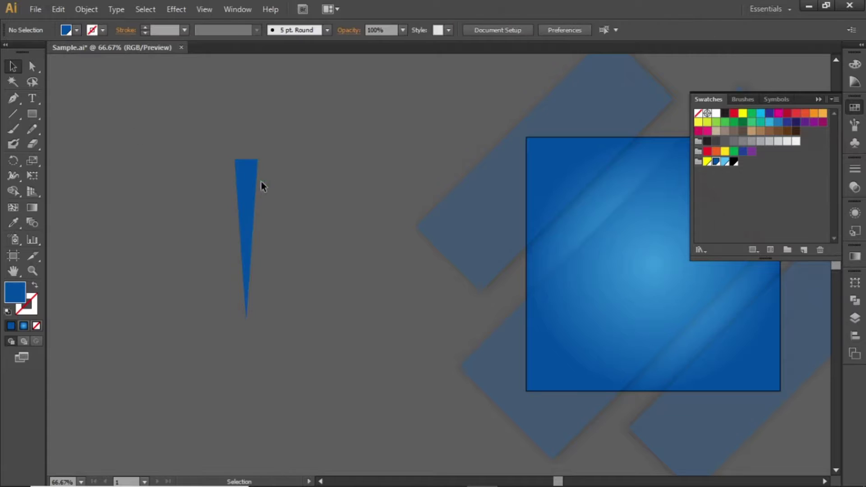
pyautogui.click(245, 177)
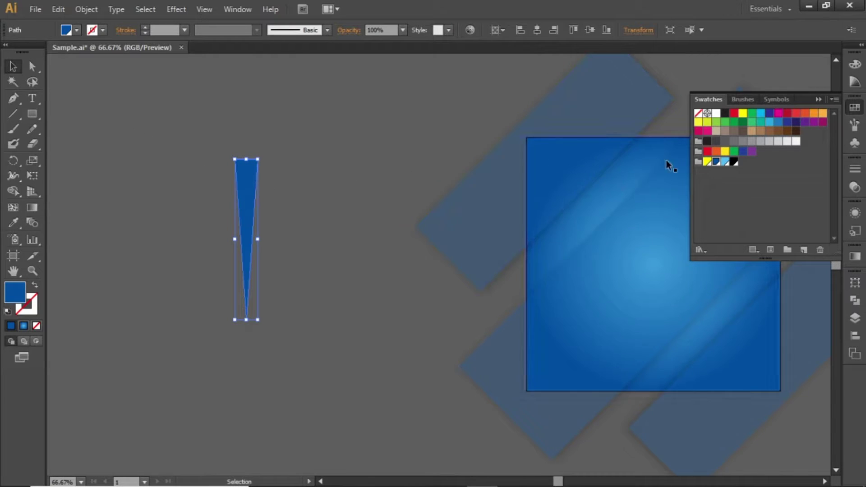
# - Fill the triangle white and rotate a copy about 9° around a point below its tip
pyautogui.click(716, 114)
pyautogui.moveTo(259, 184); pyautogui.dragTo(265, 145)
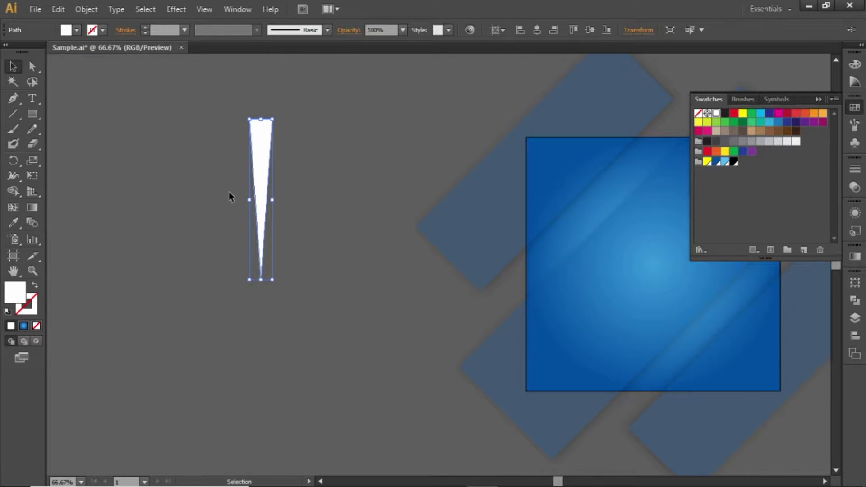
pyautogui.click(14, 160)
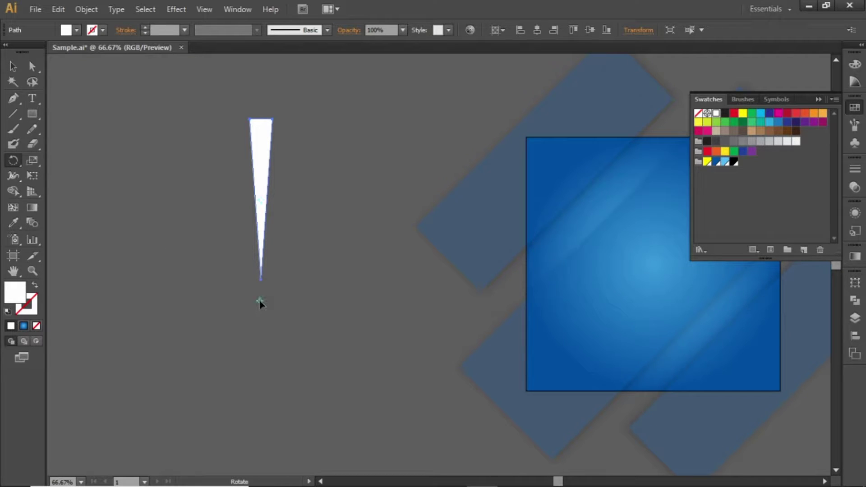
pyautogui.click(260, 301)
pyautogui.moveTo(257, 154); pyautogui.dragTo(287, 151)
pyautogui.press('v')
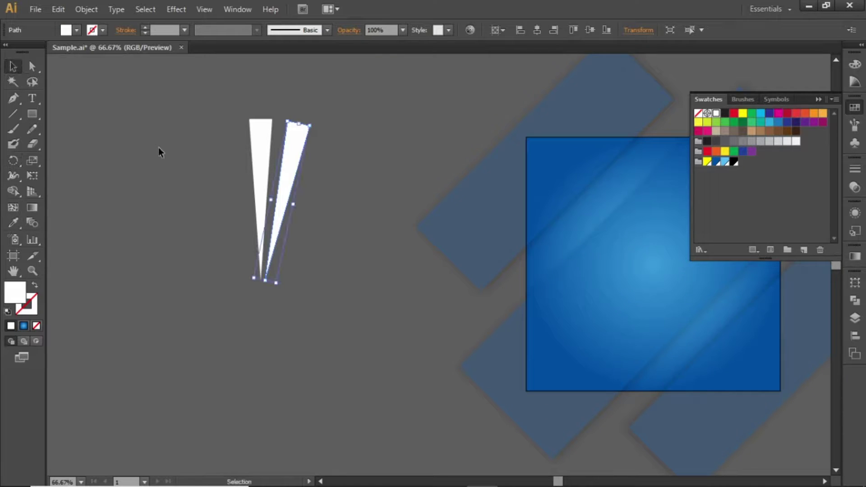
# - Repeat the rotated copy with Ctrl+D to complete the burst, then group all the rays
pyautogui.hotkey('ctrl', 'd')
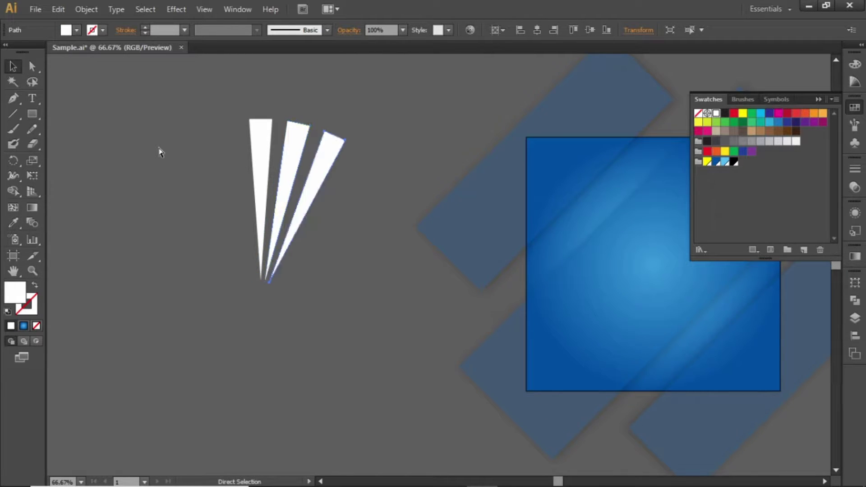
pyautogui.hotkey('ctrl', 'd')
pyautogui.hotkey('ctrl', 'd')
pyautogui.hotkey('ctrl', 'd')
pyautogui.hotkey('ctrl', 'd')
pyautogui.hotkey('ctrl', 'd')
pyautogui.hotkey('ctrl', 'd')
pyautogui.hotkey('ctrl', 'd')
pyautogui.hotkey('ctrl', 'd')
pyautogui.hotkey('ctrl', 'd')
pyautogui.hotkey('ctrl', 'd')
pyautogui.hotkey('ctrl', 'd')
pyautogui.hotkey('ctrl', 'd')
pyautogui.hotkey('ctrl', 'd')
pyautogui.hotkey('ctrl', 'd')
pyautogui.hotkey('ctrl', 'd')
pyautogui.hotkey('ctrl', 'd')
pyautogui.hotkey('ctrl', 'd')
pyautogui.hotkey('ctrl', 'd')
pyautogui.hotkey('ctrl', 'd')
pyautogui.hotkey('ctrl', 'd')
pyautogui.hotkey('ctrl', 'd')
pyautogui.hotkey('ctrl', 'd')
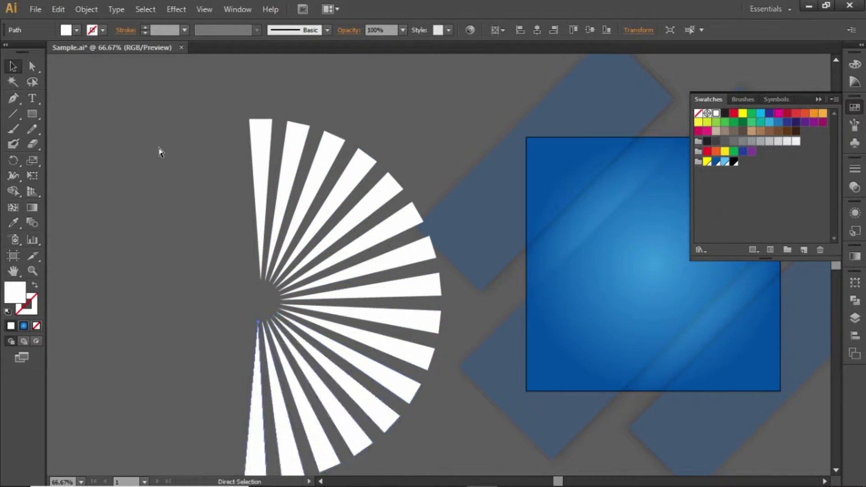
pyautogui.hotkey('ctrl', 'd')
pyautogui.hotkey('ctrl', 'd')
pyautogui.hotkey('ctrl', 'd')
pyautogui.hotkey('ctrl', 'd')
pyautogui.hotkey('ctrl', 'd')
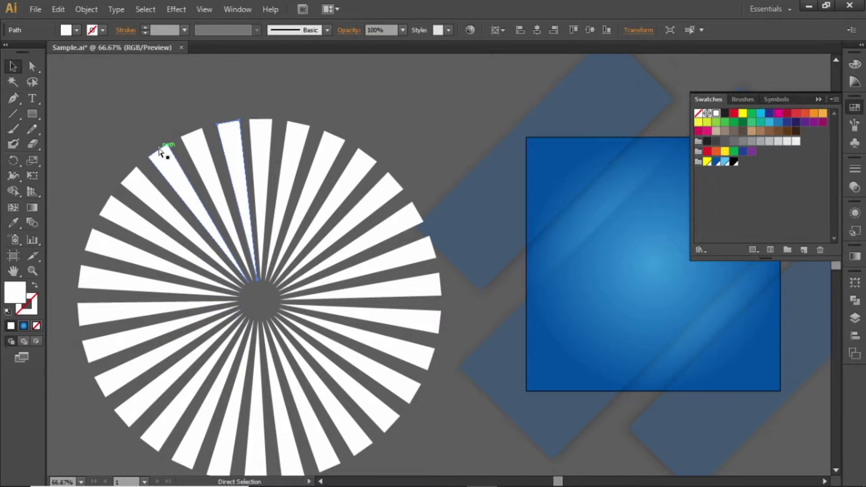
pyautogui.click(227, 170)
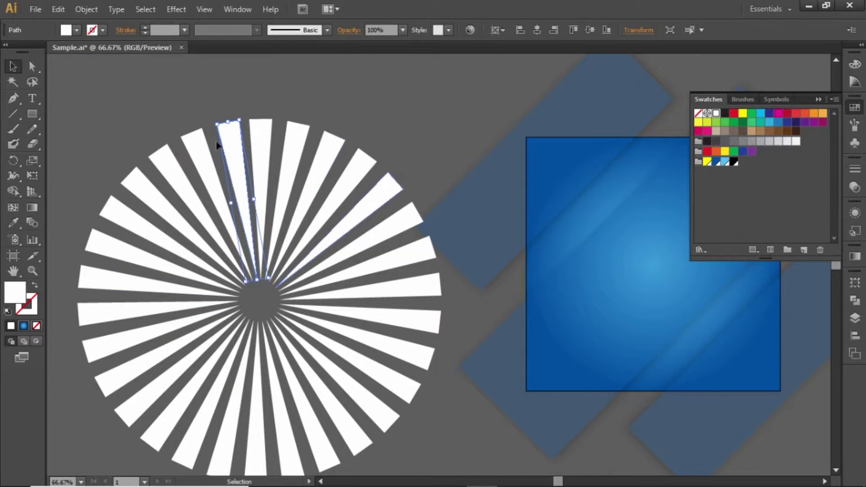
pyautogui.moveTo(118, 122); pyautogui.dragTo(322, 379)
pyautogui.press('a')
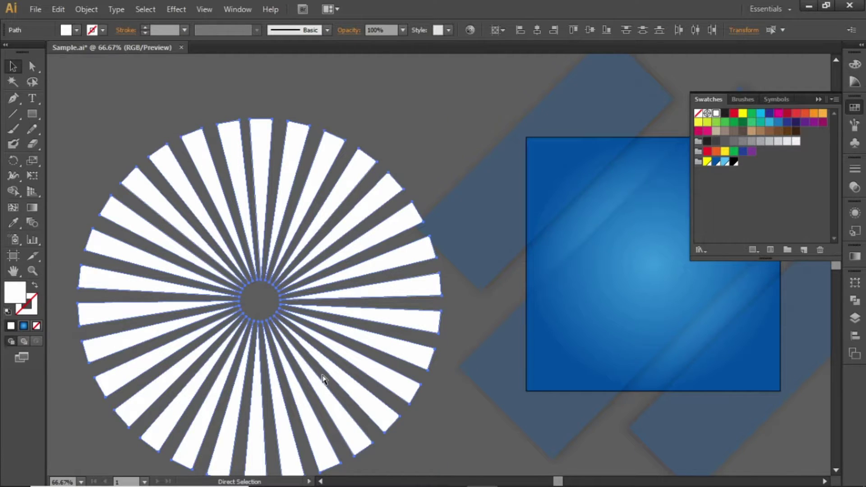
pyautogui.press('v')
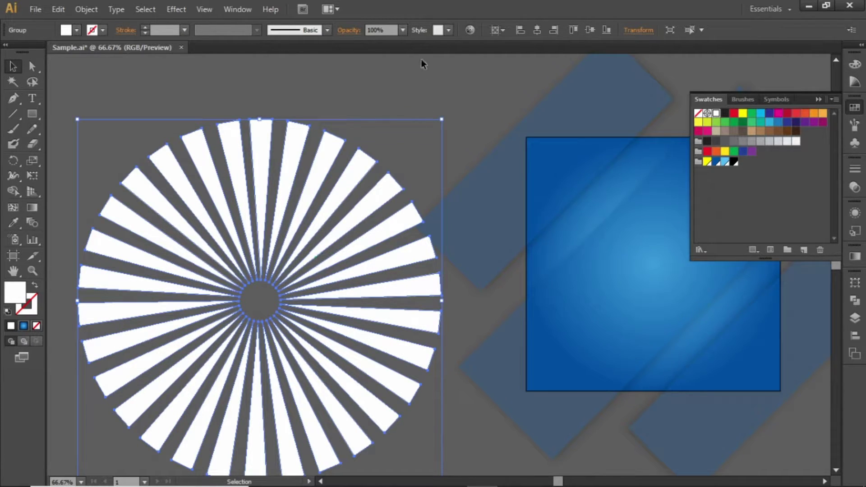
# - Lower the sunburst group's opacity to 5%
pyautogui.click(403, 26)
pyautogui.click(407, 57)
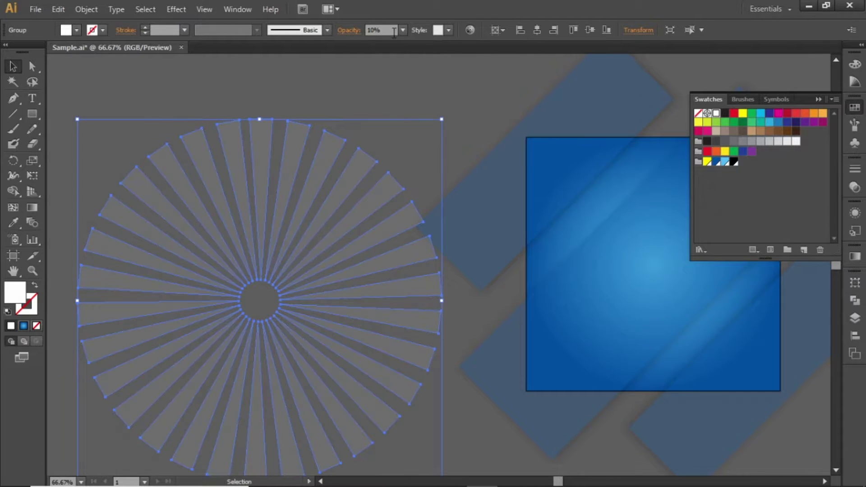
pyautogui.press('Down')
pyautogui.press('Down')
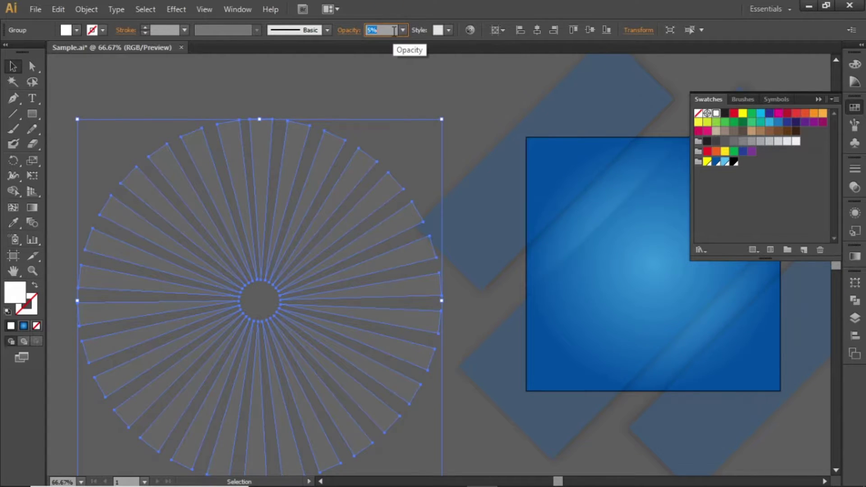
pyautogui.press('Return')
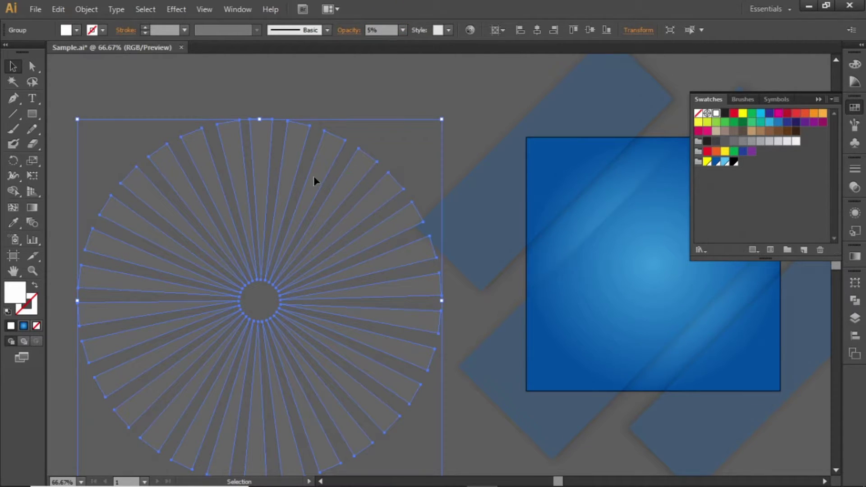
# - Centre the sunburst horizontally and vertically on the blue square and widen it to 874.52 px
pyautogui.press('space')
pyautogui.moveTo(519, 201); pyautogui.dragTo(282, 199)
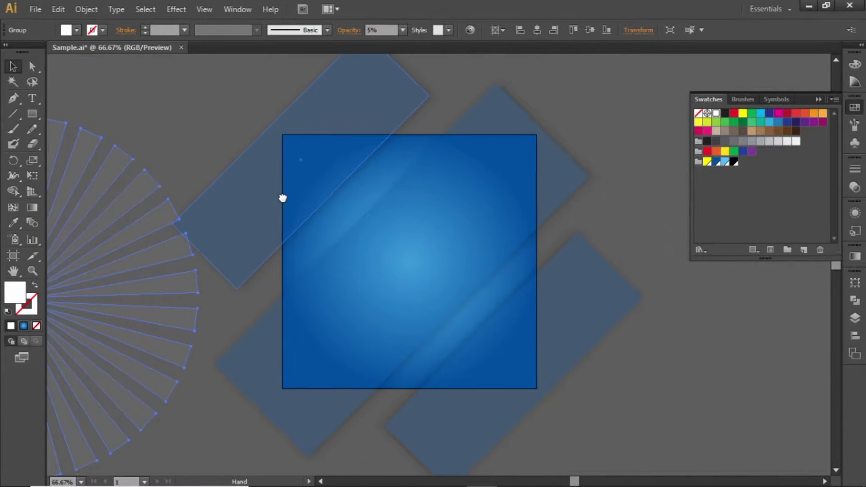
pyautogui.click(536, 29)
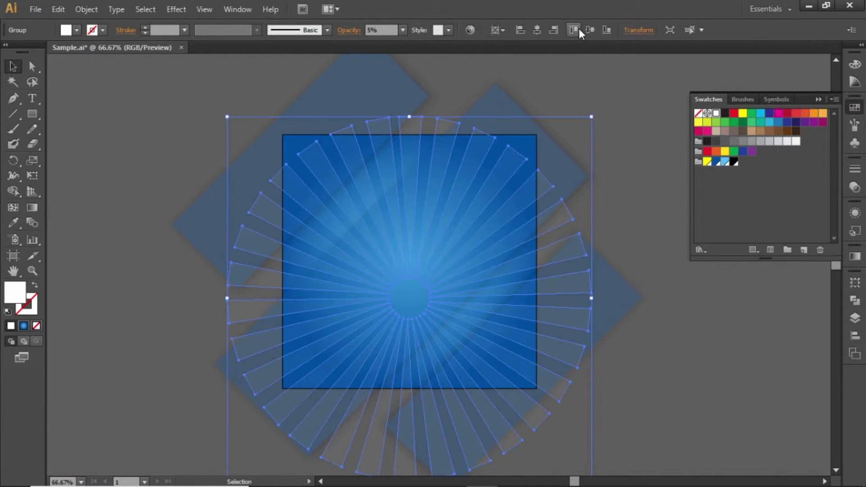
pyautogui.click(589, 30)
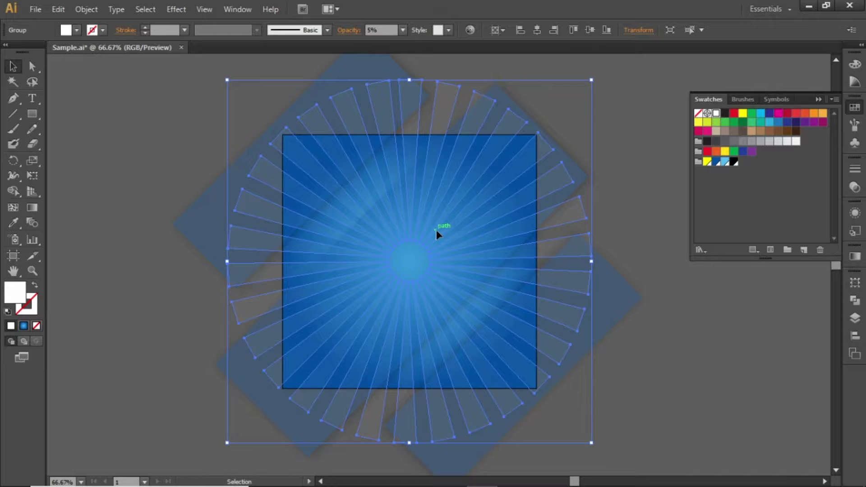
pyautogui.moveTo(415, 232); pyautogui.dragTo(700, 345)
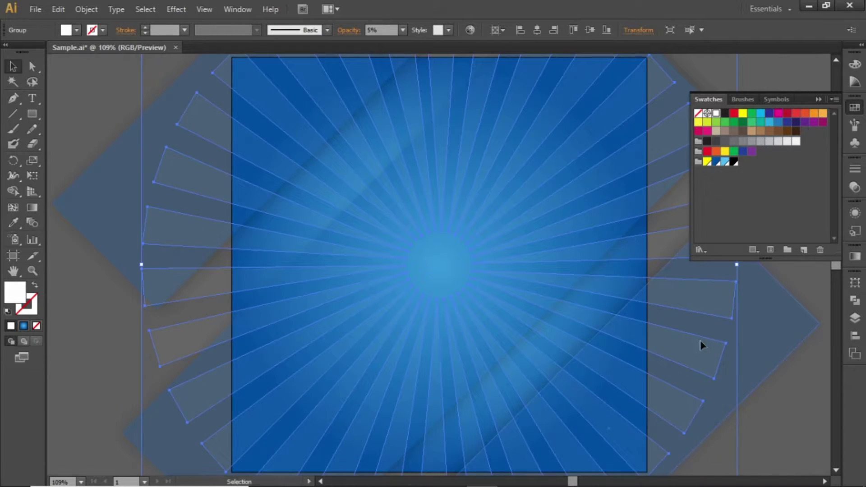
pyautogui.click(800, 275)
pyautogui.click(416, 200)
pyautogui.moveTo(142, 265); pyautogui.dragTo(133, 264)
# - Drag Headphones.png from File Explorer onto the artboard
pyautogui.click(93, 328)
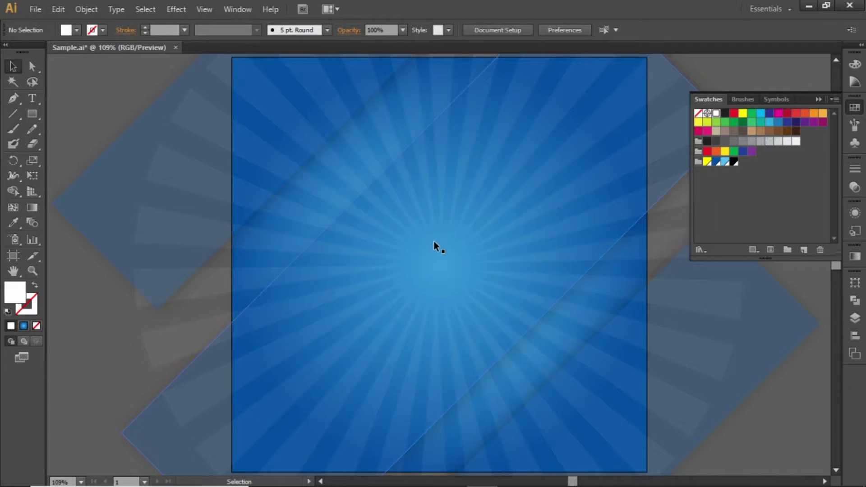
pyautogui.click(359, 476)
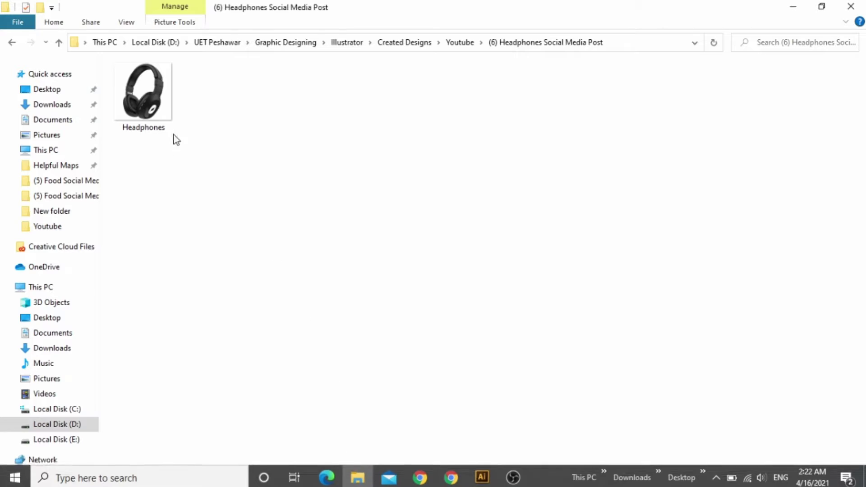
pyautogui.moveTo(144, 95); pyautogui.dragTo(433, 273)
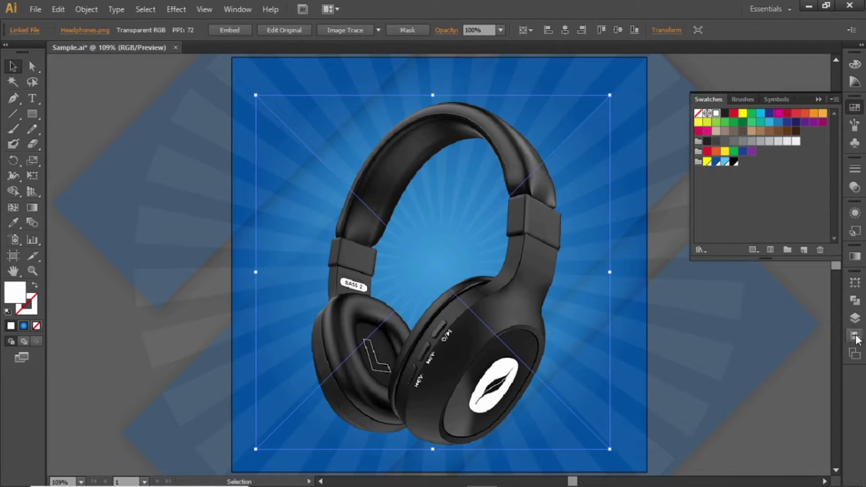
# - Centre the headphones image on the artboard and scale it down slightly about its centre
pyautogui.click(856, 336)
pyautogui.click(808, 303)
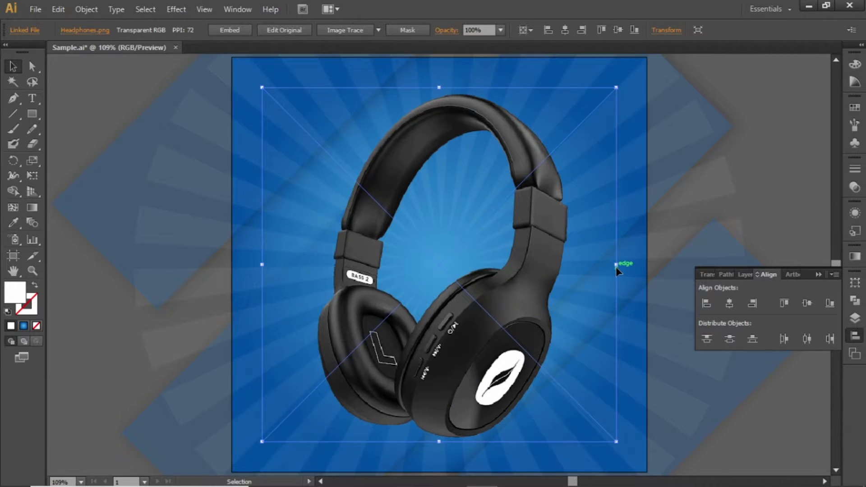
pyautogui.moveTo(617, 264); pyautogui.dragTo(576, 265)
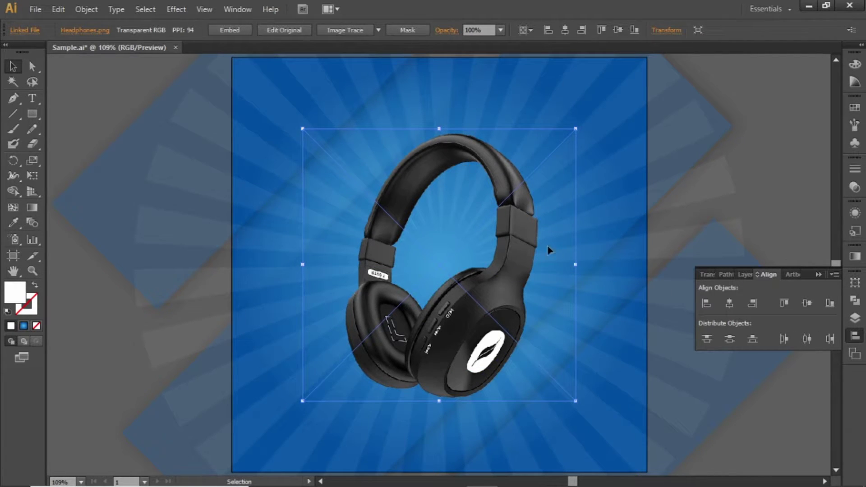
pyautogui.moveTo(576, 264); pyautogui.dragTo(584, 264)
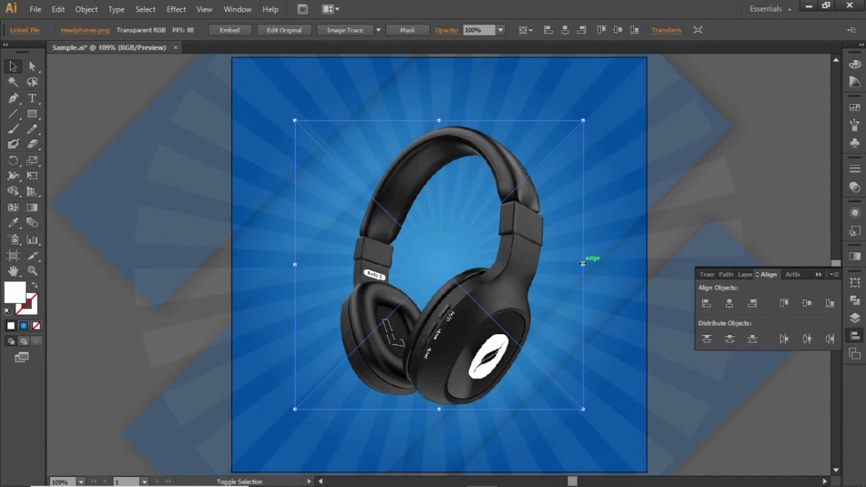
pyautogui.click(759, 165)
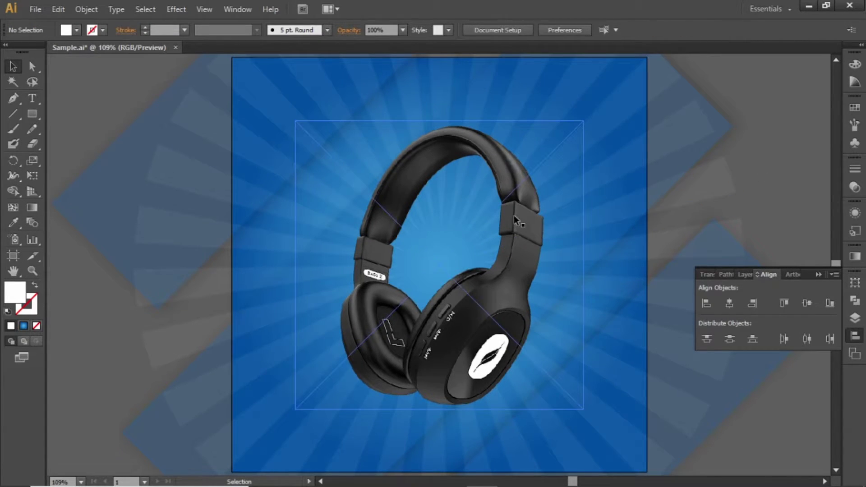
pyautogui.scroll(-4, 492, 312)
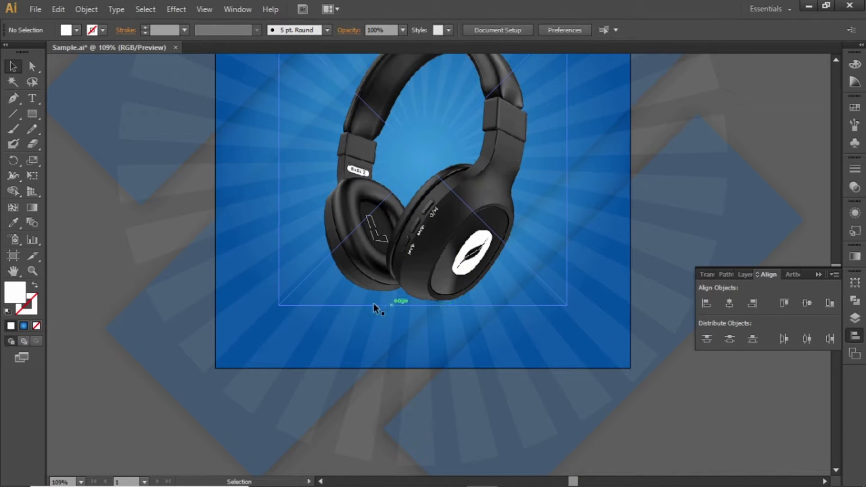
# - Draw a long flat ellipse below the headphones, centre it horizontally, and fill it black
pyautogui.click(32, 113)
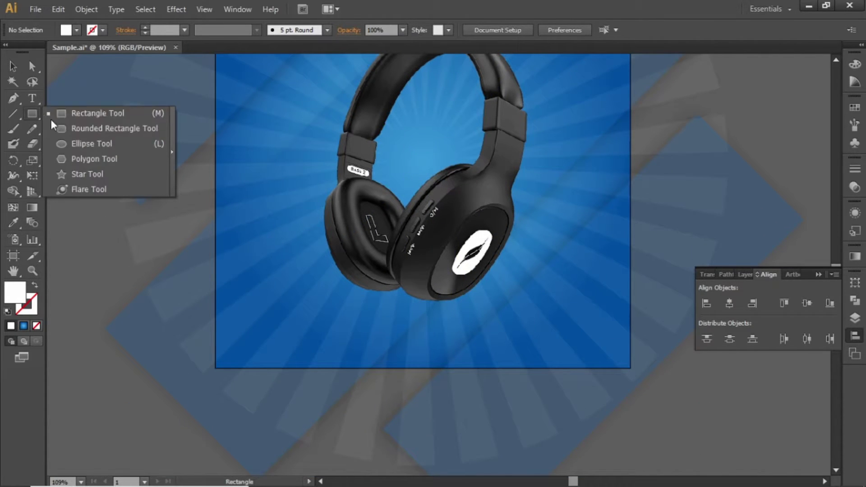
pyautogui.click(74, 142)
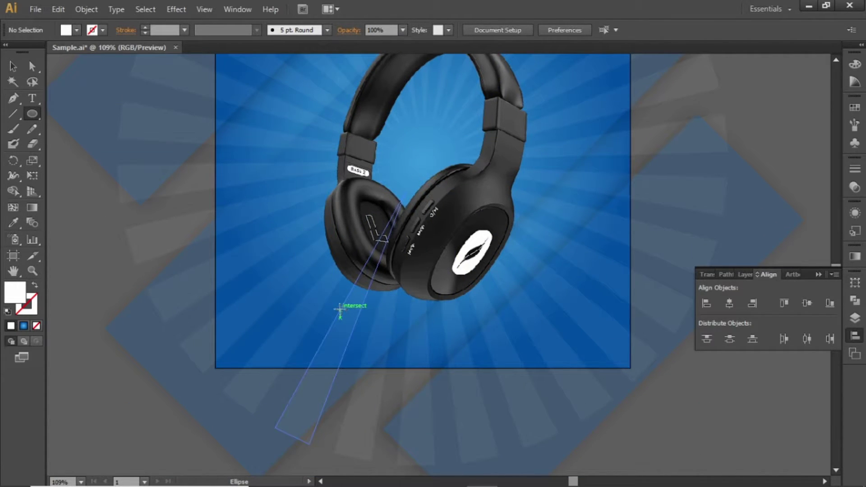
pyautogui.moveTo(334, 310); pyautogui.dragTo(481, 324)
pyautogui.click(13, 67)
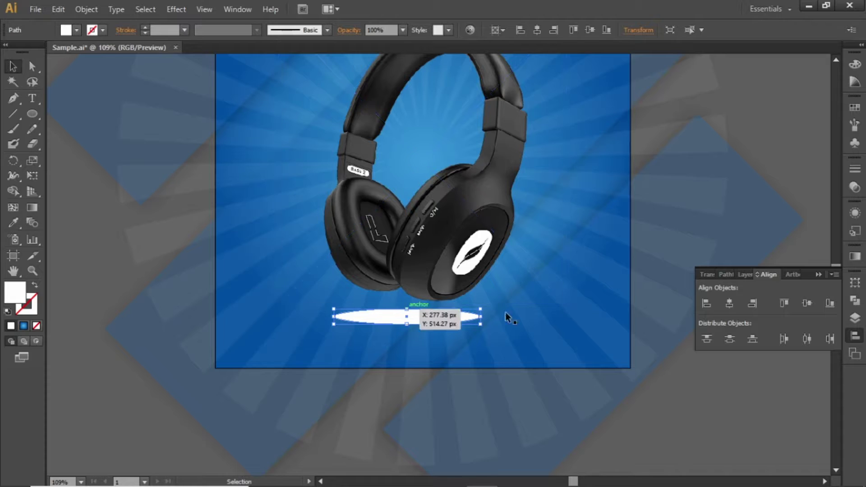
pyautogui.click(725, 306)
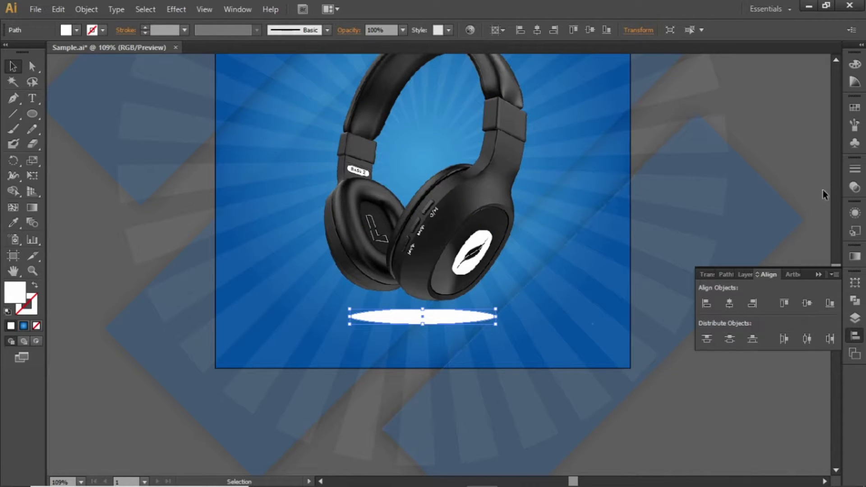
pyautogui.click(855, 108)
pyautogui.click(735, 163)
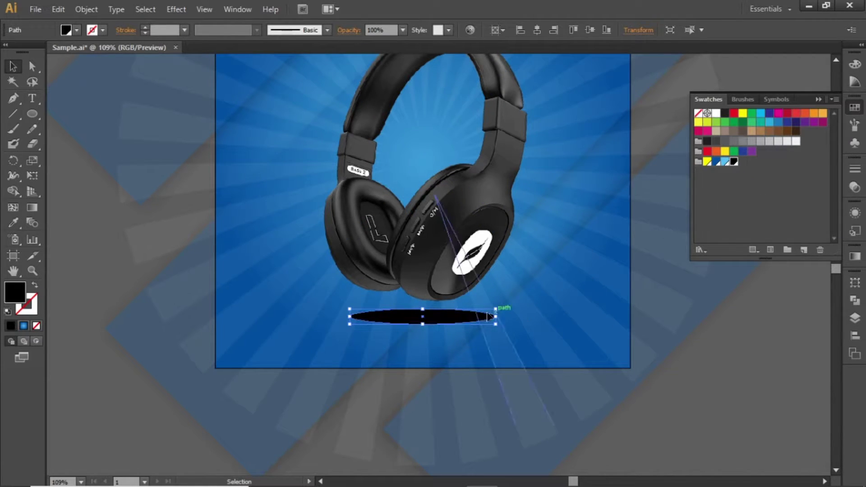
# - Apply a Gaussian Blur with radius 30 to the black ellipse
pyautogui.click(177, 9)
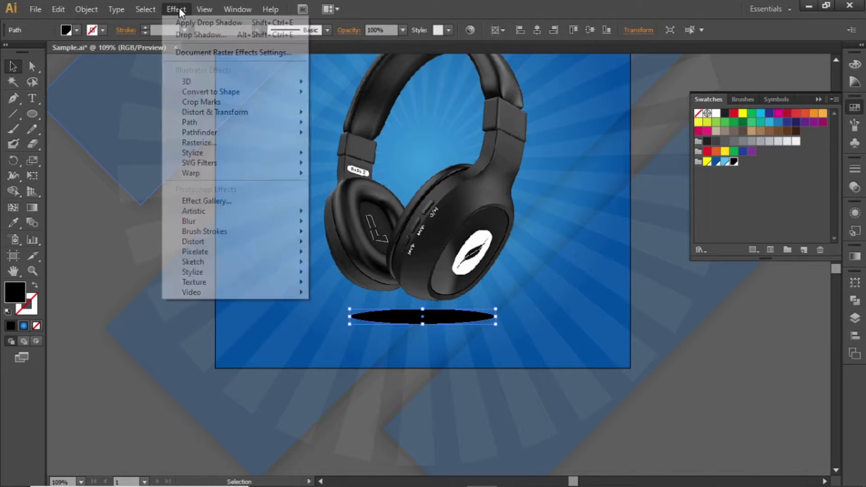
pyautogui.click(333, 224)
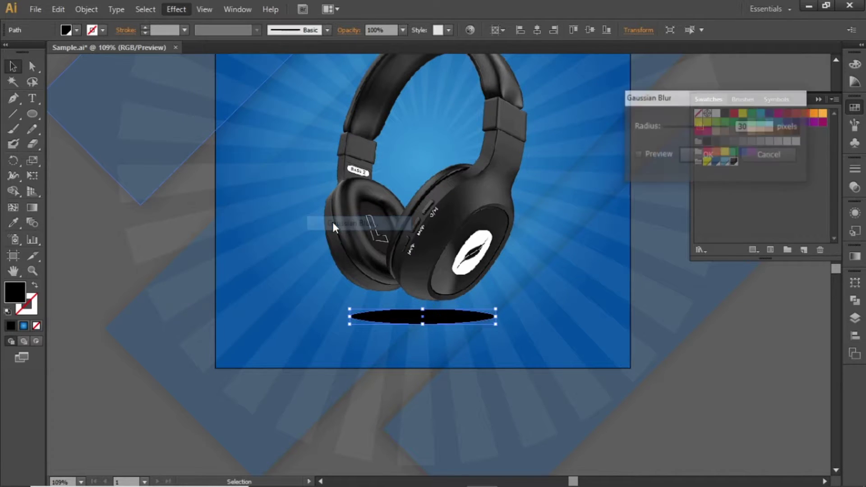
pyautogui.moveTo(668, 103); pyautogui.dragTo(139, 129)
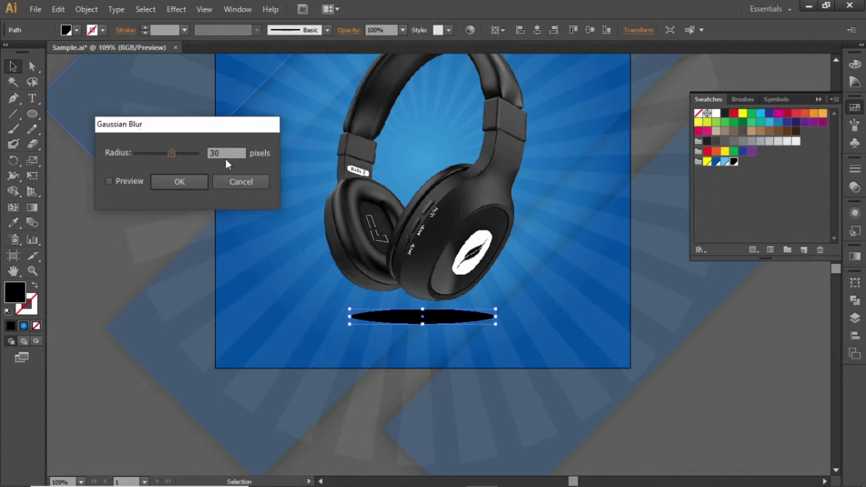
pyautogui.doubleClick(211, 154)
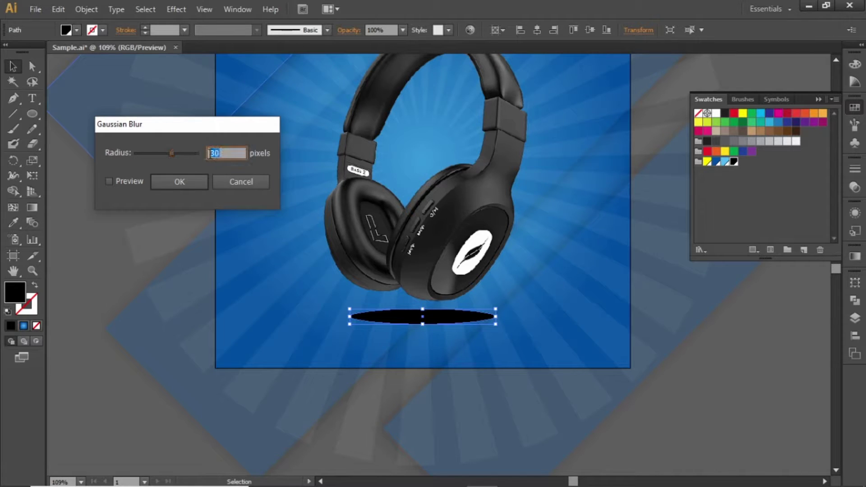
pyautogui.click(183, 182)
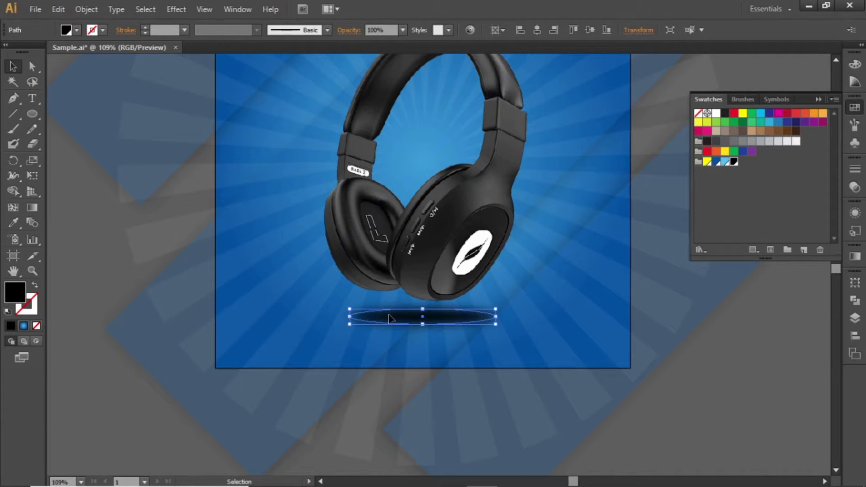
# - Add a 20 px Feather to the ellipse
pyautogui.click(177, 10)
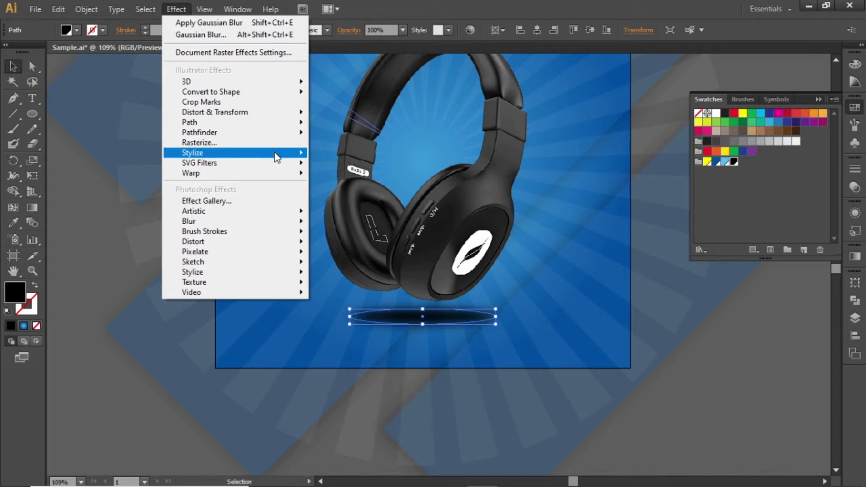
pyautogui.moveTo(276, 155)
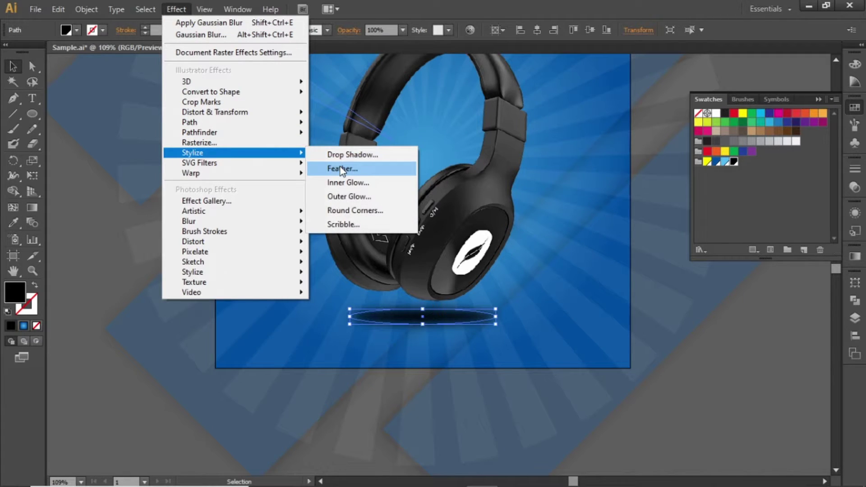
pyautogui.click(341, 169)
pyautogui.click(174, 122)
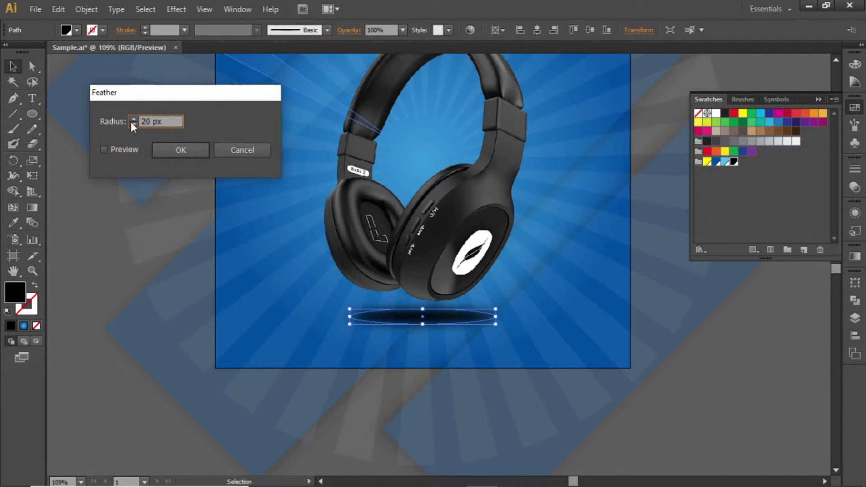
pyautogui.click(186, 157)
pyautogui.click(89, 227)
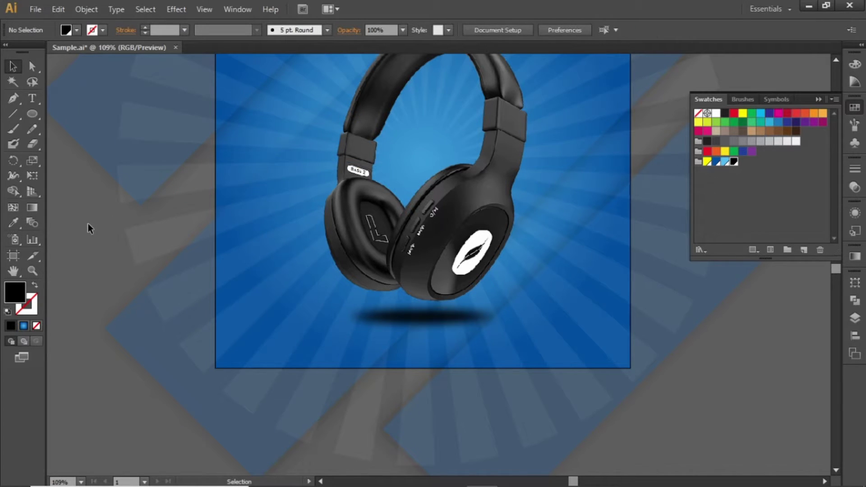
# - Zoom in on the blurred shadow ellipse and flatten it by lowering its top edge
pyautogui.click(375, 320)
pyautogui.press('z')
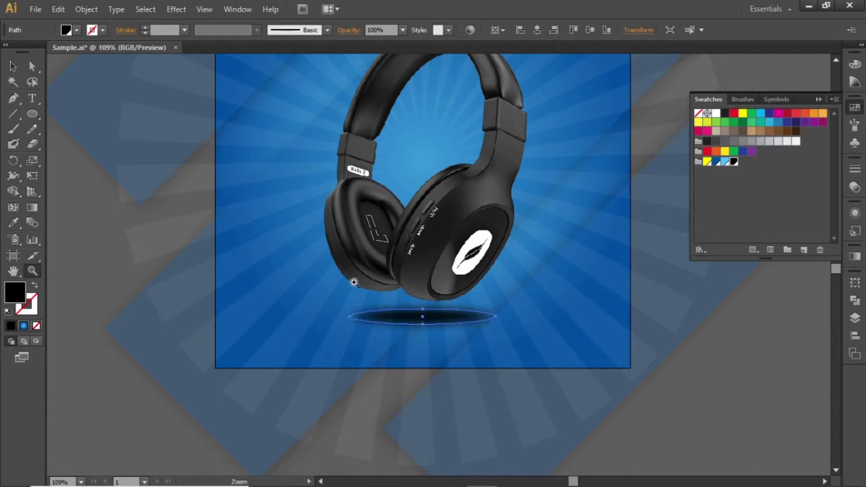
pyautogui.moveTo(282, 255); pyautogui.dragTo(600, 393)
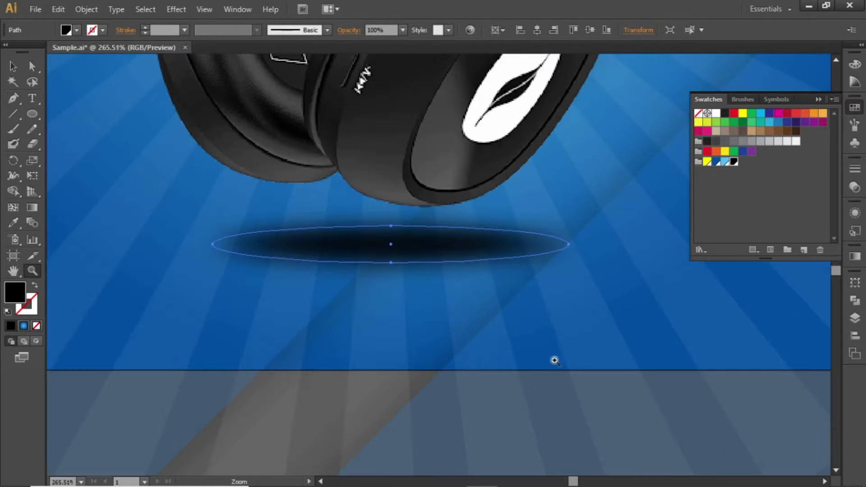
pyautogui.press('v')
pyautogui.moveTo(394, 227); pyautogui.dragTo(395, 235)
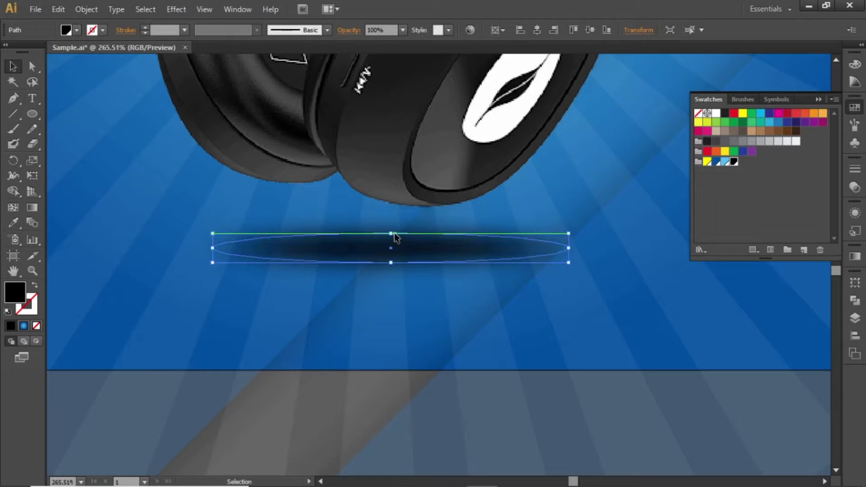
# - Set the shadow ellipse to 70% opacity and fit the artboard to check the result
pyautogui.click(403, 31)
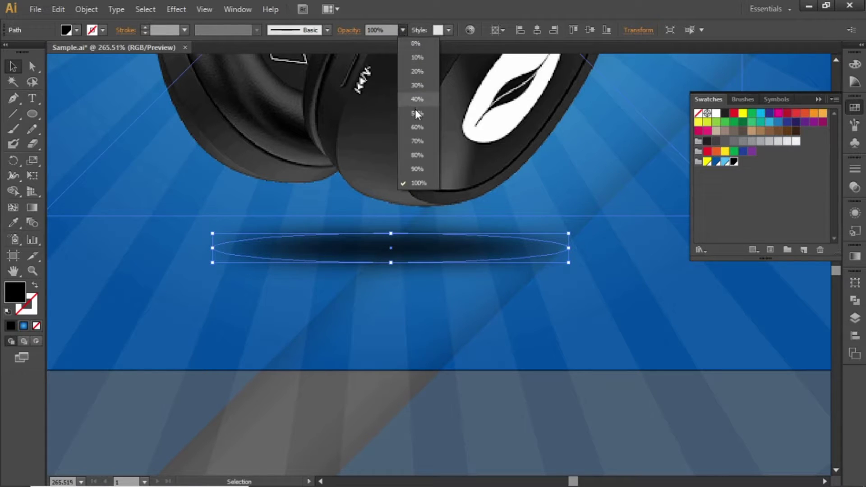
pyautogui.click(416, 141)
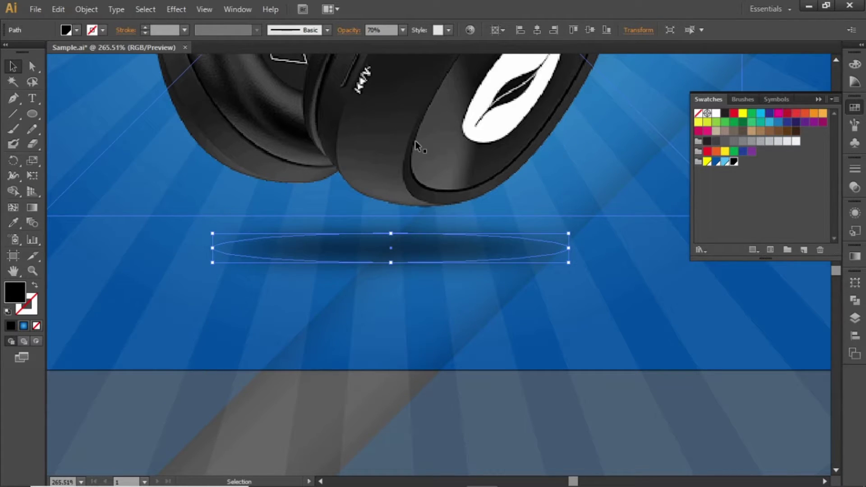
pyautogui.scroll(-4, 440, 255)
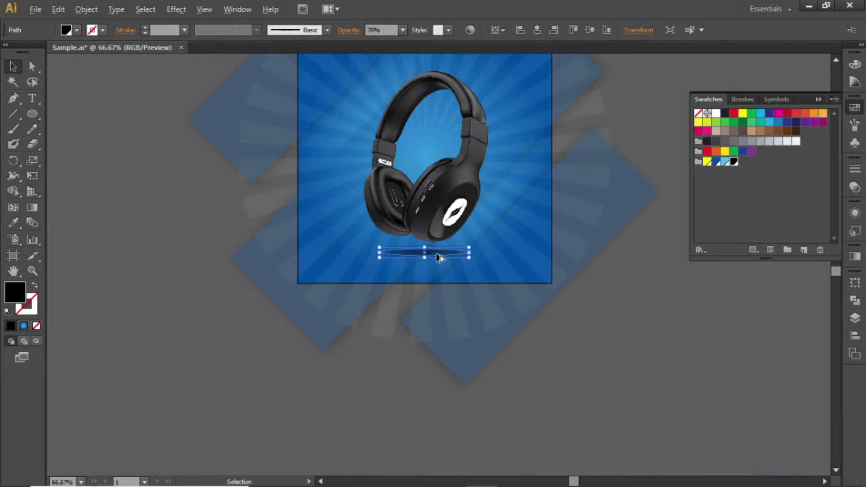
pyautogui.moveTo(437, 258); pyautogui.dragTo(414, 316)
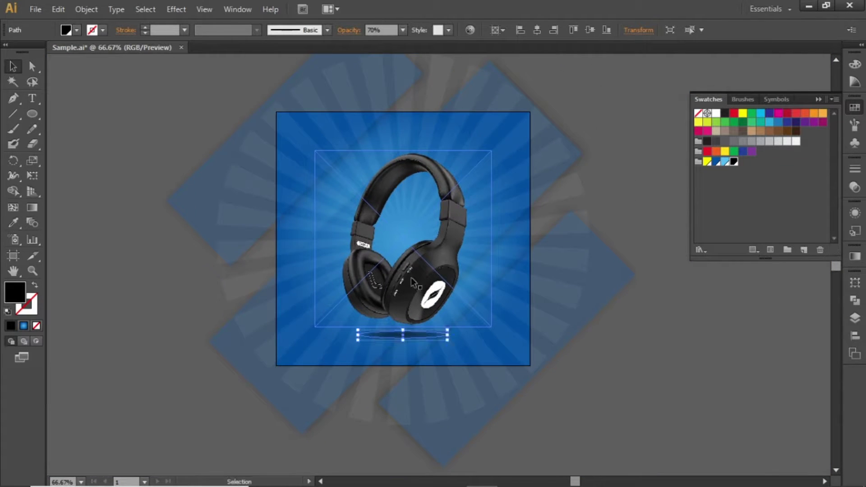
pyautogui.hotkey('ctrl', '0')
pyautogui.click(104, 311)
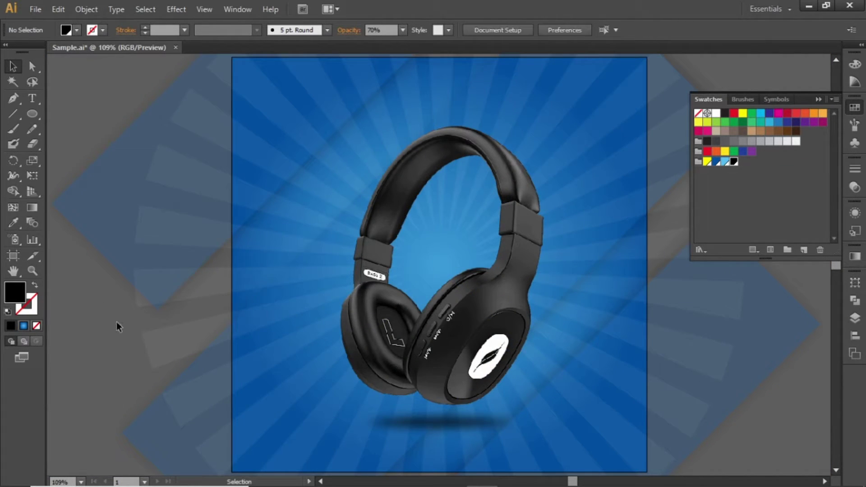
pyautogui.click(432, 425)
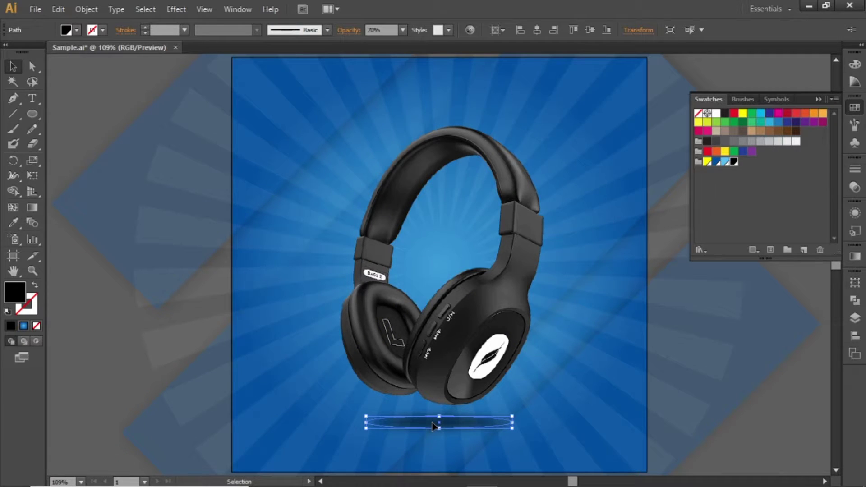
pyautogui.click(803, 270)
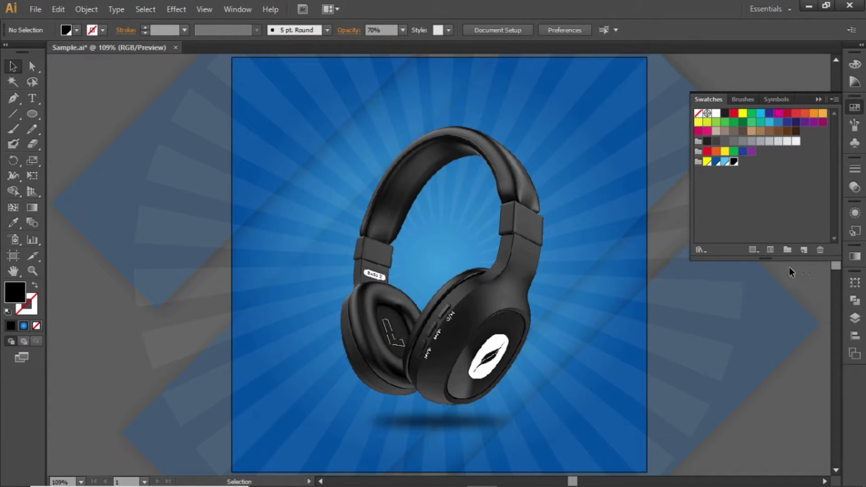
pyautogui.scroll(4, 396, 204)
pyautogui.hscroll(-1, 397, 204)
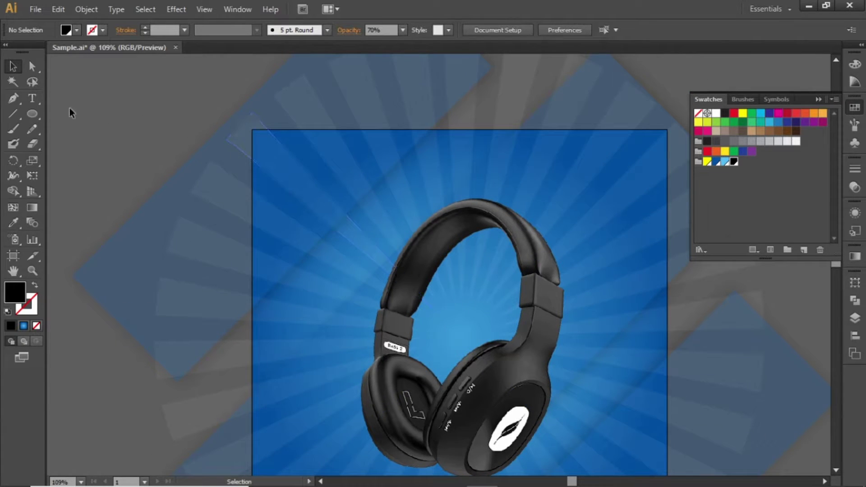
# - Draw a small black rectangle bar at the poster's upper left
pyautogui.moveTo(37, 109); pyautogui.dragTo(59, 112)
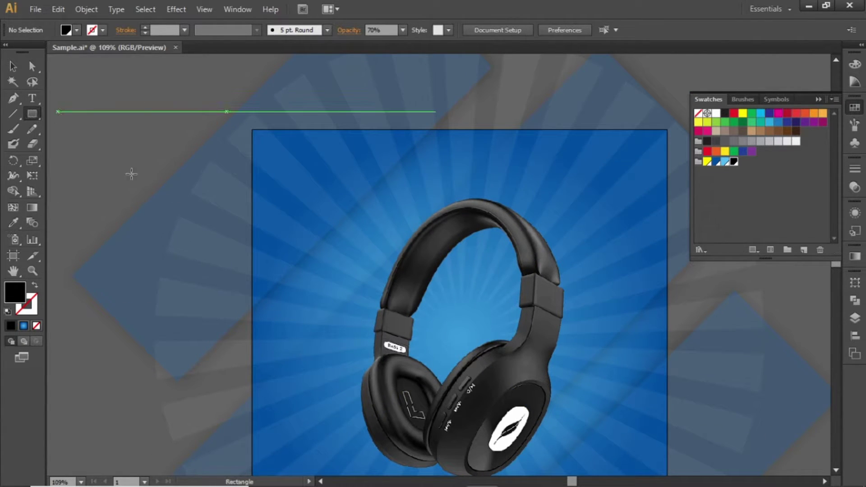
pyautogui.moveTo(277, 208); pyautogui.dragTo(391, 231)
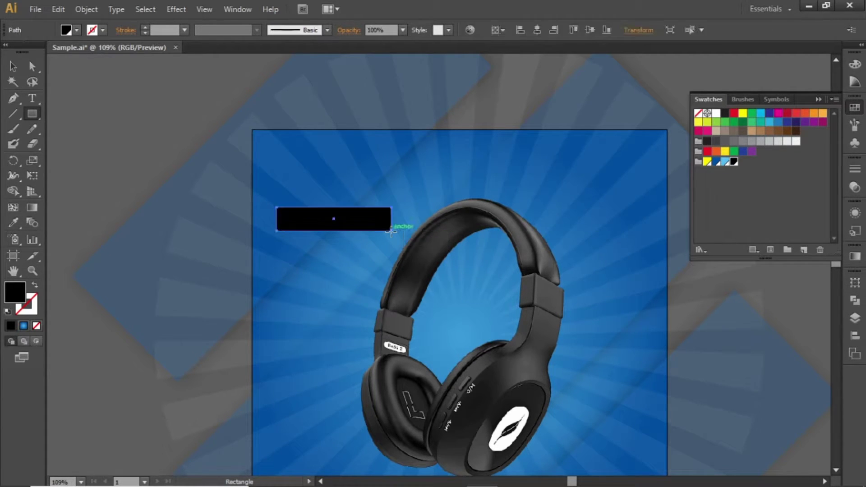
pyautogui.click(14, 67)
pyautogui.click(13, 67)
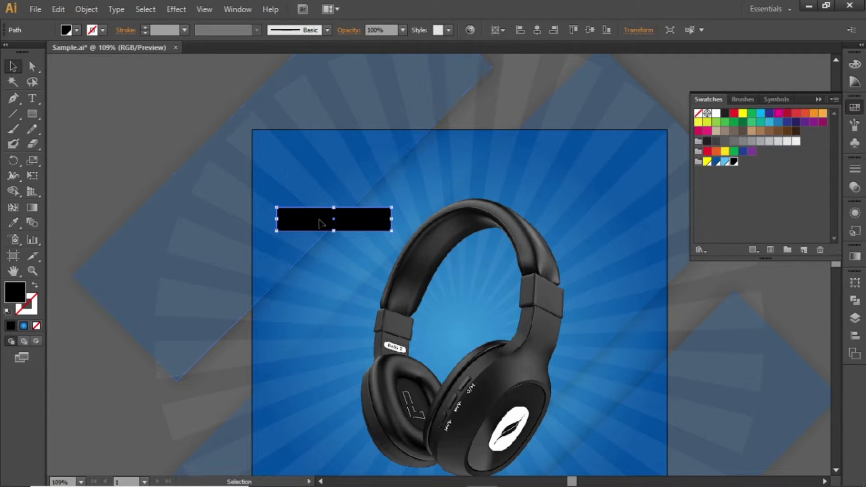
# - Duplicate the bar just above and fill the copy with yellow (R=255 G=242 B=0)
pyautogui.moveTo(321, 217); pyautogui.dragTo(314, 193)
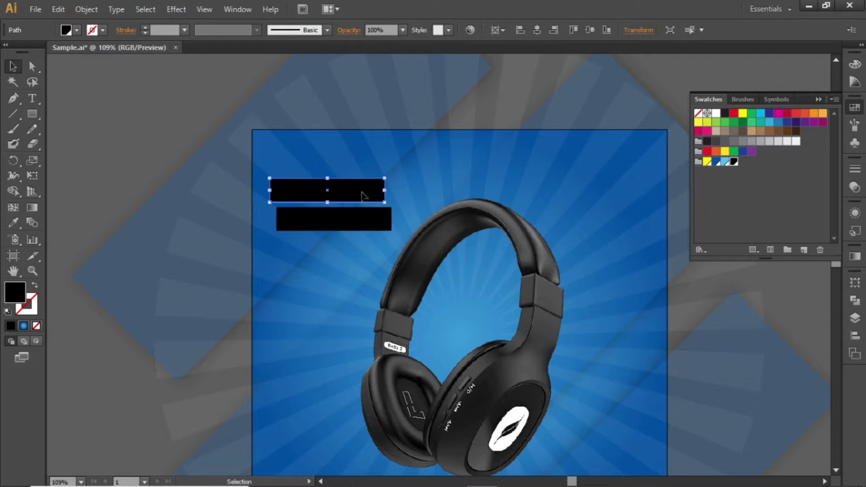
pyautogui.click(707, 162)
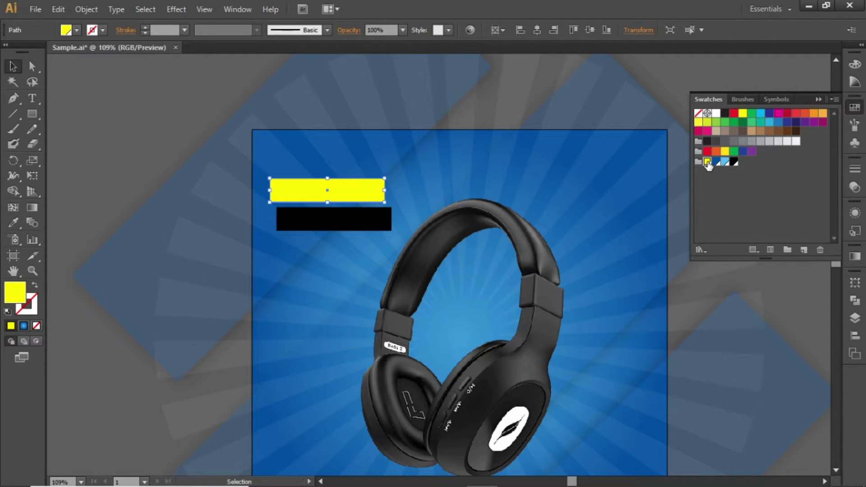
pyautogui.click(216, 104)
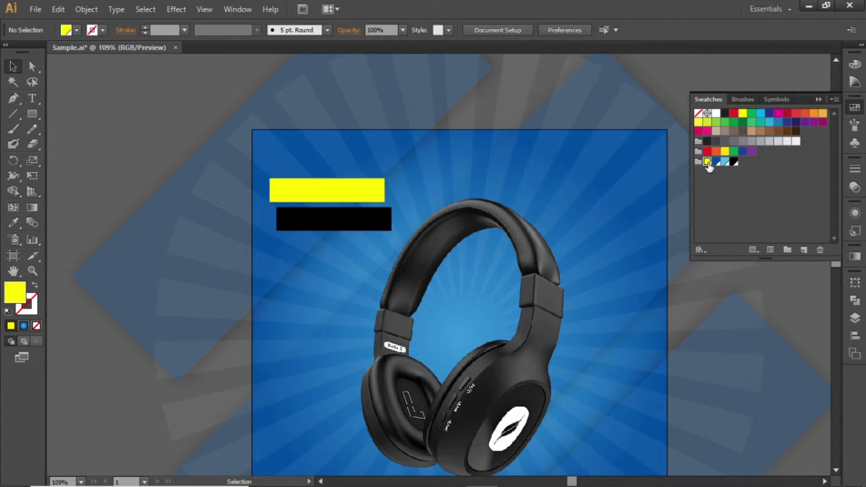
pyautogui.doubleClick(708, 164)
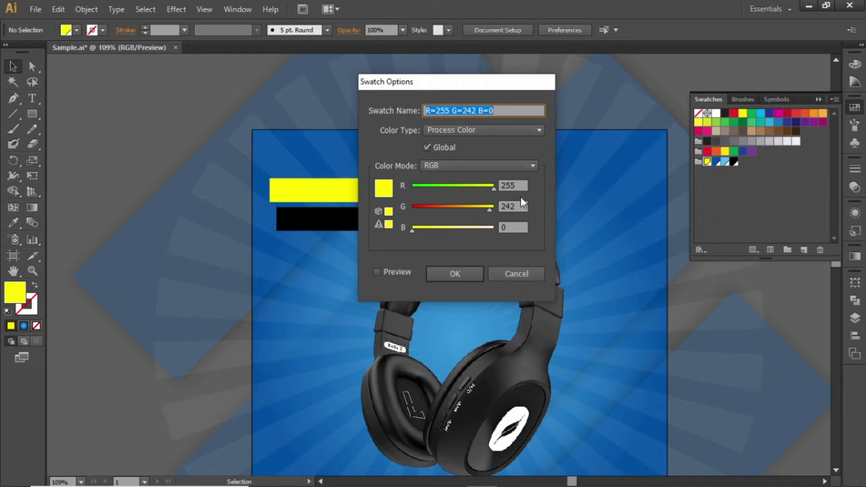
pyautogui.click(445, 278)
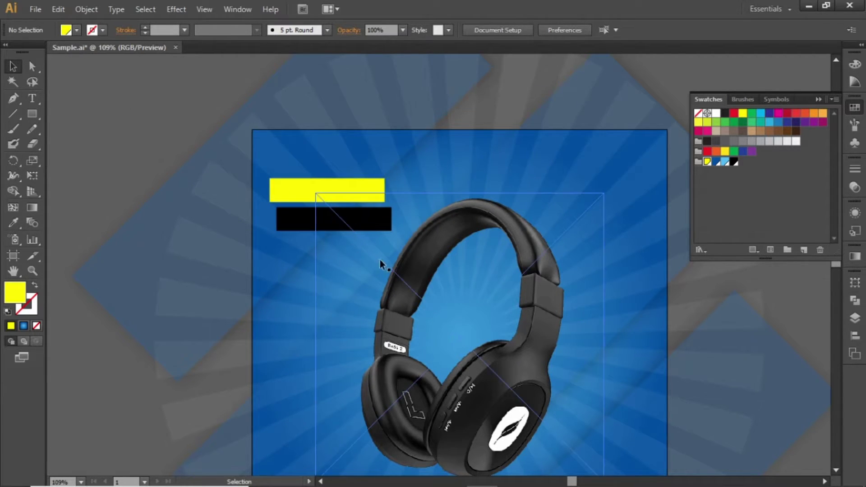
# - Copy the yellow bar down to near the bottom-left edge of the poster
pyautogui.press('space')
pyautogui.moveTo(384, 230); pyautogui.dragTo(386, 140)
pyautogui.click(336, 101)
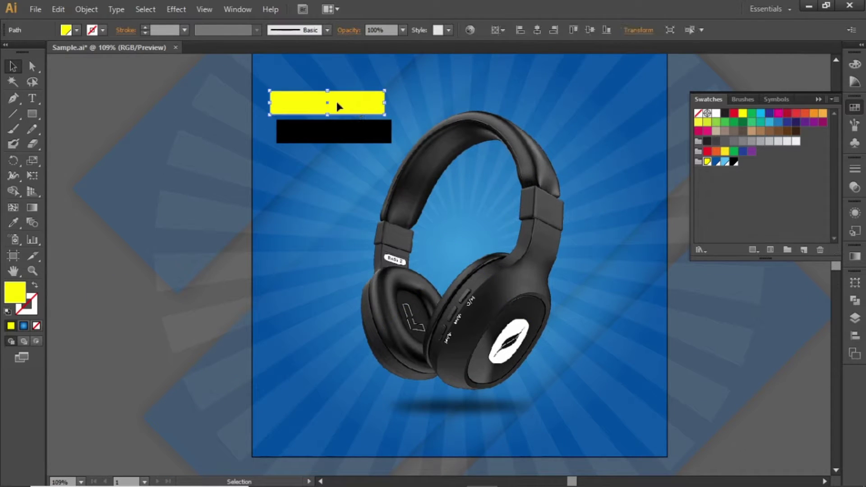
pyautogui.moveTo(336, 101); pyautogui.dragTo(337, 435)
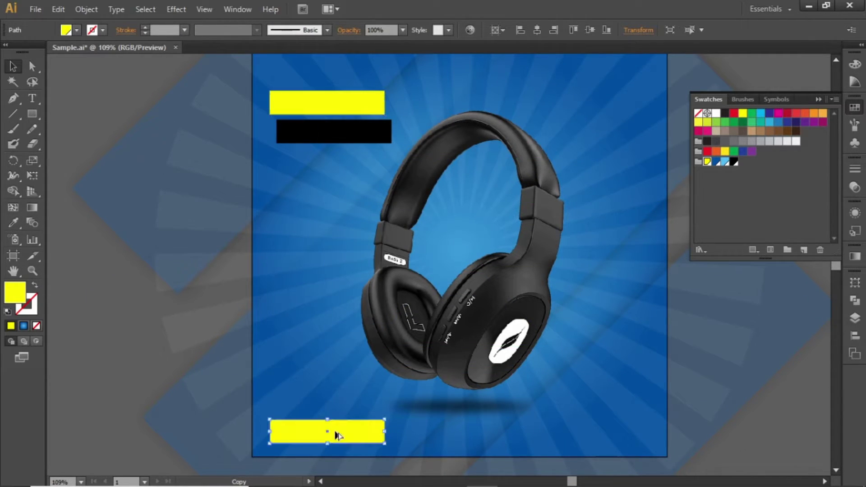
pyautogui.click(145, 357)
# - Bring the top of the poster back into view and zoom in on the two label bars
pyautogui.press('space')
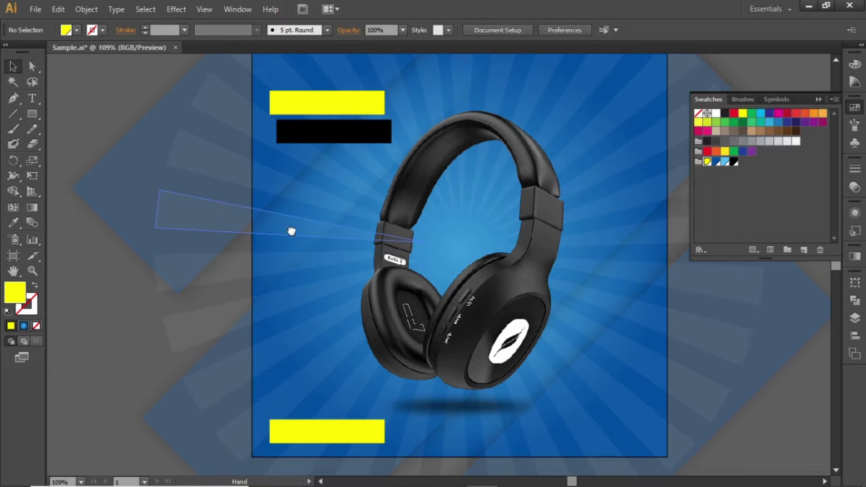
pyautogui.moveTo(291, 227); pyautogui.dragTo(307, 332)
pyautogui.press('z')
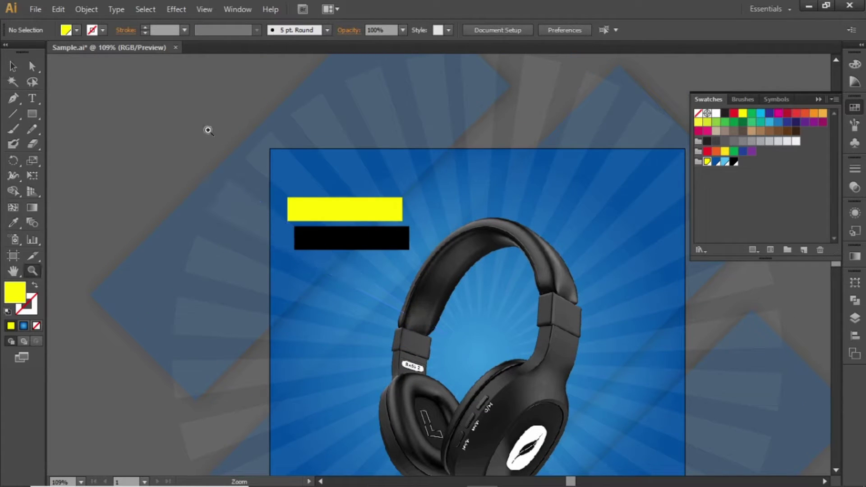
pyautogui.moveTo(208, 130); pyautogui.dragTo(523, 332)
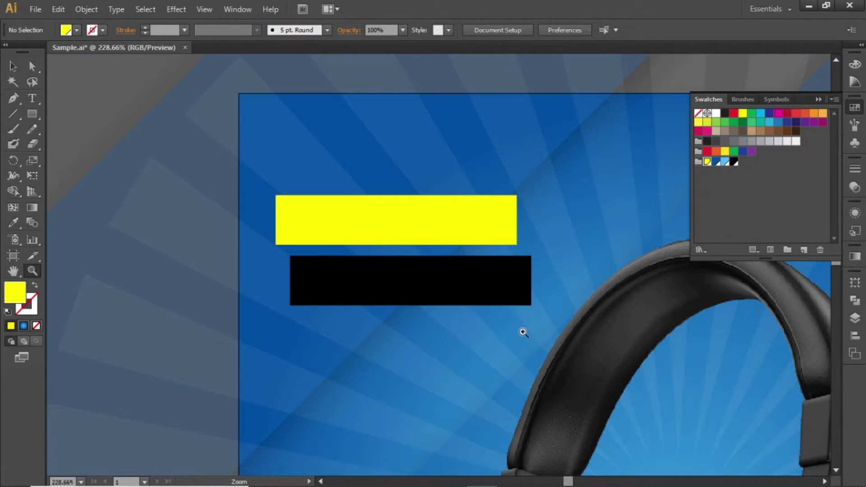
# - Add a BEST GADGET text line over the yellow bar
pyautogui.click(32, 99)
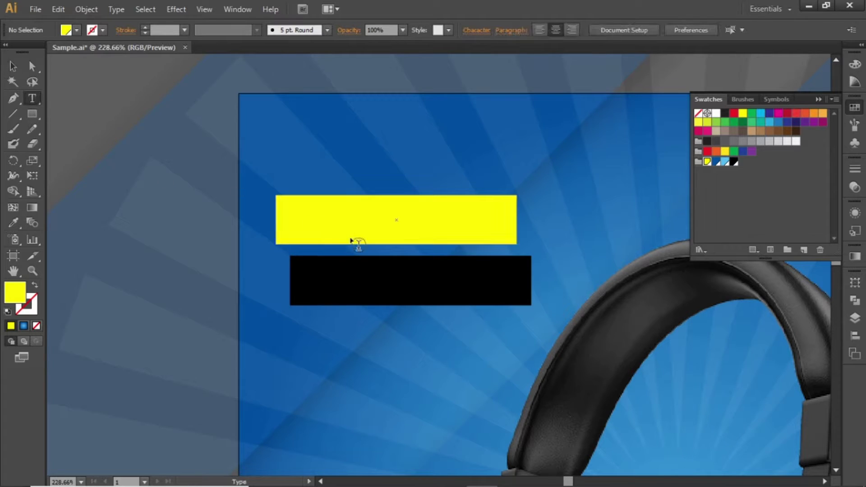
pyautogui.click(321, 216)
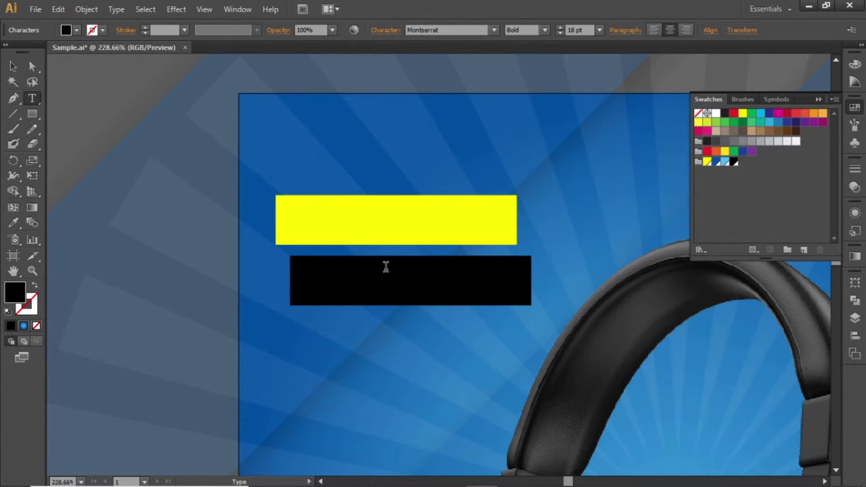
pyautogui.write('BEST GADGET')
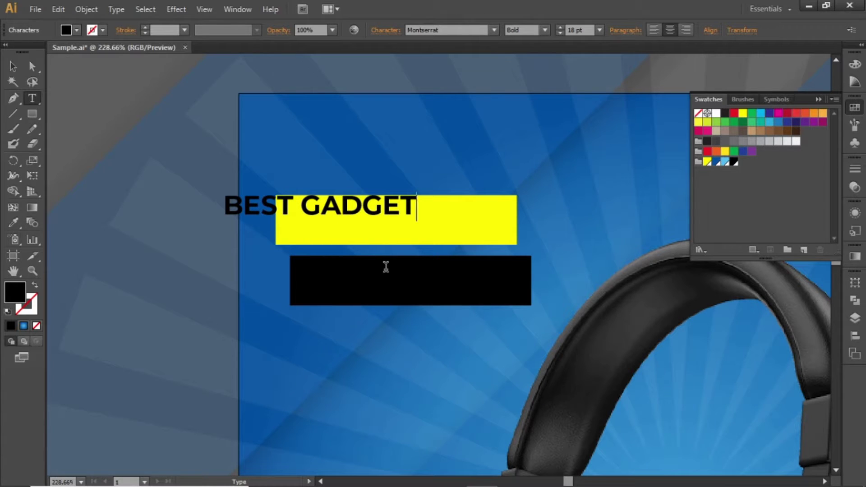
# - Duplicate the heading just below and change the copy's text to FLASH SALE
pyautogui.click(20, 69)
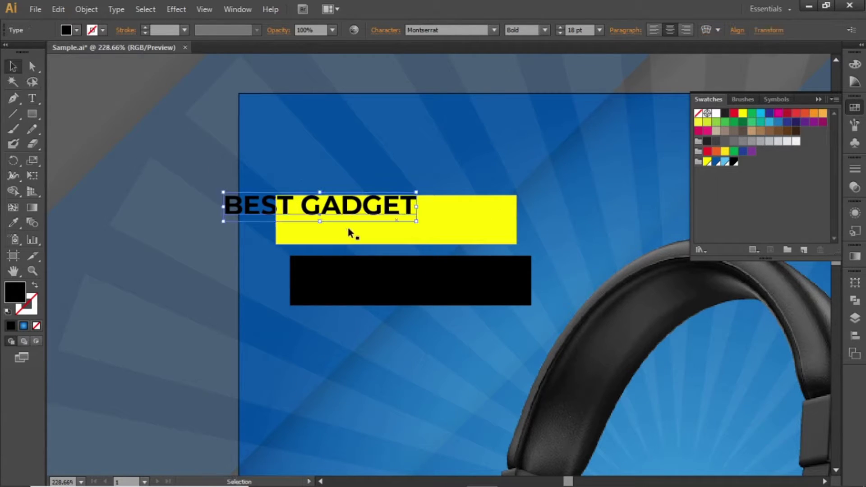
pyautogui.moveTo(348, 225); pyautogui.dragTo(454, 237)
pyautogui.doubleClick(450, 234)
pyautogui.hotkey('ctrl', 'a')
pyautogui.write('FLASH FAS')
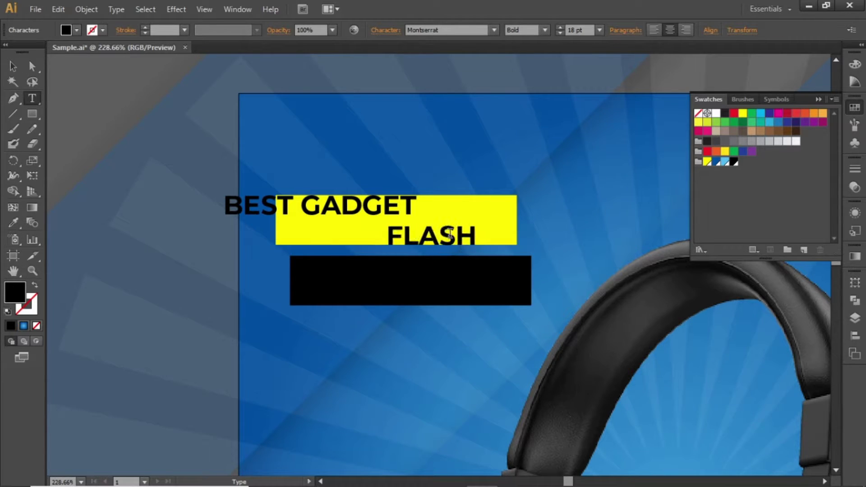
pyautogui.press('BackSpace')
pyautogui.press('BackSpace')
pyautogui.press('BackSpace')
pyautogui.press('BackSpace')
pyautogui.write('SALE')
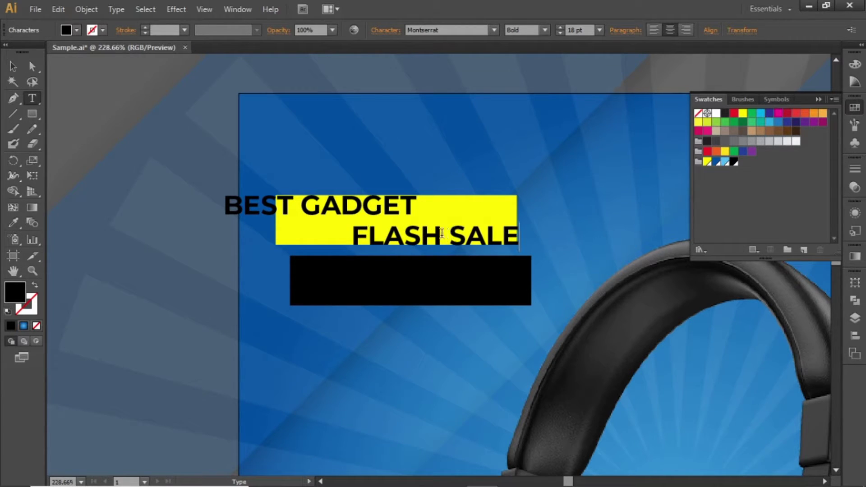
pyautogui.click(13, 67)
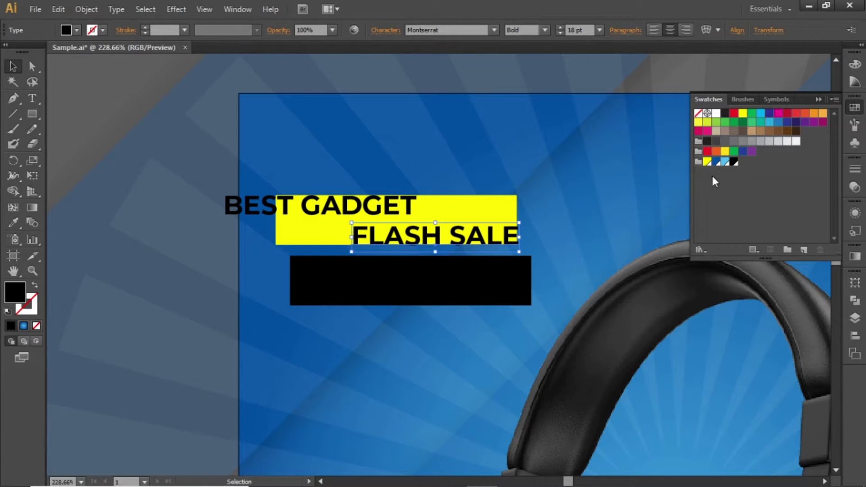
# - Make FLASH SALE white and BEST GADGET dark blue, moving each onto its bar
pyautogui.click(717, 113)
pyautogui.click(320, 205)
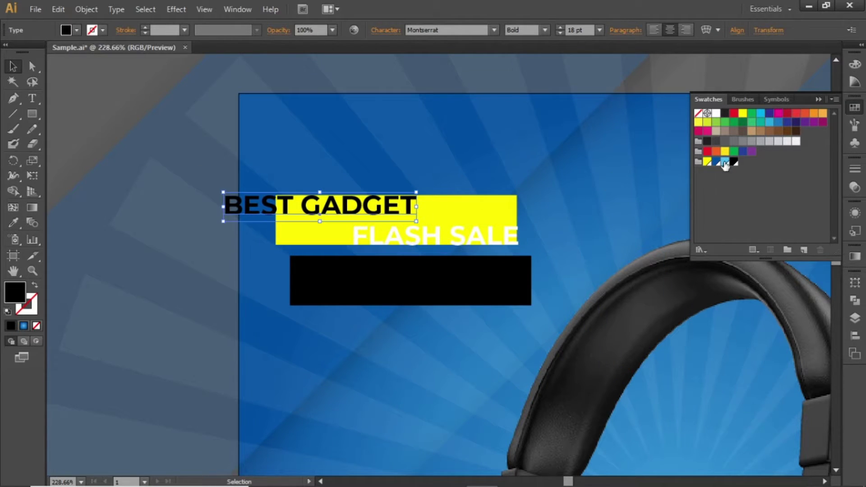
pyautogui.click(718, 163)
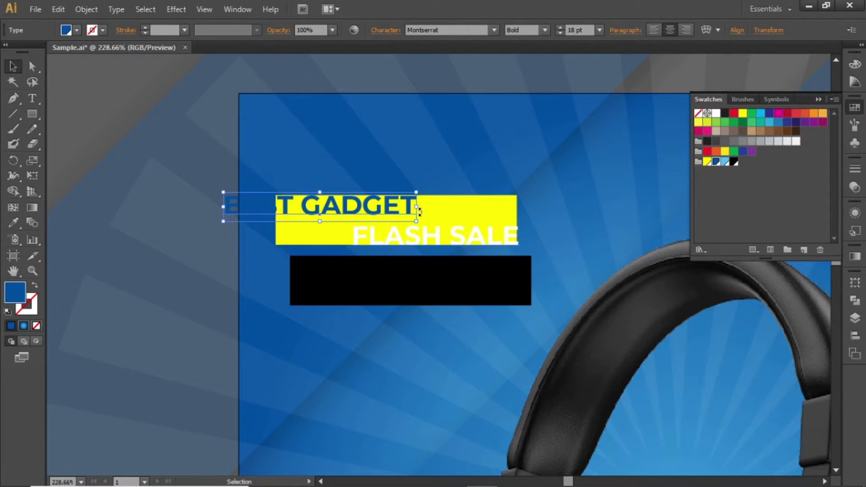
pyautogui.moveTo(421, 239); pyautogui.dragTo(407, 285)
pyautogui.moveTo(399, 215); pyautogui.dragTo(475, 232)
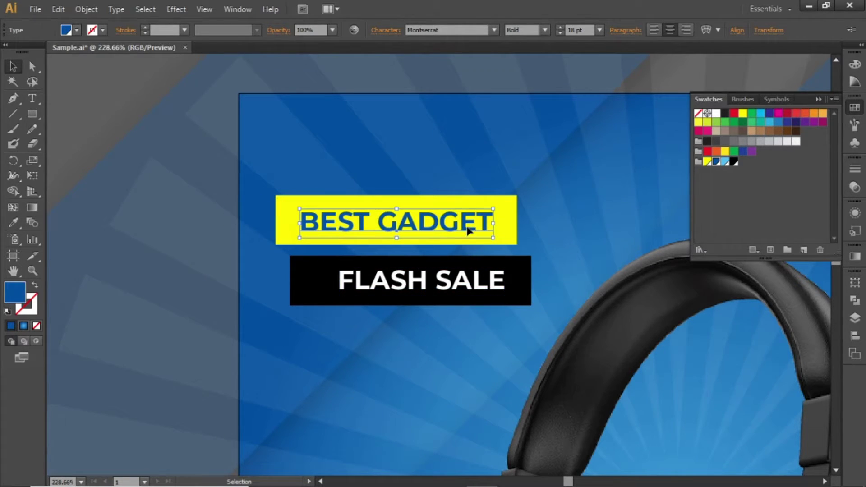
# - Centre BEST GADGET in the yellow bar and FLASH SALE in the black bar
pyautogui.keyDown('shift'); pyautogui.click(510, 212); pyautogui.keyUp('shift')
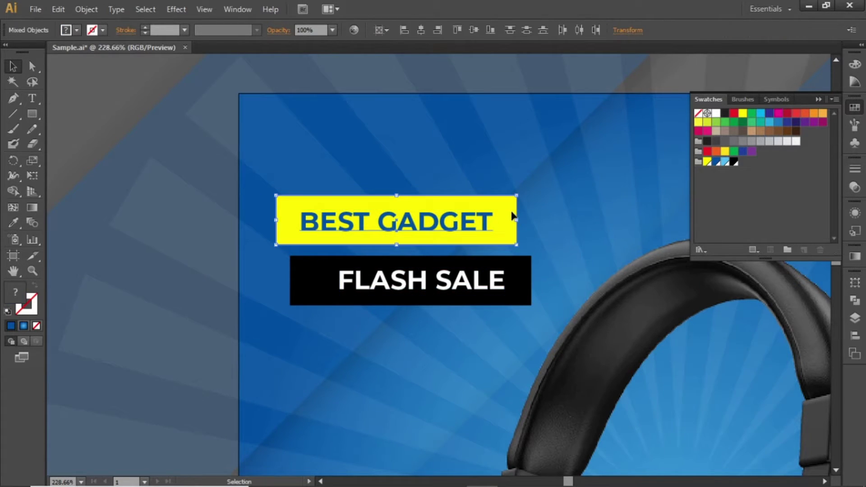
pyautogui.click(473, 30)
pyautogui.click(463, 289)
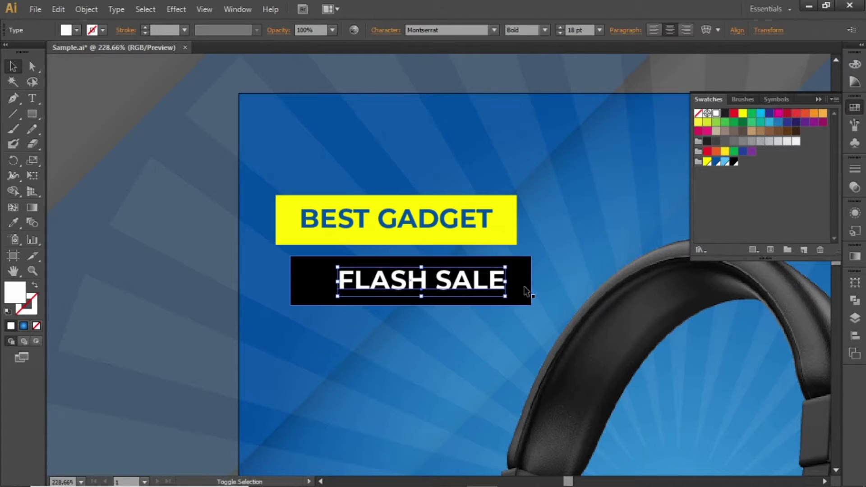
pyautogui.keyDown('shift'); pyautogui.click(527, 290); pyautogui.keyUp('shift')
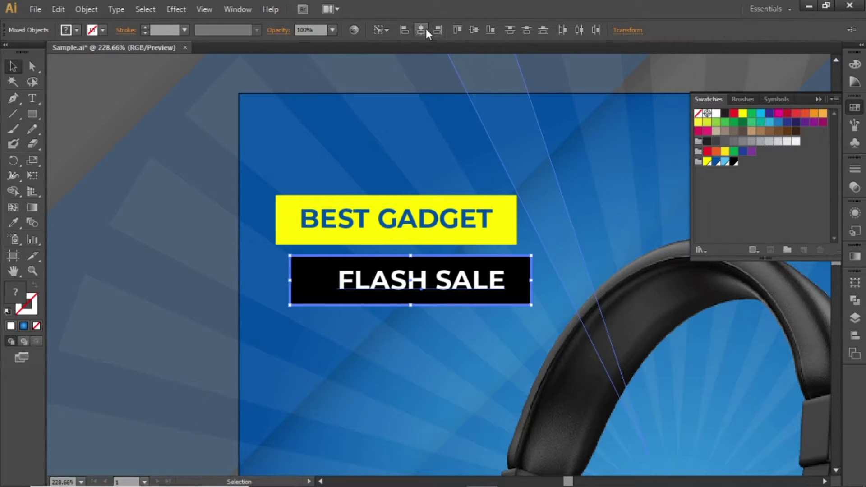
pyautogui.click(426, 29)
pyautogui.click(154, 84)
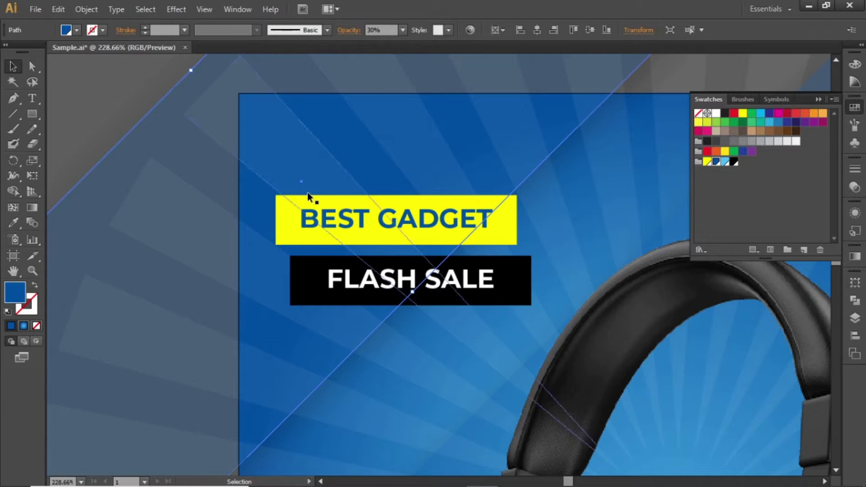
# - Try 17 pt for both headings, then set them back to 18 pt
pyautogui.click(383, 289)
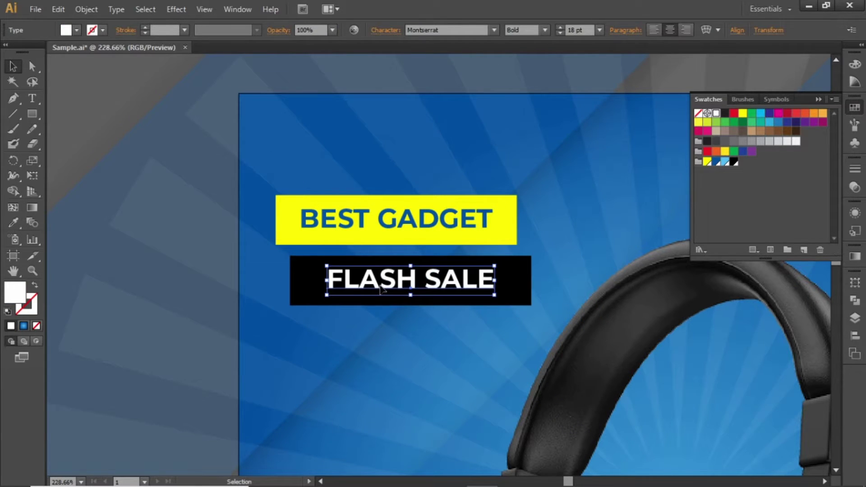
pyautogui.click(397, 219)
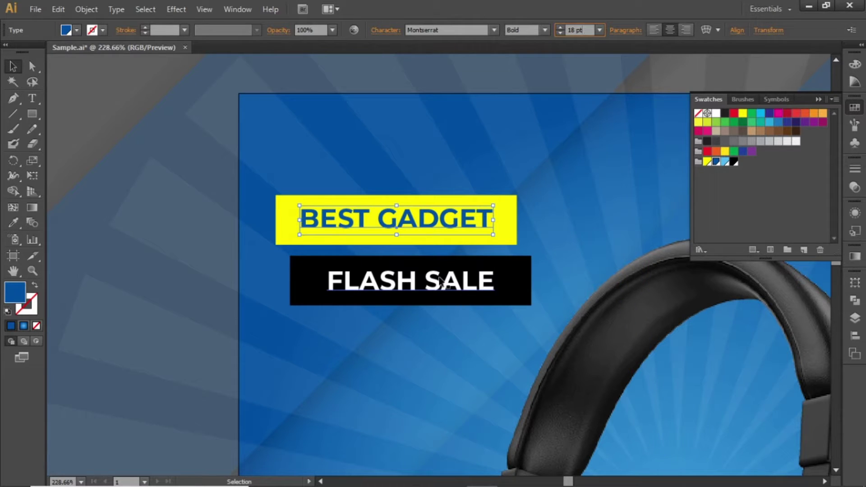
pyautogui.keyDown('shift'); pyautogui.click(440, 282); pyautogui.keyUp('shift')
pyautogui.click(581, 28)
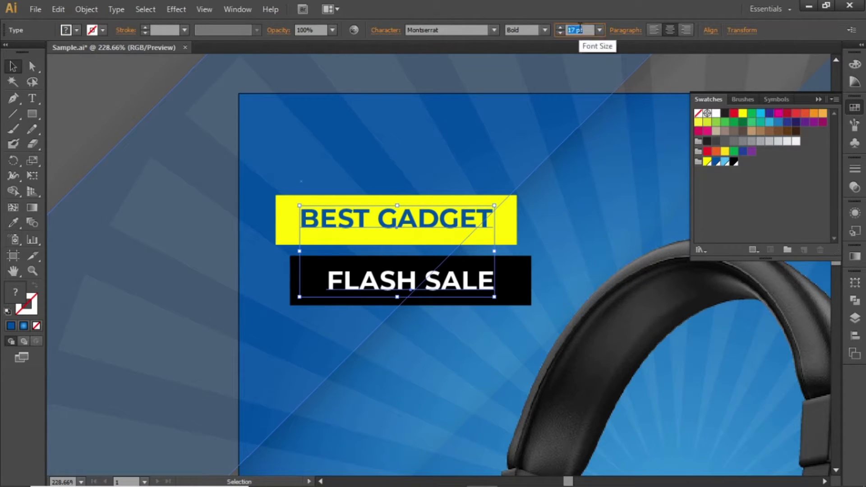
pyautogui.press('Down')
pyautogui.press('Up')
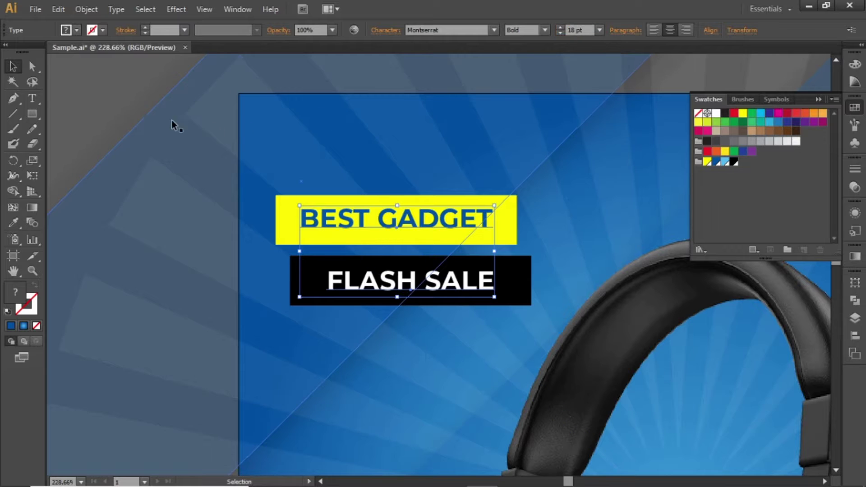
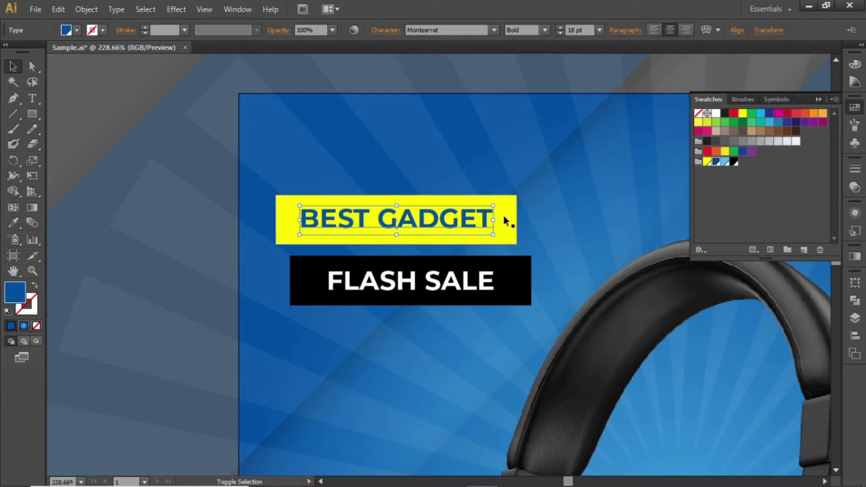
# - Shear both the BEST GADGET and FLASH SALE banners upward to the right with Free Transform
pyautogui.keyDown('shift'); pyautogui.click(513, 277); pyautogui.keyUp('shift')
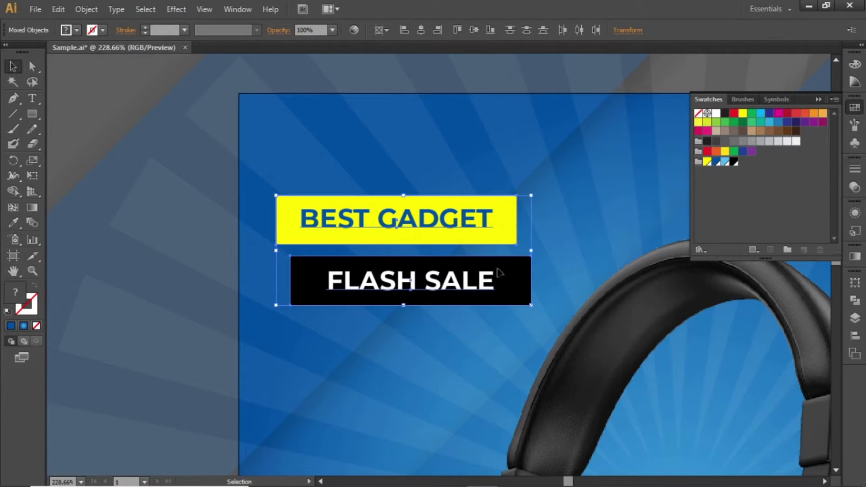
pyautogui.click(31, 175)
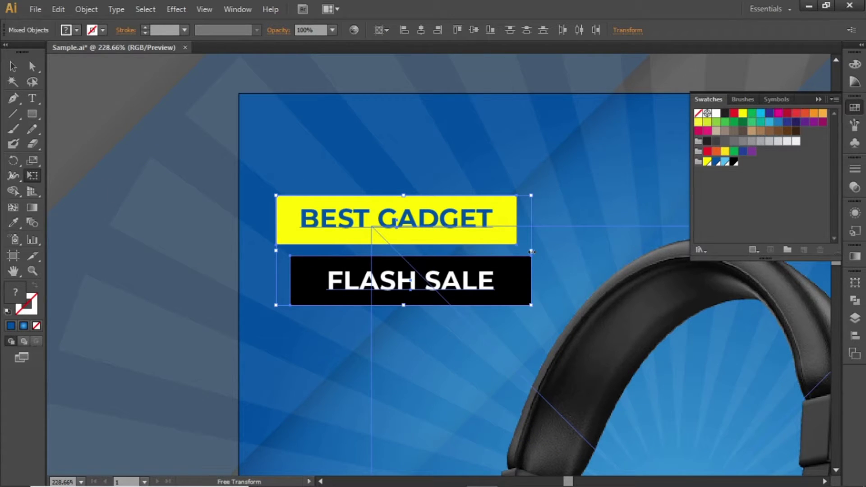
pyautogui.moveTo(532, 252); pyautogui.dragTo(528, 207)
pyautogui.click(13, 67)
pyautogui.click(109, 87)
# - Nudge the yellow BEST GADGET banner and its text slightly down
pyautogui.scroll(-2, 497, 258)
pyautogui.moveTo(552, 263); pyautogui.dragTo(412, 193)
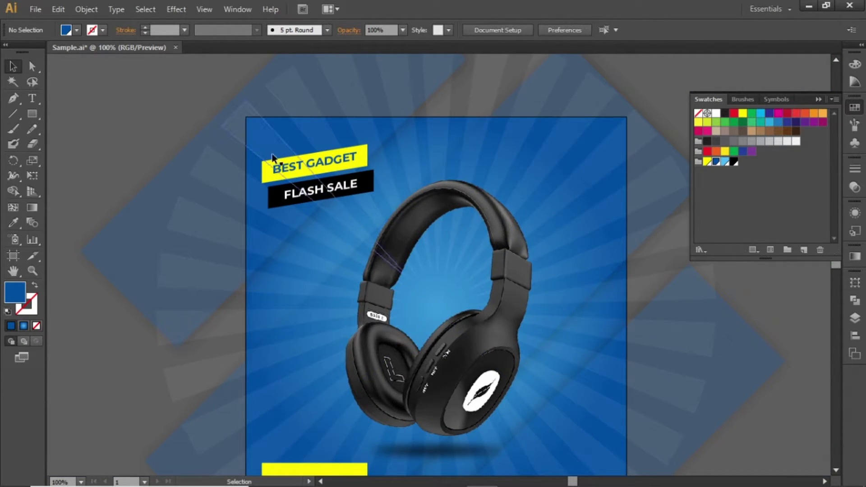
pyautogui.click(327, 167)
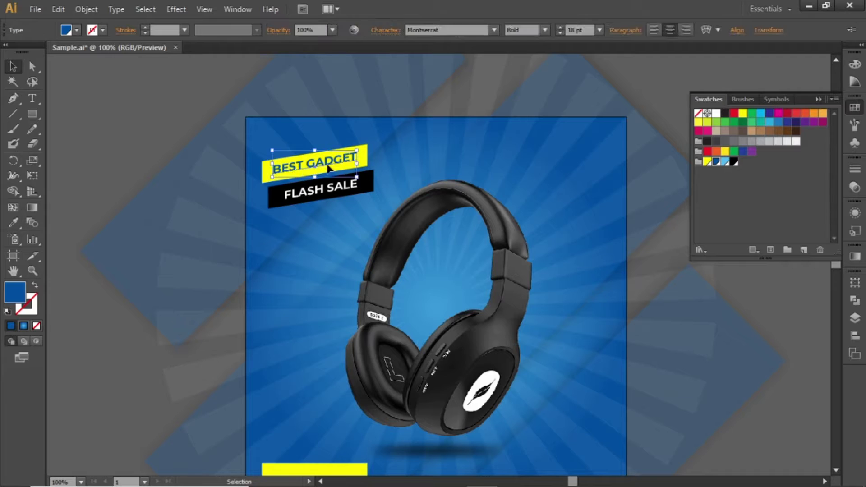
pyautogui.keyDown('shift'); pyautogui.click(364, 158); pyautogui.keyUp('shift')
pyautogui.moveTo(352, 159); pyautogui.dragTo(352, 168)
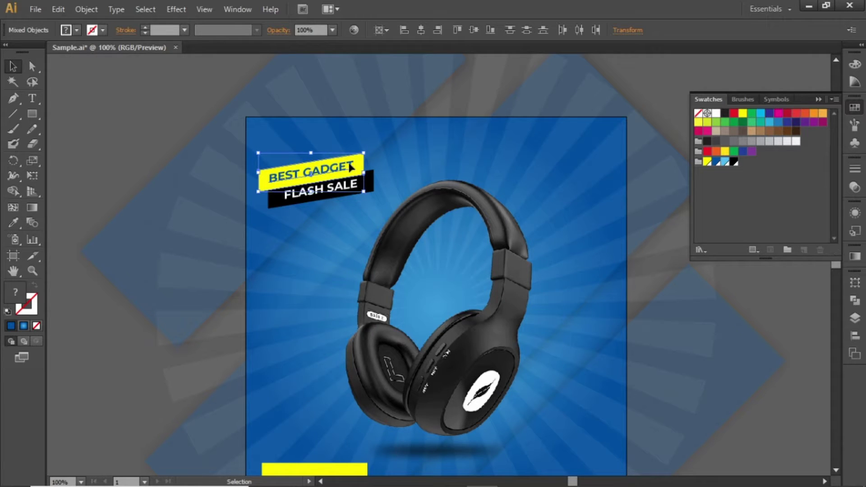
pyautogui.click(353, 188)
pyautogui.click(159, 111)
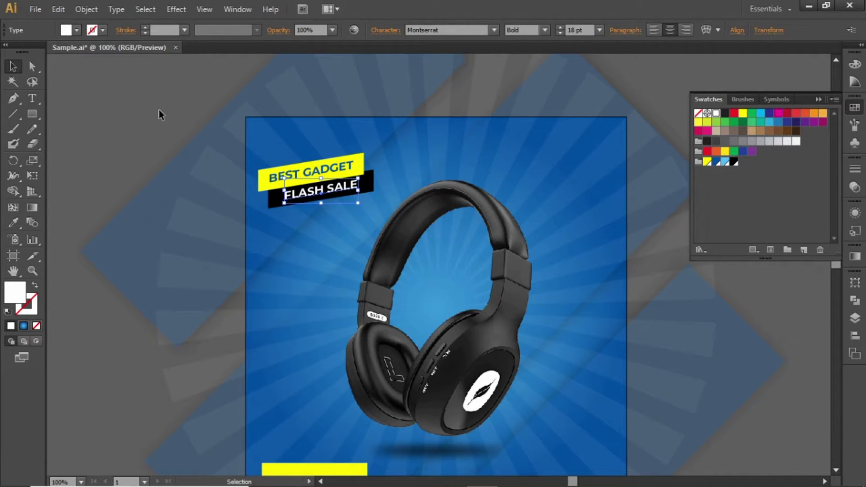
# - Enlarge both banners with their text and move them slightly up and right
pyautogui.click(340, 169)
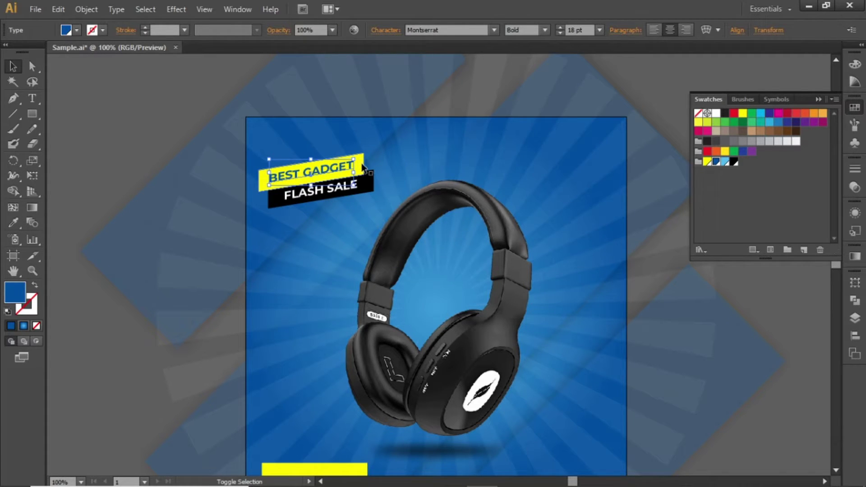
pyautogui.press('z')
pyautogui.moveTo(256, 124); pyautogui.dragTo(477, 307)
pyautogui.press('v')
pyautogui.keyDown('shift'); pyautogui.click(428, 198); pyautogui.keyUp('shift')
pyautogui.keyDown('shift'); pyautogui.click(444, 192); pyautogui.keyUp('shift')
pyautogui.moveTo(457, 185); pyautogui.dragTo(486, 185)
pyautogui.moveTo(405, 157); pyautogui.dragTo(423, 152)
pyautogui.hotkey('ctrl', 'shift', 'a')
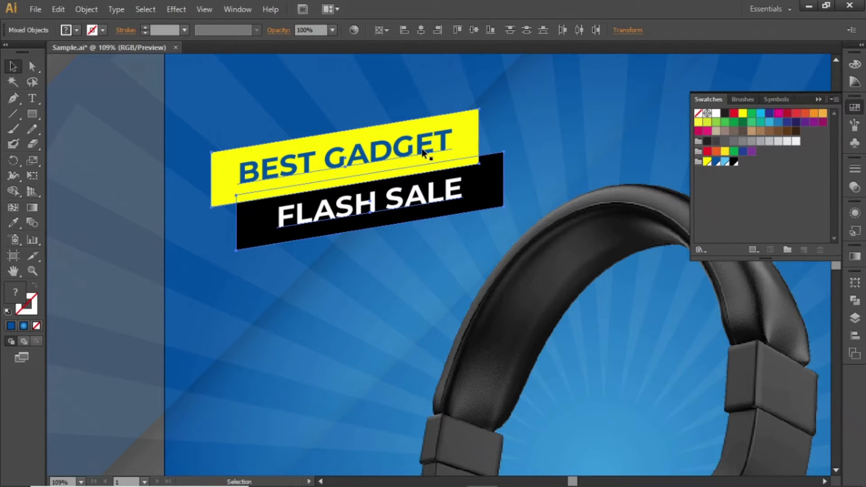
pyautogui.hotkey('ctrl', '0')
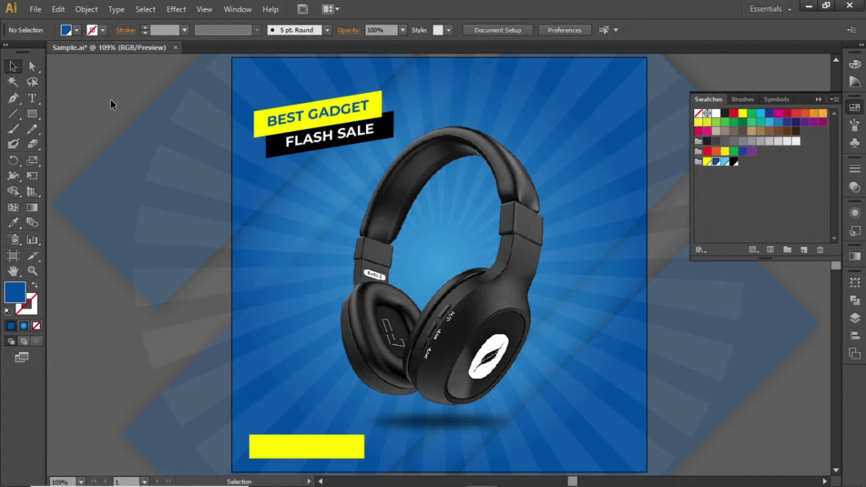
# - Type 'LOGO HERE' in a new text object beside the artboard
pyautogui.moveTo(505, 146); pyautogui.dragTo(370, 220)
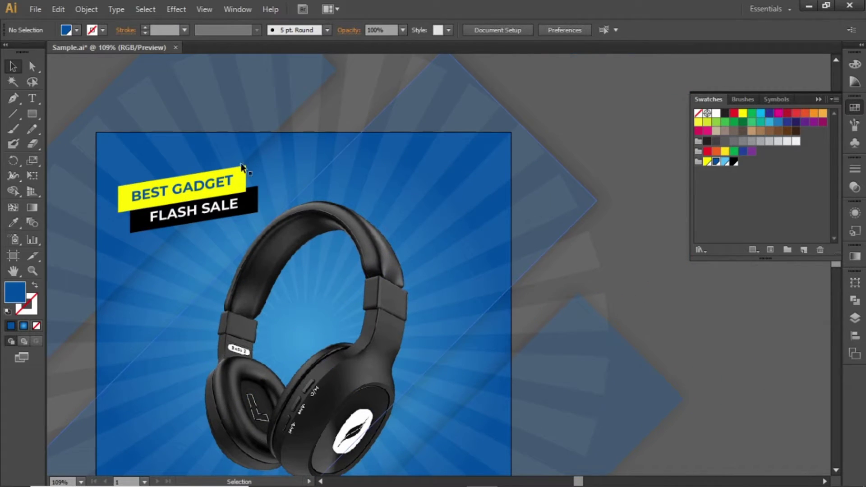
pyautogui.click(32, 98)
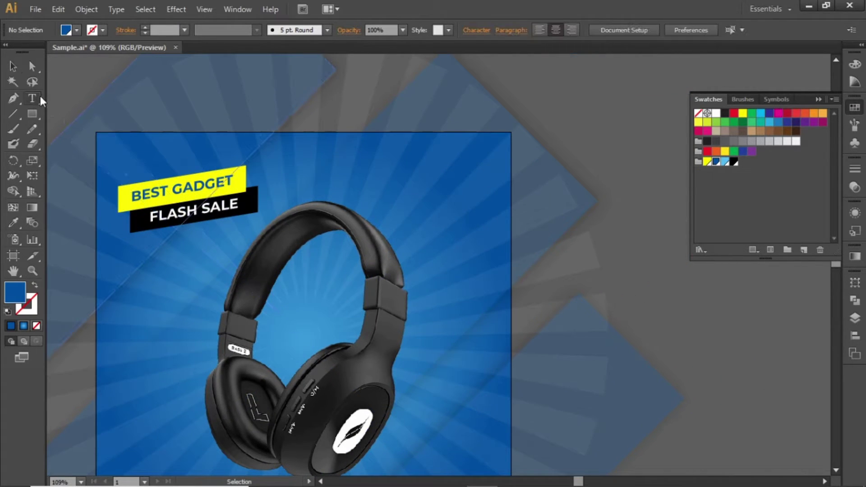
pyautogui.click(570, 135)
pyautogui.write('LOGO ')
pyautogui.write('HERE')
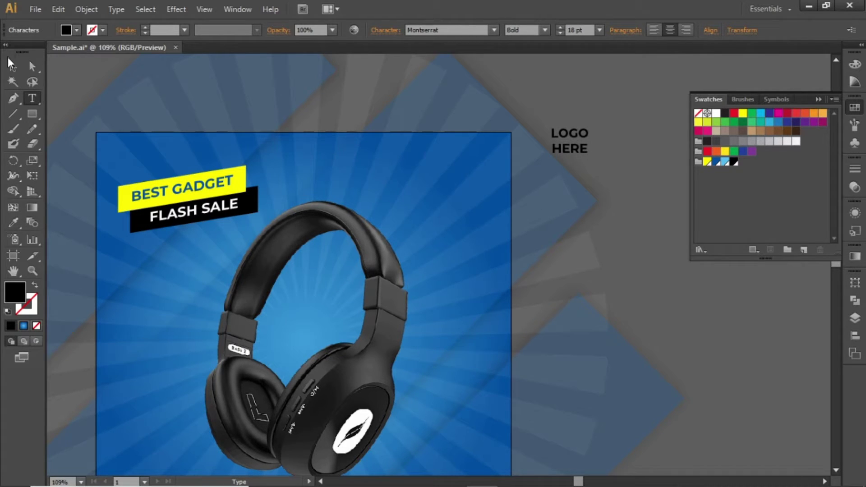
# - Make LOGO HERE white and position it in the poster's top-right corner
pyautogui.click(13, 66)
pyautogui.click(718, 115)
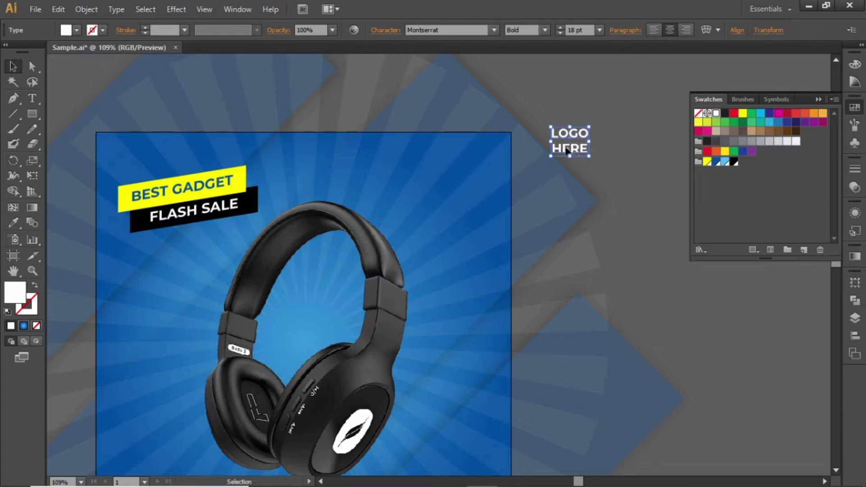
pyautogui.moveTo(549, 143); pyautogui.dragTo(484, 155)
pyautogui.click(617, 117)
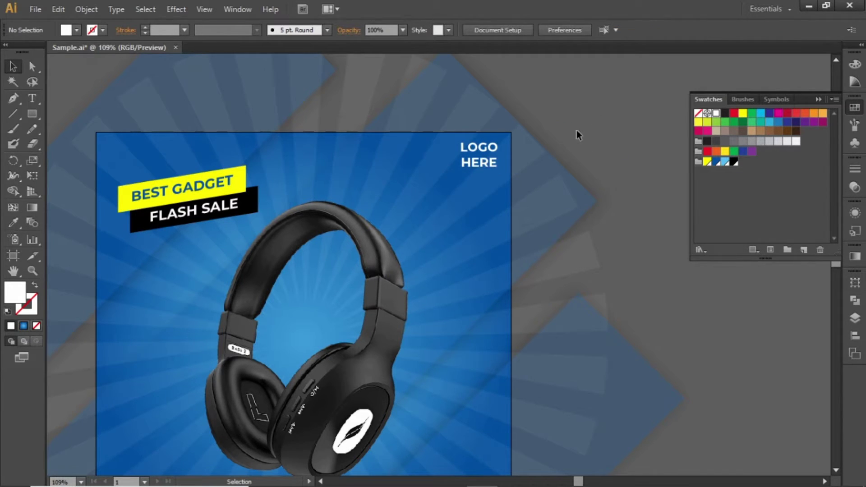
pyautogui.click(498, 153)
pyautogui.press('Down')
pyautogui.press('Down')
pyautogui.press('Down')
pyautogui.press('Down')
pyautogui.press('Down')
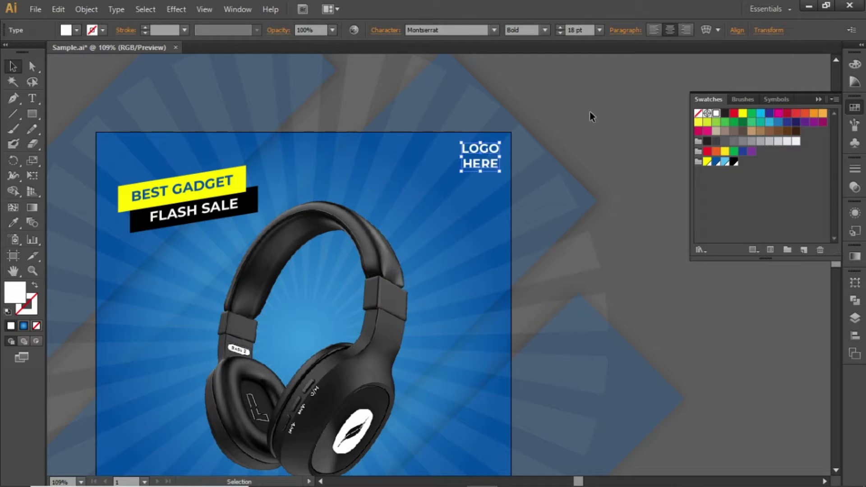
pyautogui.click(590, 112)
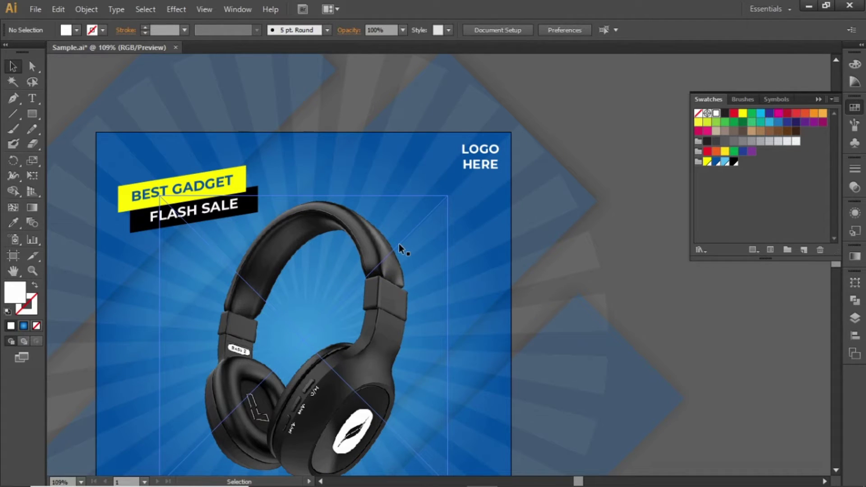
pyautogui.moveTo(431, 244); pyautogui.dragTo(452, 231)
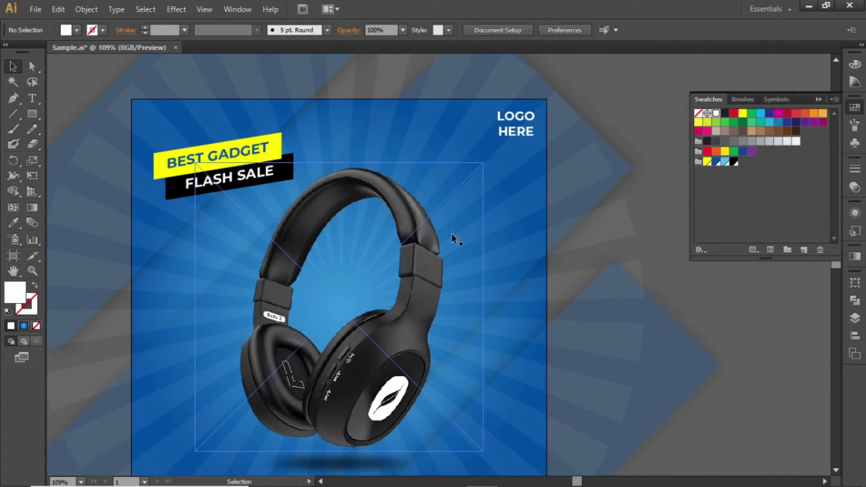
# - Draw a circle to the right of the headphones and fill it yellow
pyautogui.click(32, 113)
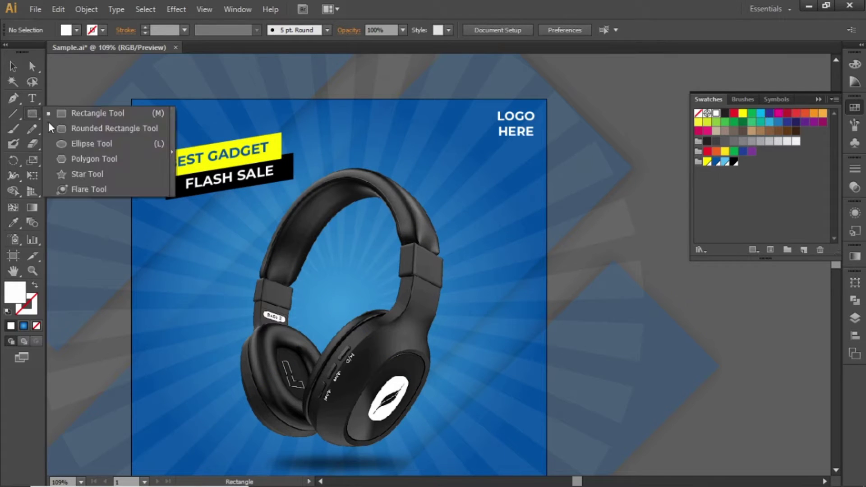
pyautogui.click(68, 143)
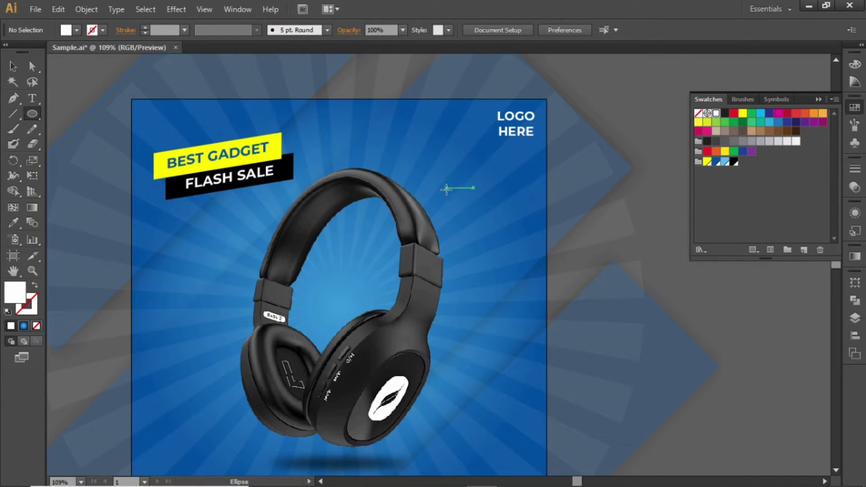
pyautogui.moveTo(447, 188); pyautogui.dragTo(497, 239)
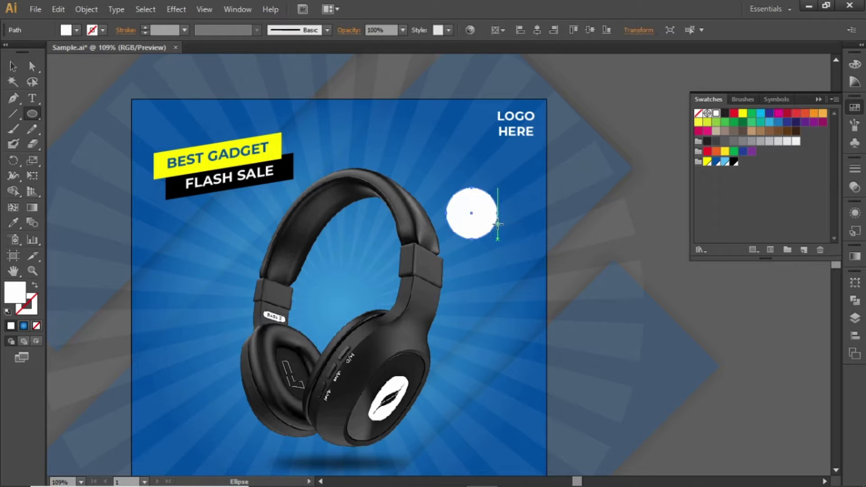
pyautogui.click(12, 66)
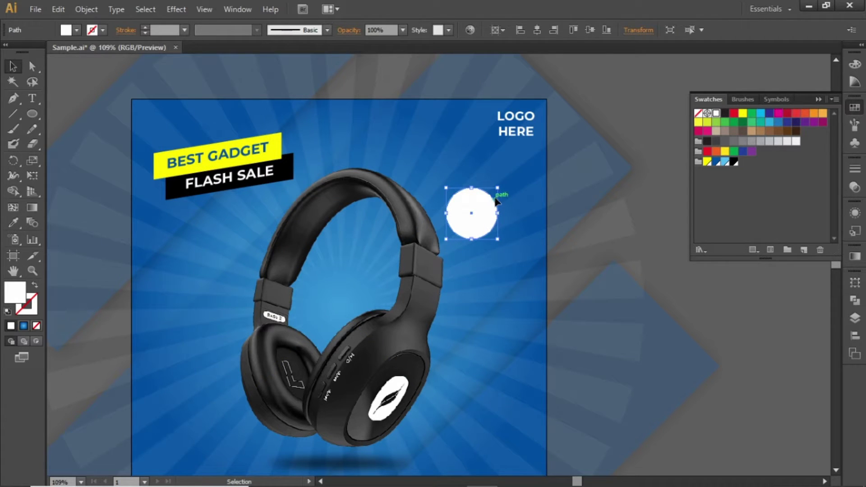
pyautogui.click(707, 163)
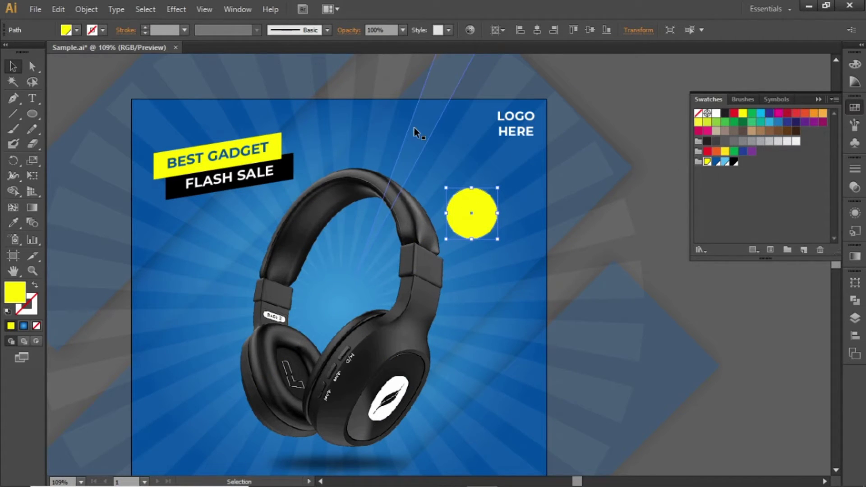
# - Apply a smooth Zig Zag effect with 5 ridges per segment to the circle
pyautogui.click(174, 10)
pyautogui.moveTo(257, 111)
pyautogui.click(343, 198)
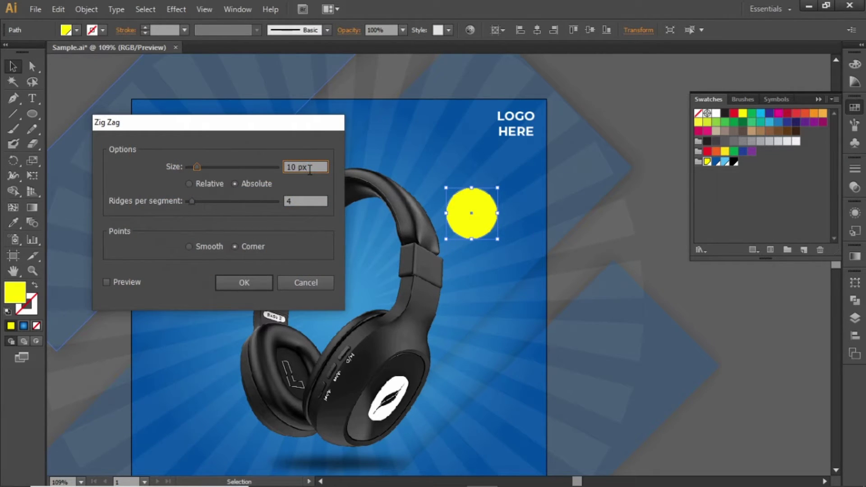
pyautogui.click(307, 200)
pyautogui.press('Up')
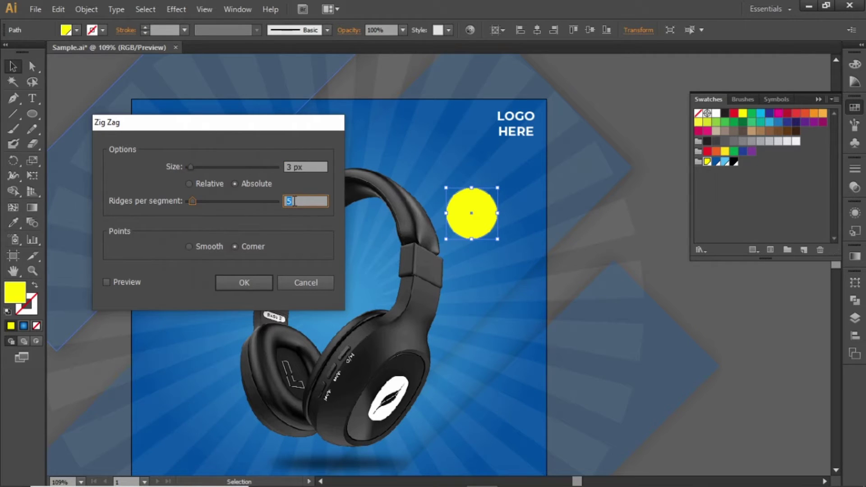
pyautogui.click(189, 247)
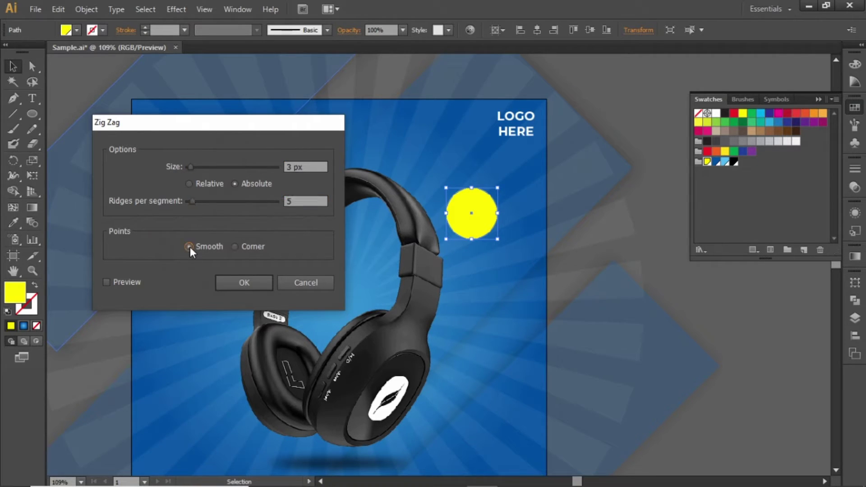
pyautogui.click(239, 281)
pyautogui.click(638, 78)
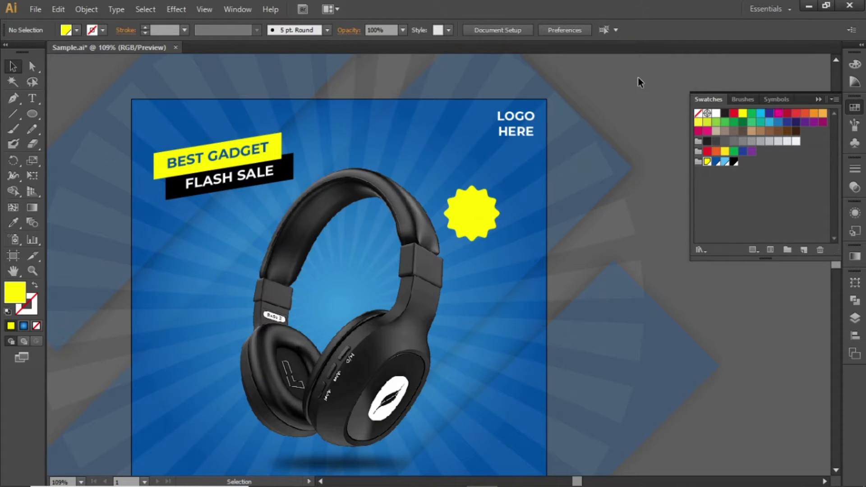
# - Type '50% OFF' and centre it horizontally and vertically on the starburst
pyautogui.click(31, 99)
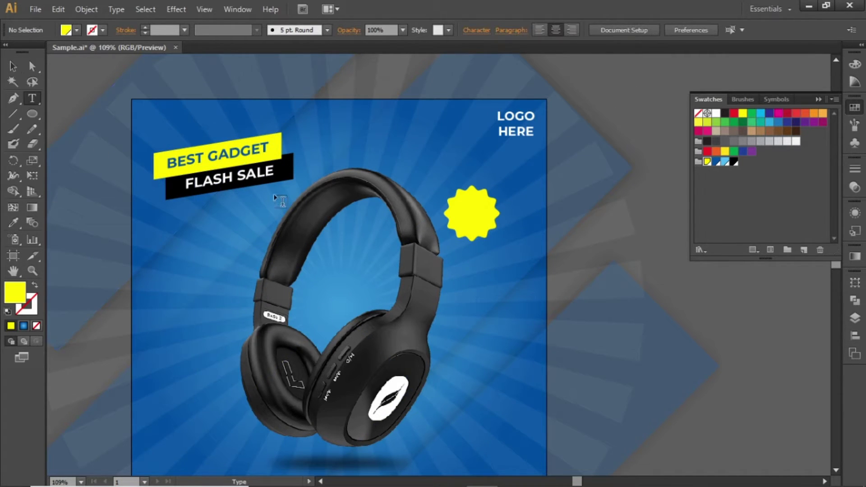
pyautogui.click(471, 216)
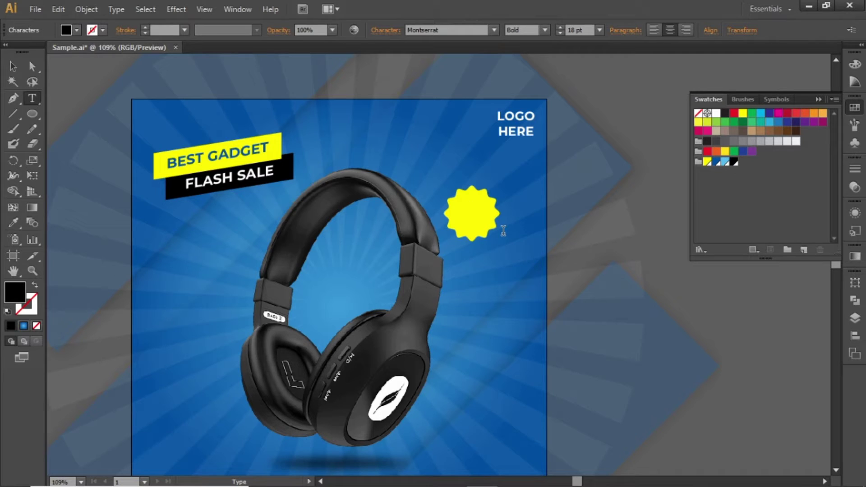
pyautogui.write('50% OFF')
pyautogui.press('Escape')
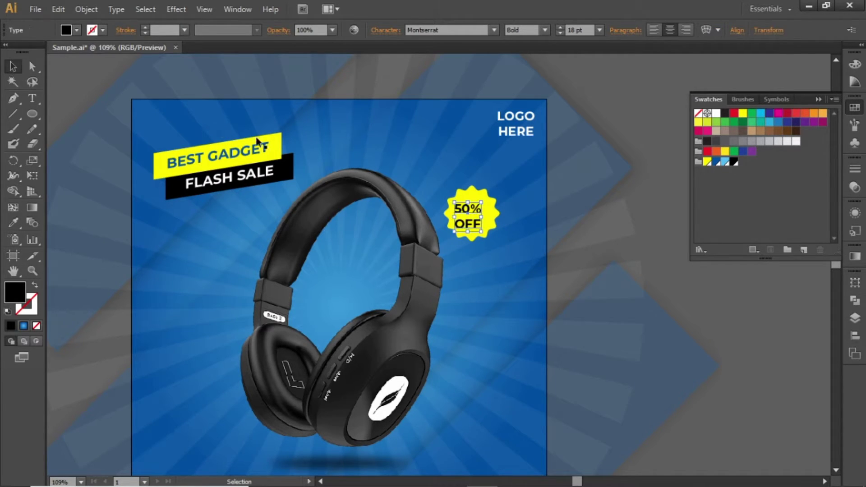
pyautogui.press('z')
pyautogui.moveTo(396, 168); pyautogui.dragTo(596, 313)
pyautogui.press('v')
pyautogui.keyDown('shift'); pyautogui.click(421, 170); pyautogui.keyUp('shift')
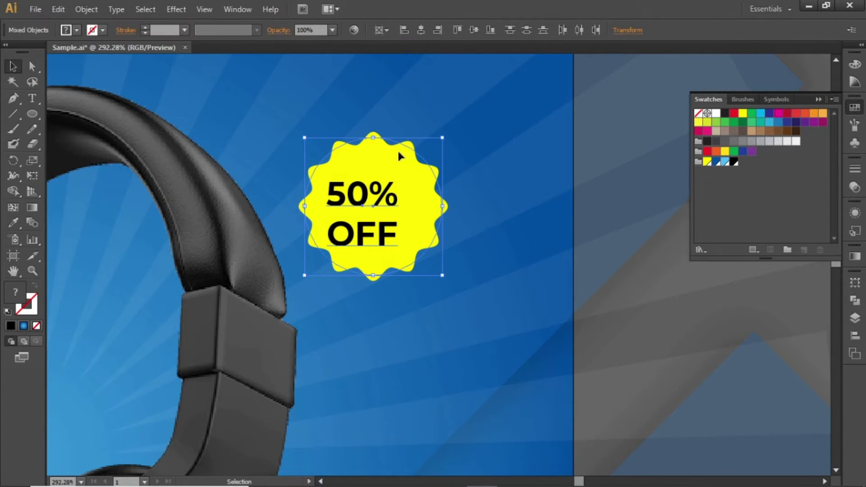
pyautogui.click(421, 31)
pyautogui.click(475, 32)
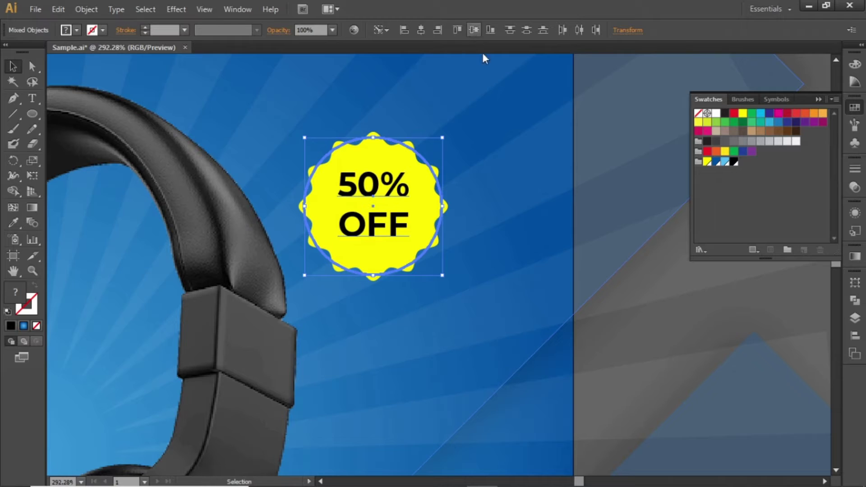
pyautogui.click(662, 323)
# - Make the 50% OFF text blue, tilt it slightly and set it to 21 pt
pyautogui.click(409, 227)
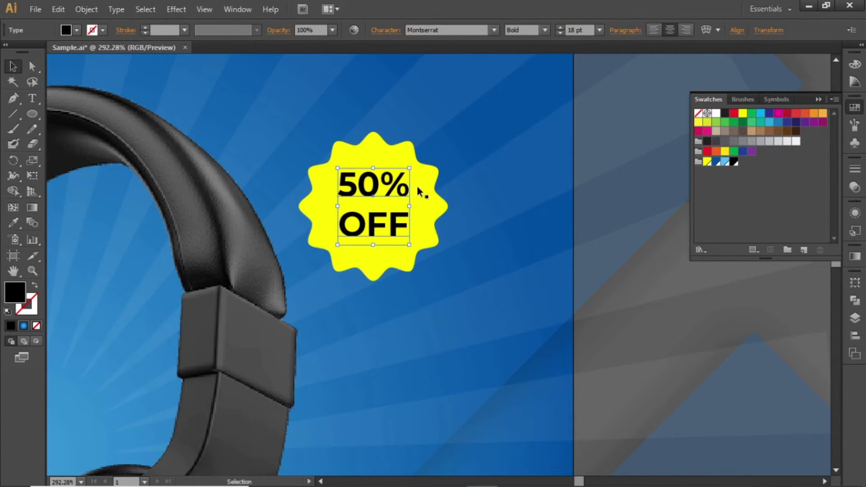
pyautogui.click(716, 163)
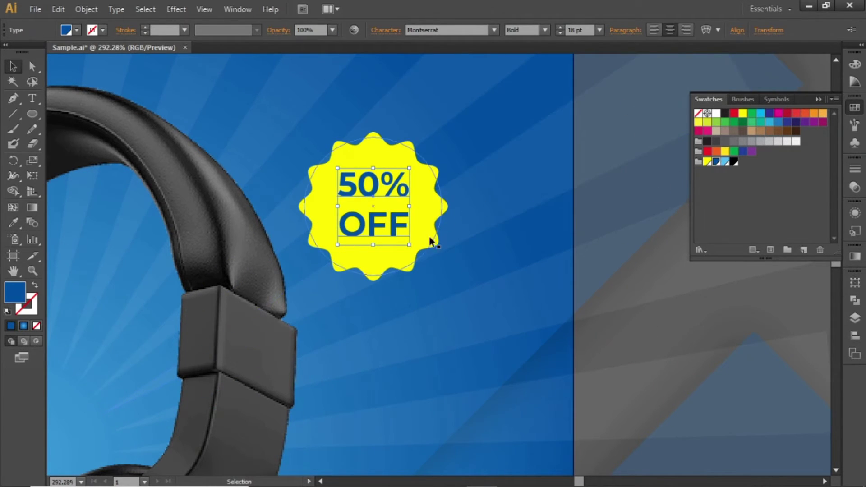
pyautogui.moveTo(412, 251); pyautogui.dragTo(398, 250)
pyautogui.click(588, 29)
pyautogui.press('Up')
pyautogui.press('Up')
pyautogui.press('Up')
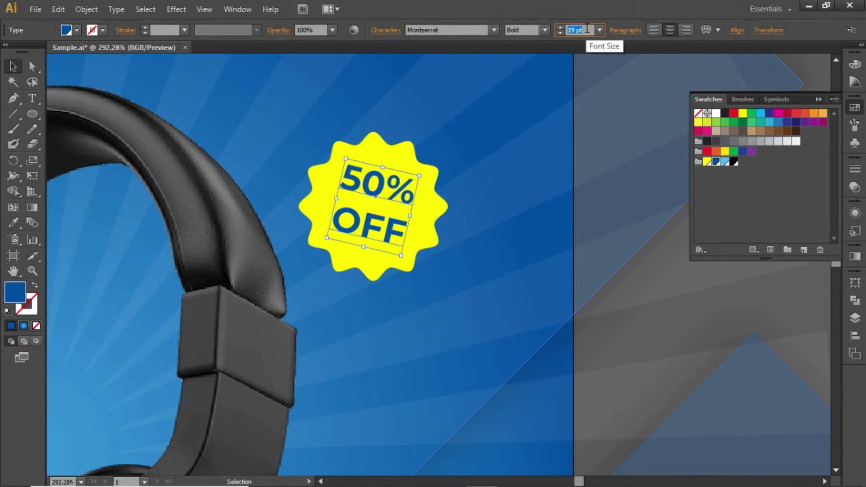
pyautogui.press('Return')
pyautogui.hotkey('ctrl', '0')
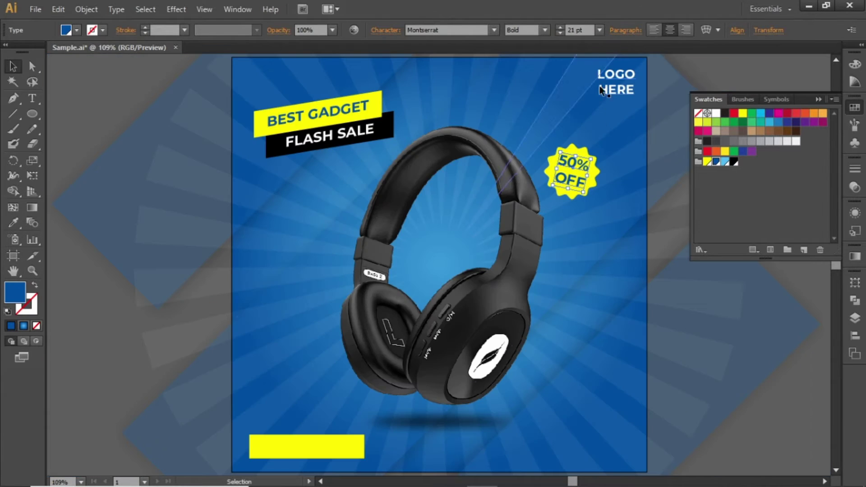
# - Scale the 50% OFF badge and its text down to about 72 px and nudge it left
pyautogui.click(135, 369)
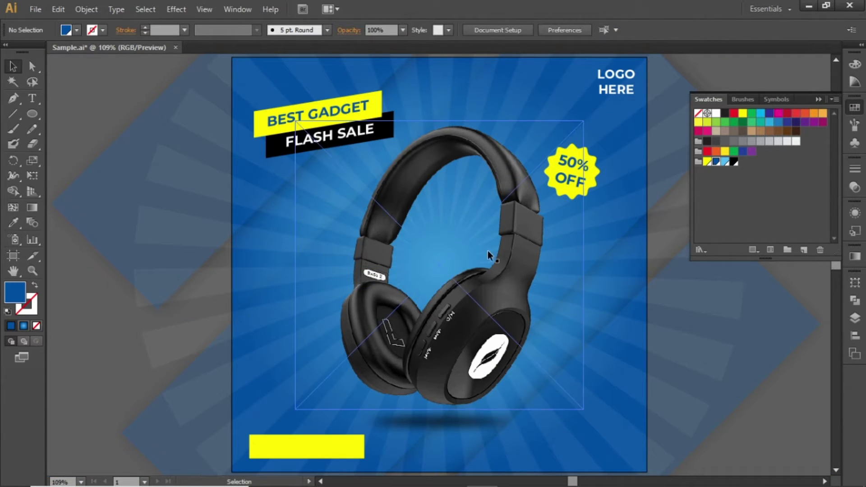
pyautogui.click(589, 180)
pyautogui.keyDown('shift'); pyautogui.click(601, 181); pyautogui.keyUp('shift')
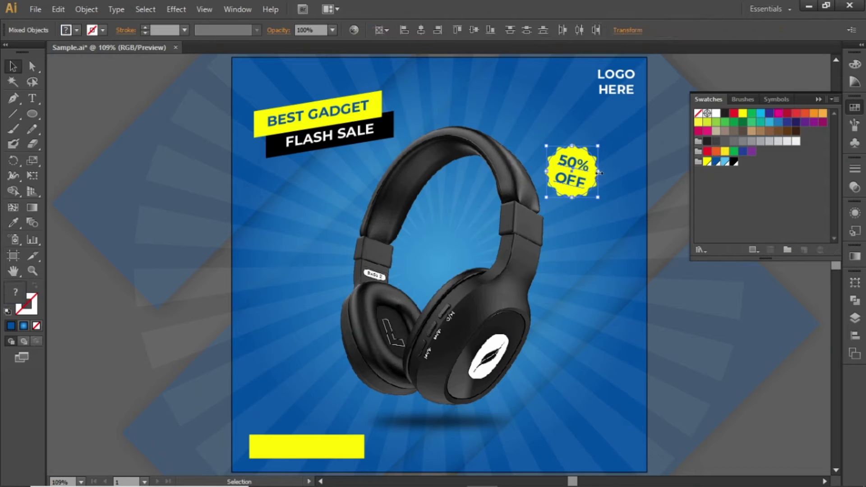
pyautogui.moveTo(600, 198); pyautogui.dragTo(590, 189)
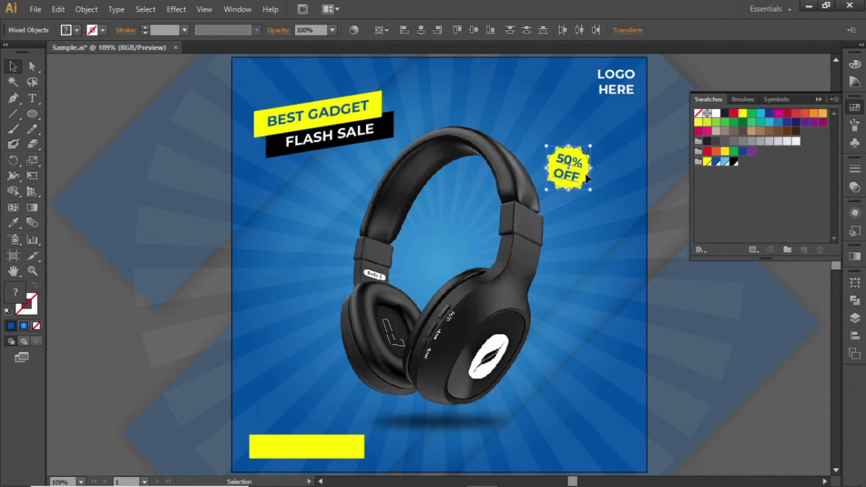
pyautogui.press('Left')
pyautogui.press('Left')
pyautogui.press('Left')
pyautogui.press('Left')
pyautogui.press('Left')
pyautogui.press('Left')
pyautogui.press('Left')
pyautogui.press('Left')
pyautogui.press('Left')
pyautogui.press('Left')
pyautogui.press('Left')
pyautogui.press('Left')
pyautogui.press('Left')
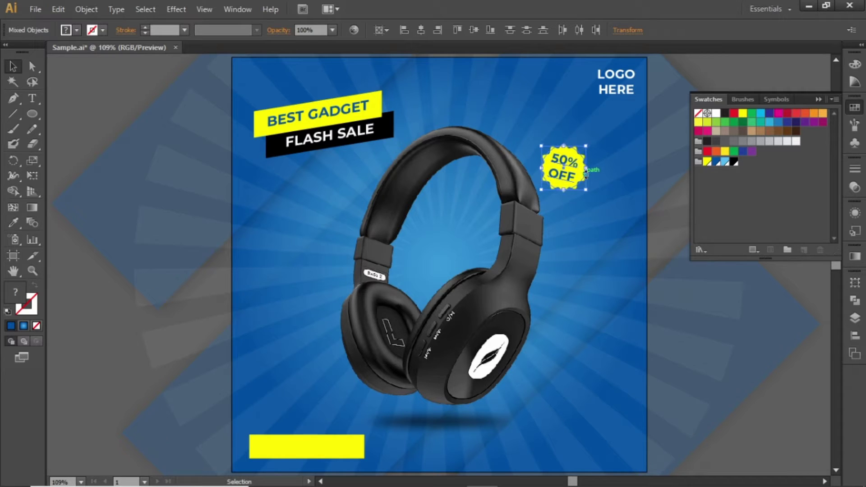
pyautogui.click(96, 364)
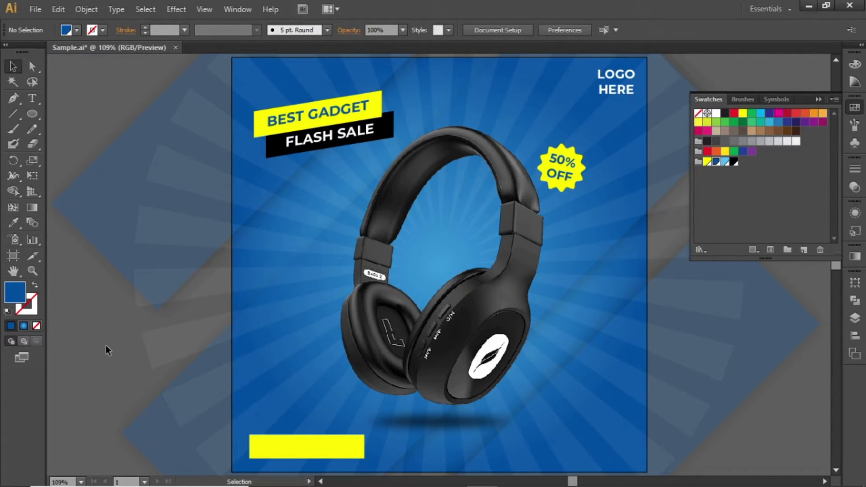
pyautogui.moveTo(336, 316); pyautogui.dragTo(366, 234)
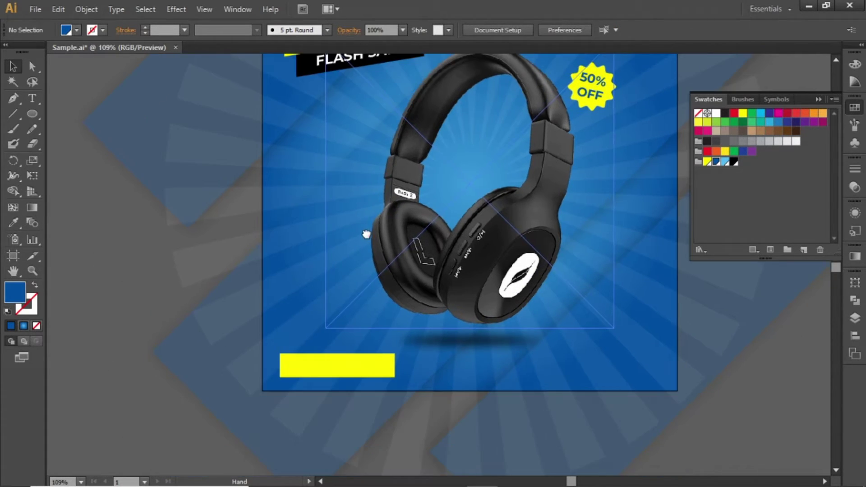
# - Shorten the yellow bar at the bottom of the poster
pyautogui.click(333, 365)
pyautogui.moveTo(395, 378); pyautogui.dragTo(360, 373)
pyautogui.click(164, 312)
pyautogui.press('z')
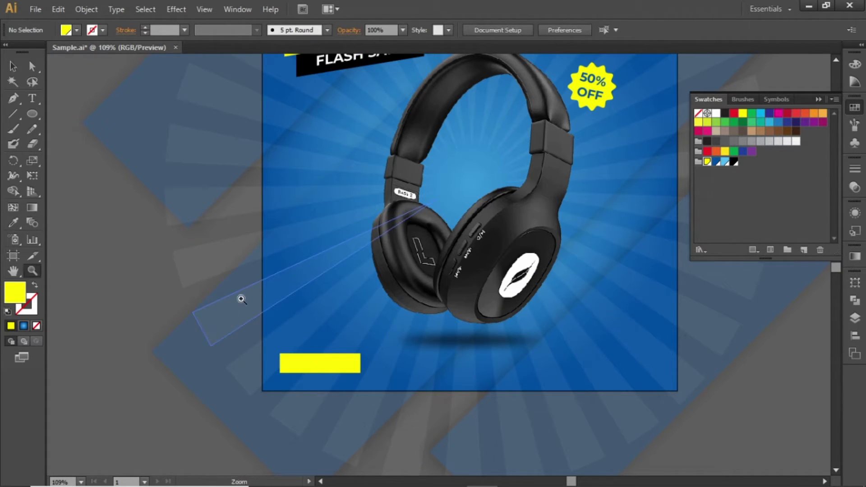
pyautogui.moveTo(236, 255); pyautogui.dragTo(596, 429)
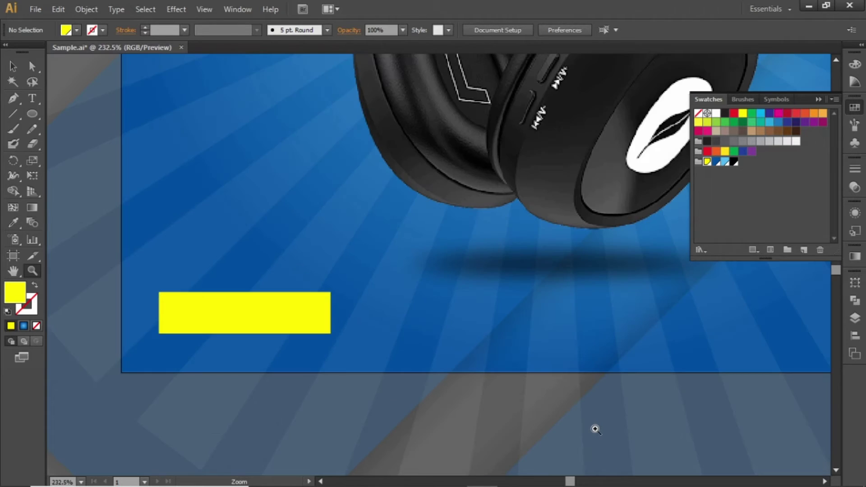
# - Type 'SHOP NOW' and centre it on the yellow rectangle
pyautogui.click(32, 100)
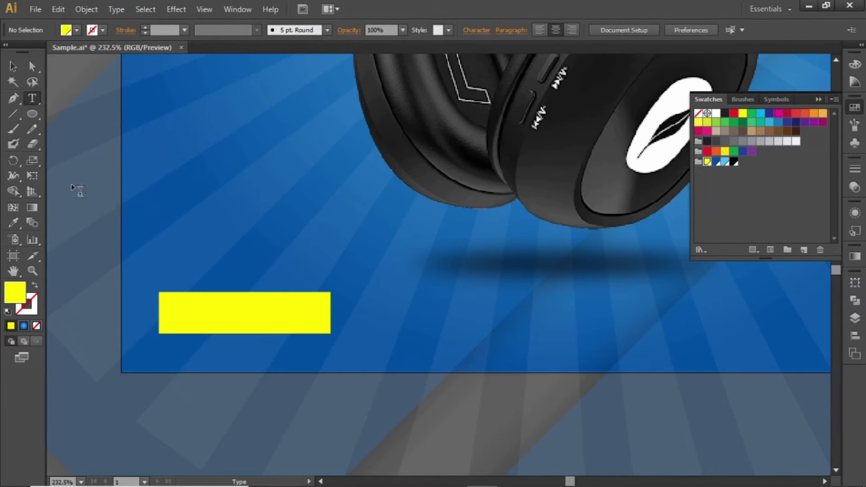
pyautogui.click(202, 321)
pyautogui.write('SHOP NOW')
pyautogui.press('Escape')
pyautogui.keyDown('shift'); pyautogui.click(318, 312); pyautogui.keyUp('shift')
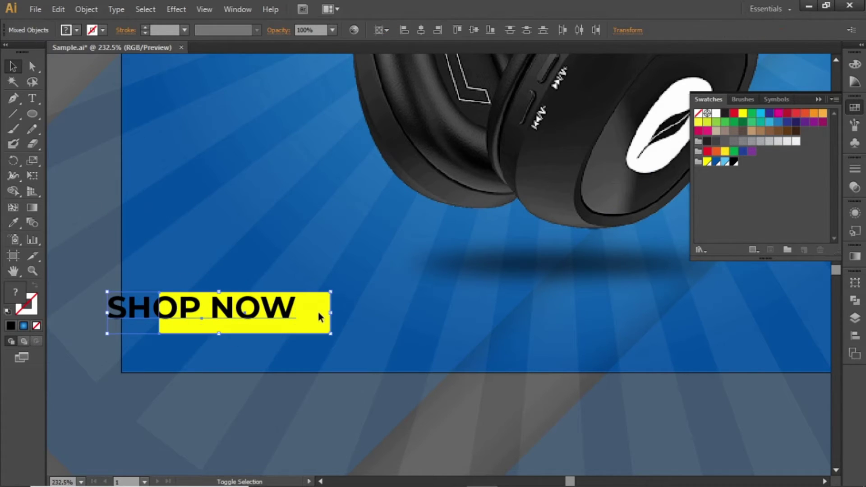
pyautogui.click(421, 30)
pyautogui.click(474, 30)
pyautogui.click(418, 267)
# - Make the SHOP NOW text blue and shrink it to 13 pt
pyautogui.click(318, 312)
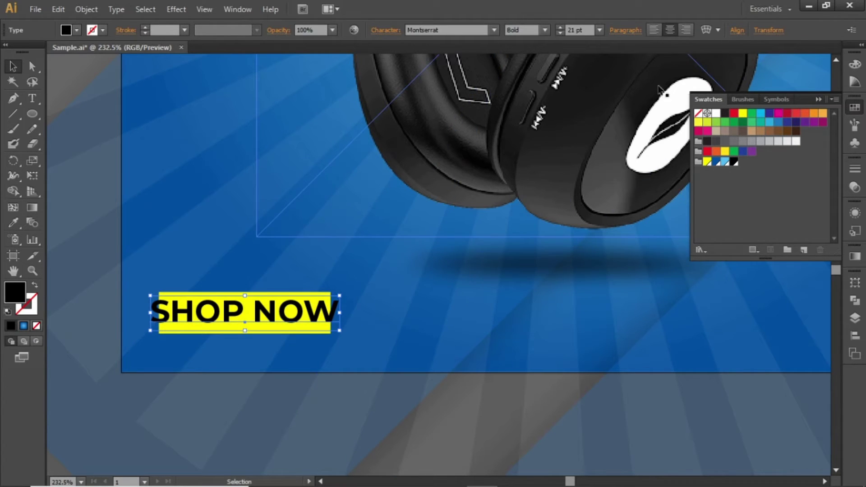
pyautogui.click(720, 164)
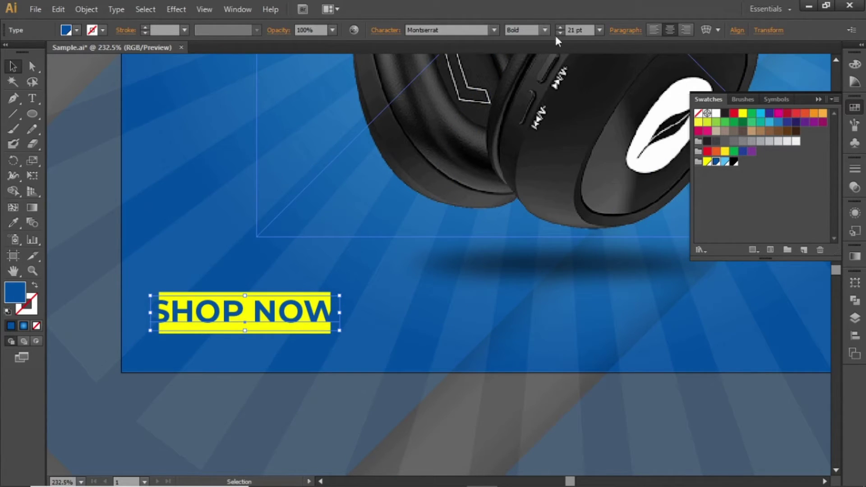
pyautogui.click(580, 30)
pyautogui.press('Down')
pyautogui.press('Down')
pyautogui.press('Down')
pyautogui.press('Down')
pyautogui.press('Down')
pyautogui.press('Down')
pyautogui.press('Down')
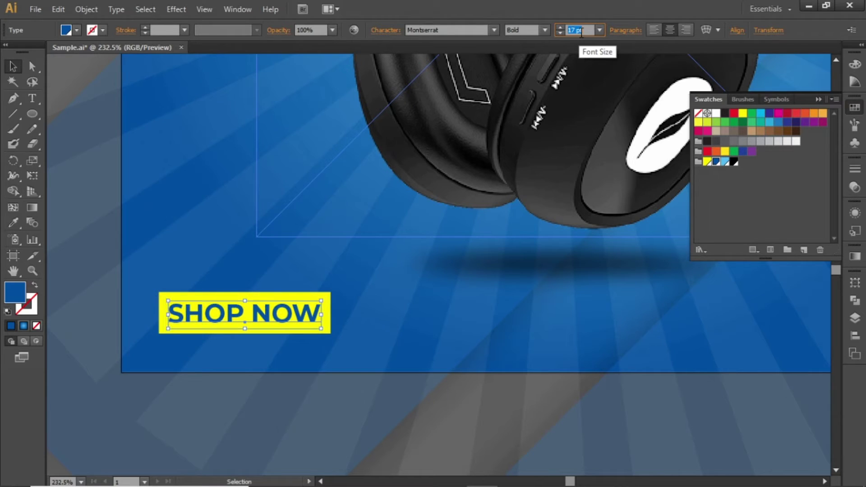
pyautogui.press('Down')
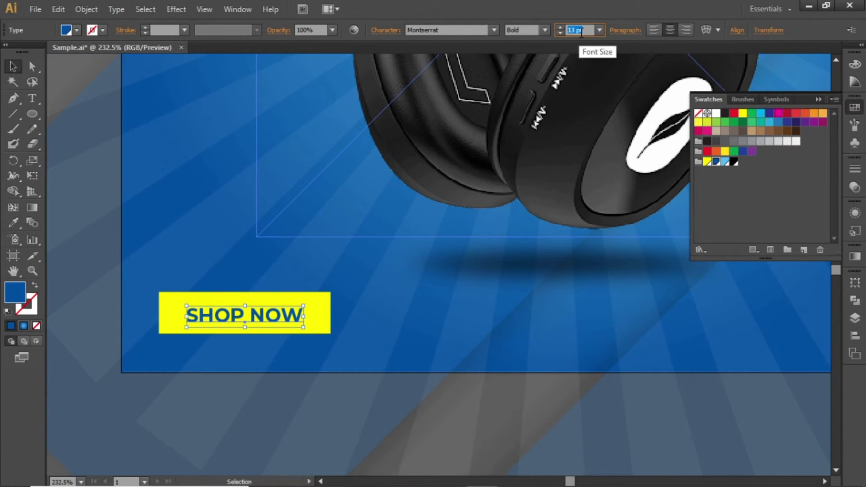
pyautogui.press('Return')
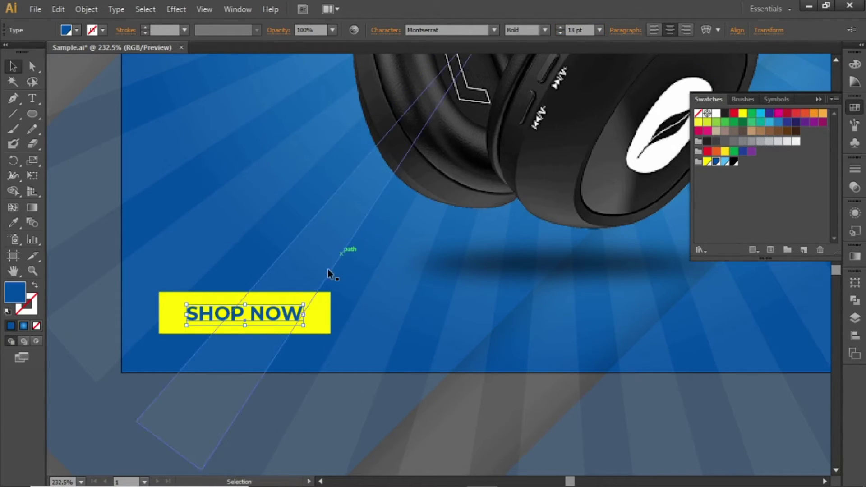
pyautogui.click(321, 313)
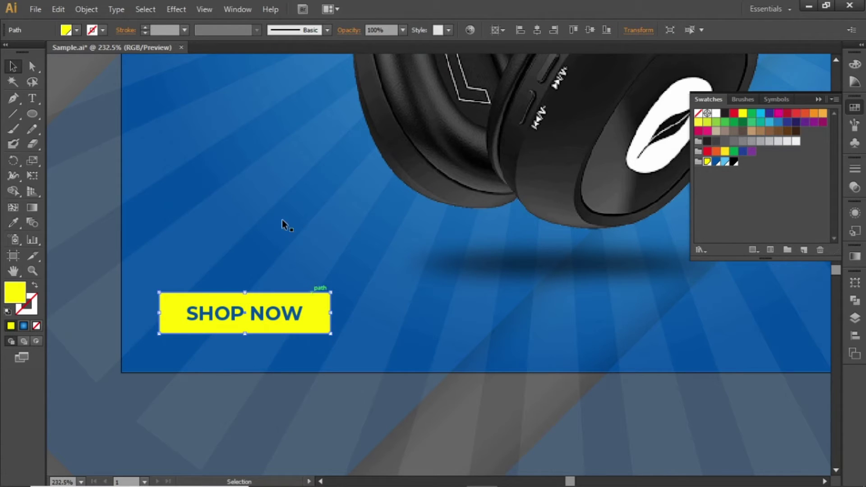
# - Apply a 14 px Round Corners effect to the yellow rectangle
pyautogui.click(174, 10)
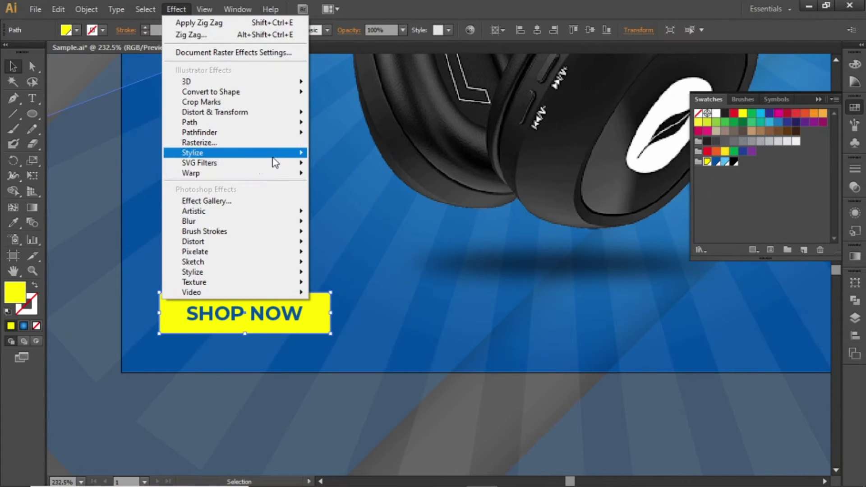
pyautogui.moveTo(273, 154)
pyautogui.click(341, 209)
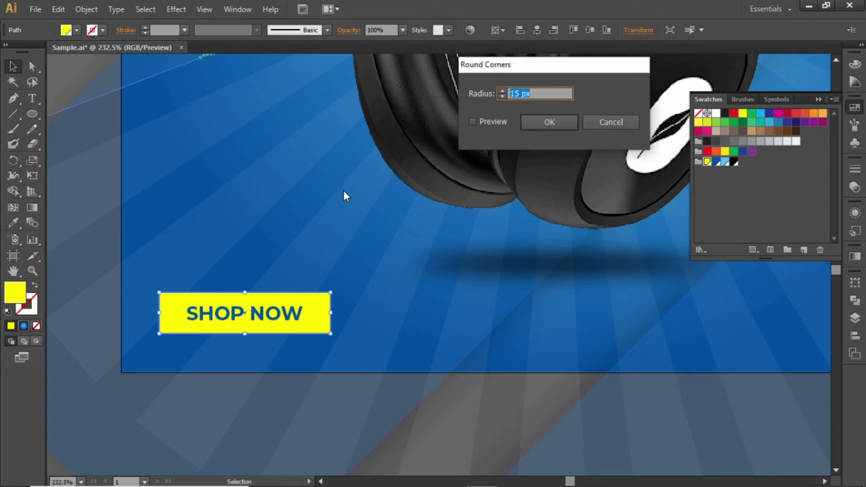
pyautogui.moveTo(542, 78); pyautogui.dragTo(257, 93)
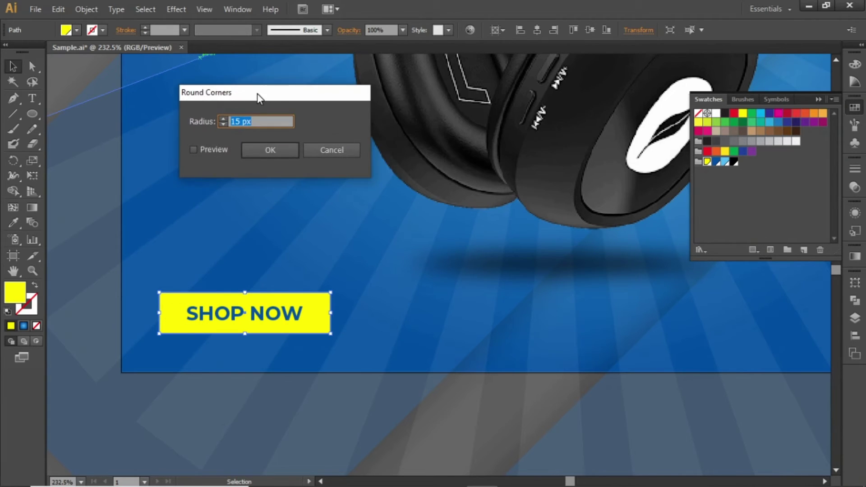
pyautogui.click(205, 150)
pyautogui.click(269, 123)
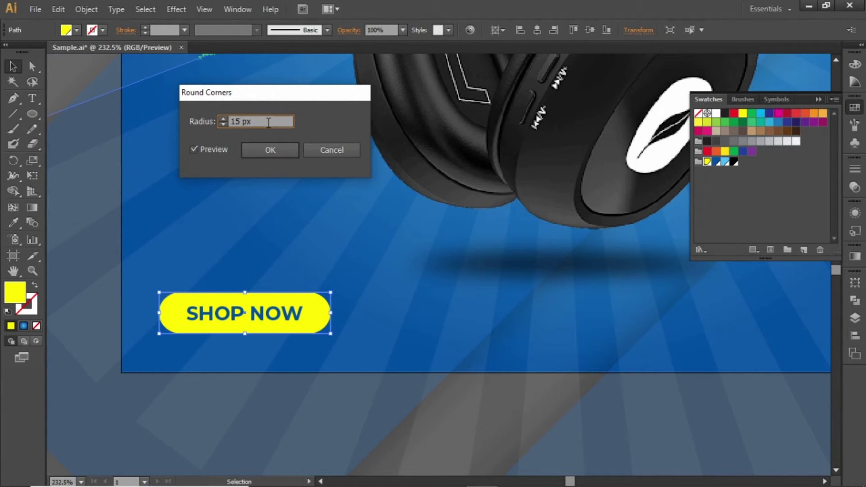
pyautogui.press('Down')
pyautogui.click(270, 150)
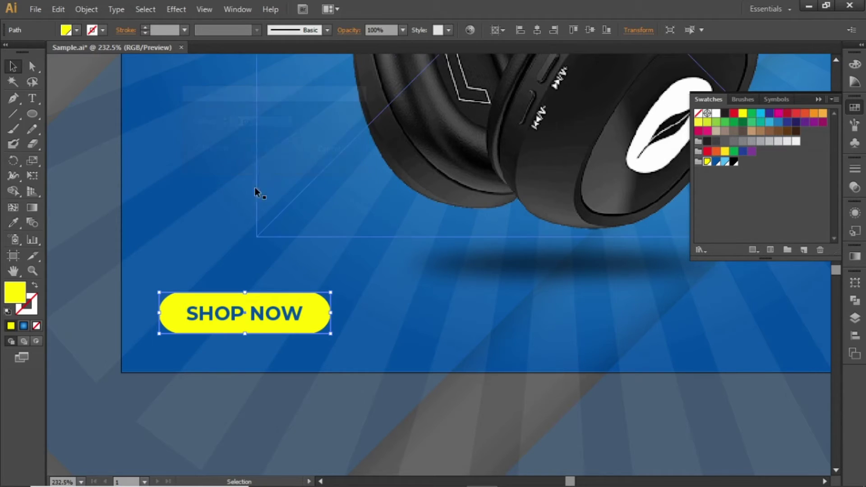
pyautogui.click(100, 413)
pyautogui.scroll(-3, 317, 354)
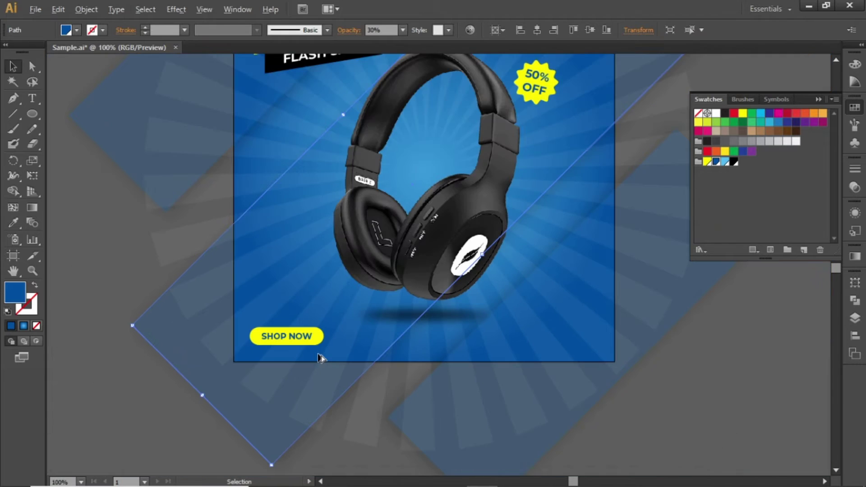
# - Copy SHOP NOW to the bottom-right corner, make it white and retype it as two phone numbers
pyautogui.moveTo(426, 302); pyautogui.dragTo(326, 264)
pyautogui.click(198, 302)
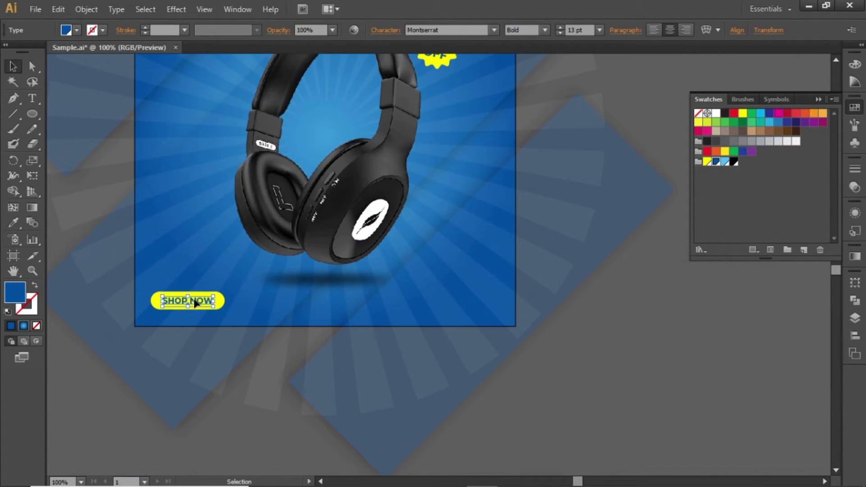
pyautogui.moveTo(195, 301); pyautogui.dragTo(482, 304)
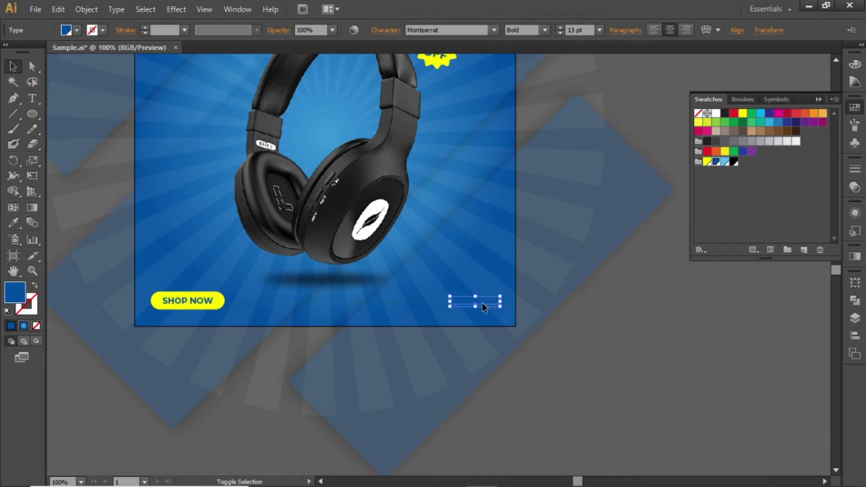
pyautogui.click(715, 113)
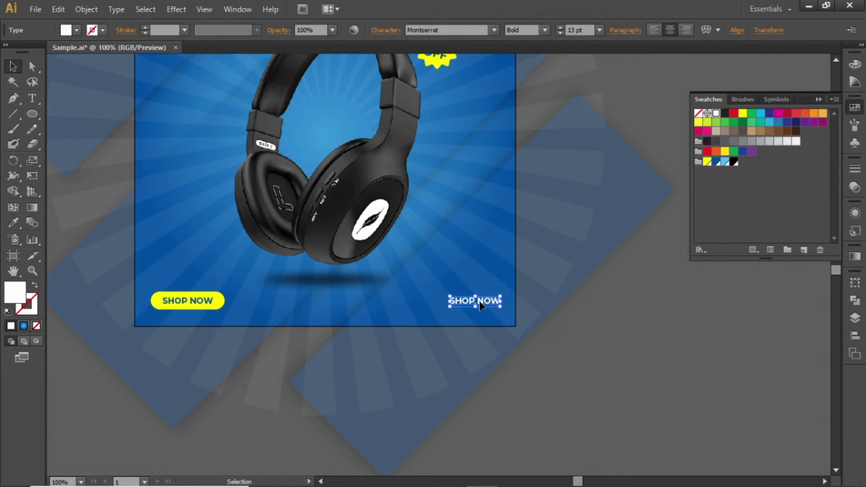
pyautogui.press('t')
pyautogui.hotkey('ctrl', 'a')
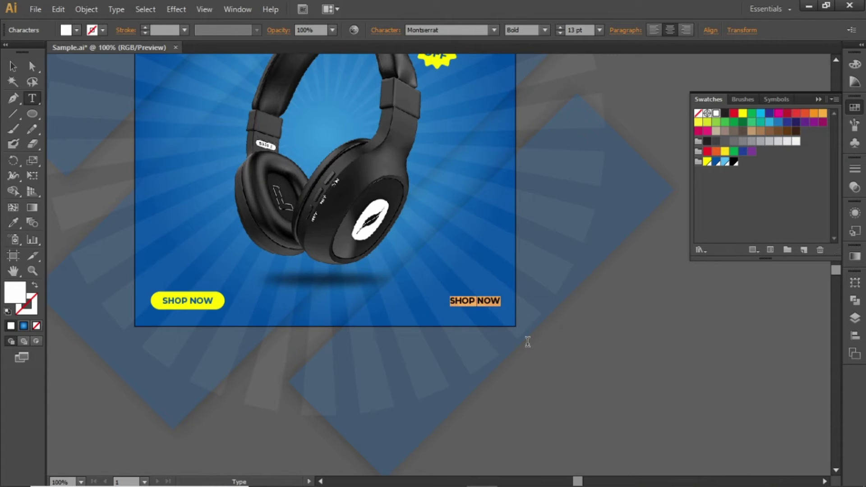
pyautogui.write('123-554-55')
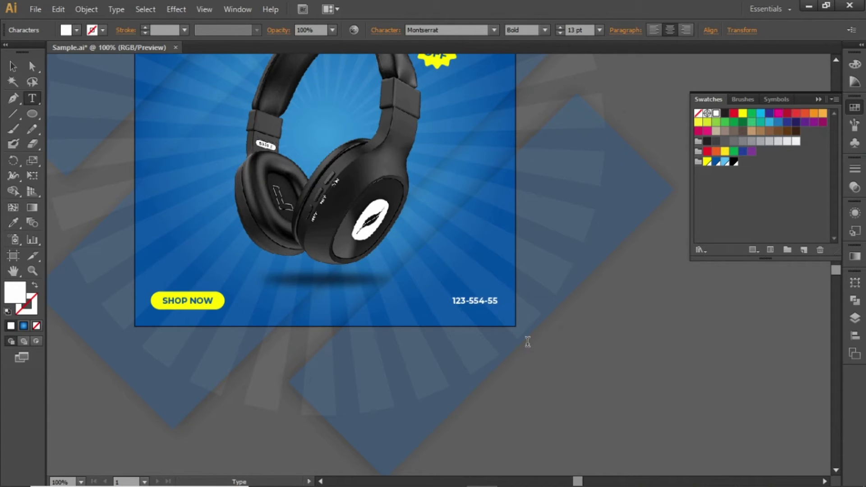
pyautogui.write('5 223-554-555')
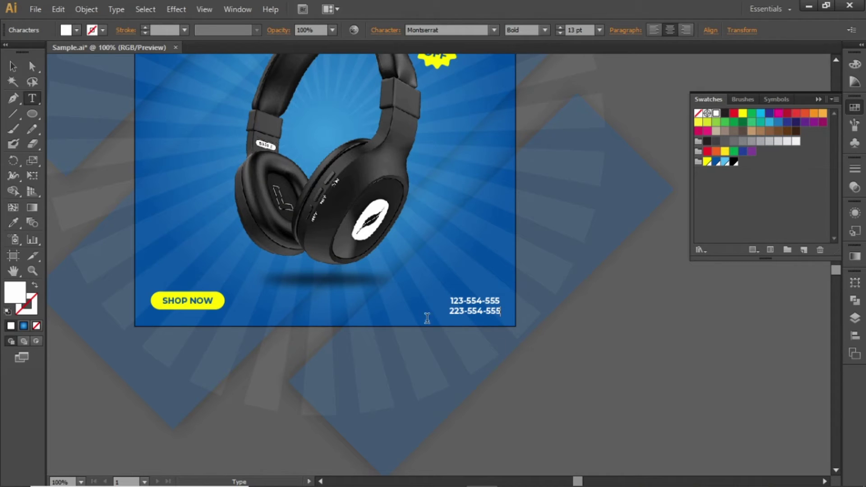
# - Select the phone numbers with the SHOP NOW button as the key object
pyautogui.click(13, 66)
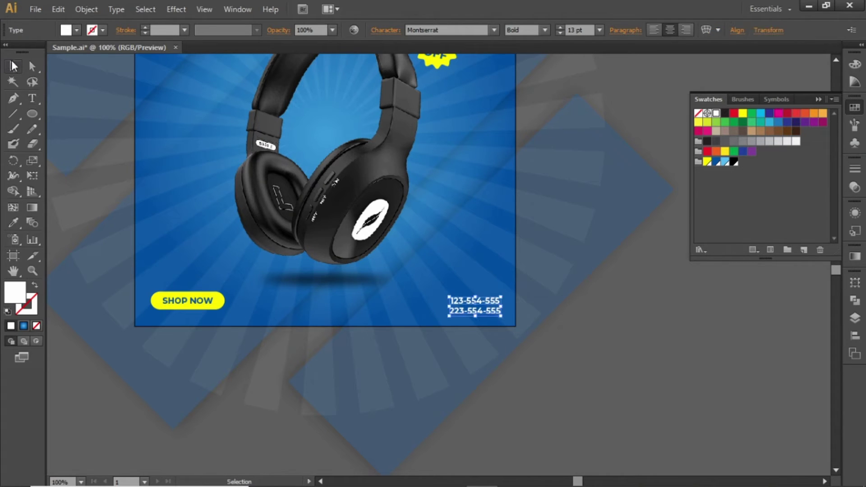
pyautogui.keyDown('shift'); pyautogui.click(220, 296); pyautogui.keyUp('shift')
pyautogui.click(223, 301)
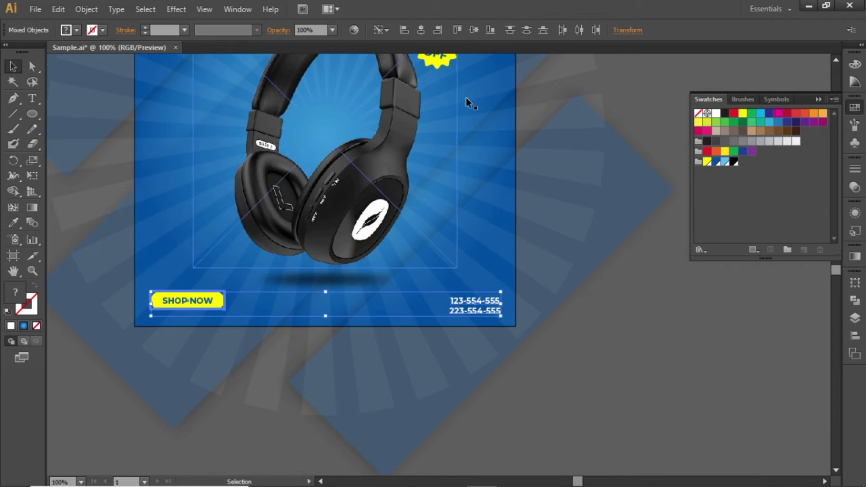
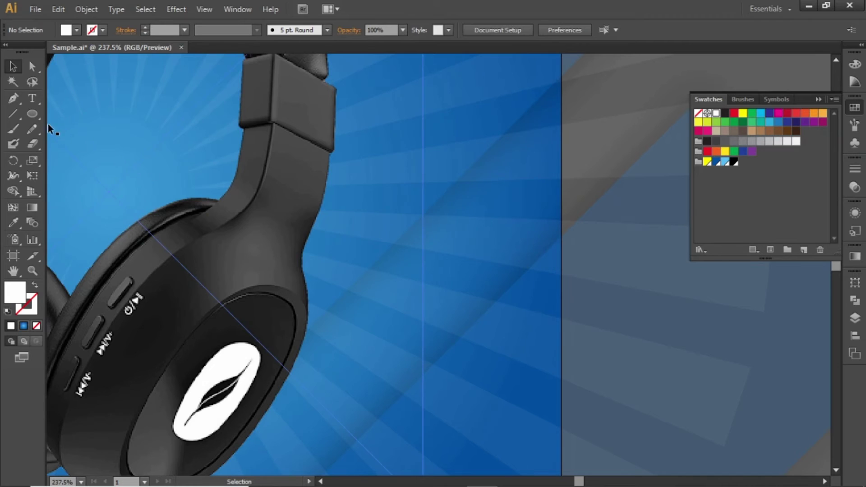
# - Draw a small circle on the blue background, fill it black, and shrink it to about 7 px
pyautogui.click(35, 116)
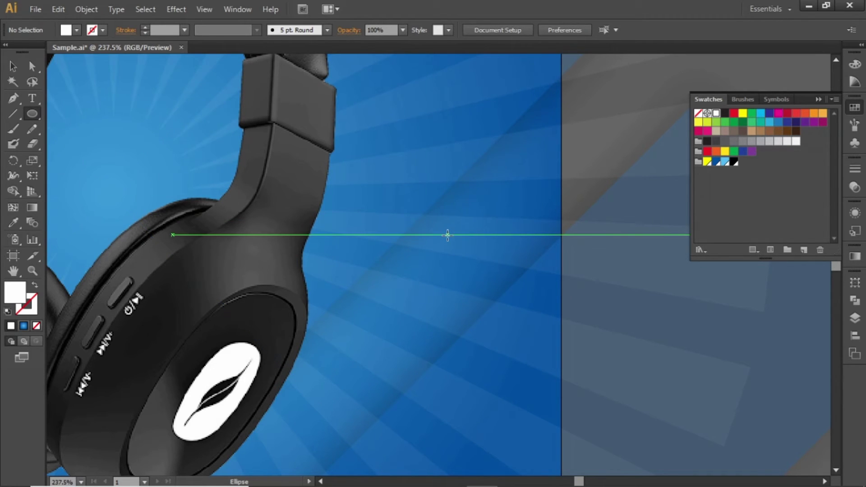
pyautogui.moveTo(432, 228); pyautogui.dragTo(461, 251)
pyautogui.click(13, 65)
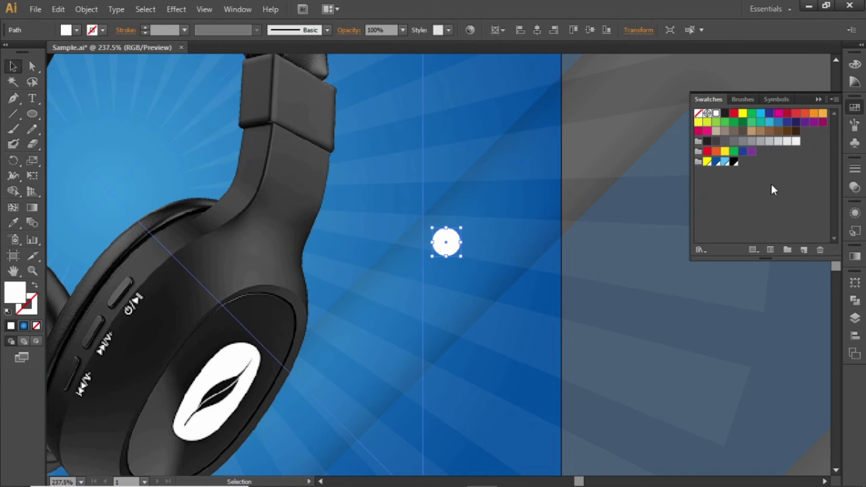
pyautogui.click(733, 164)
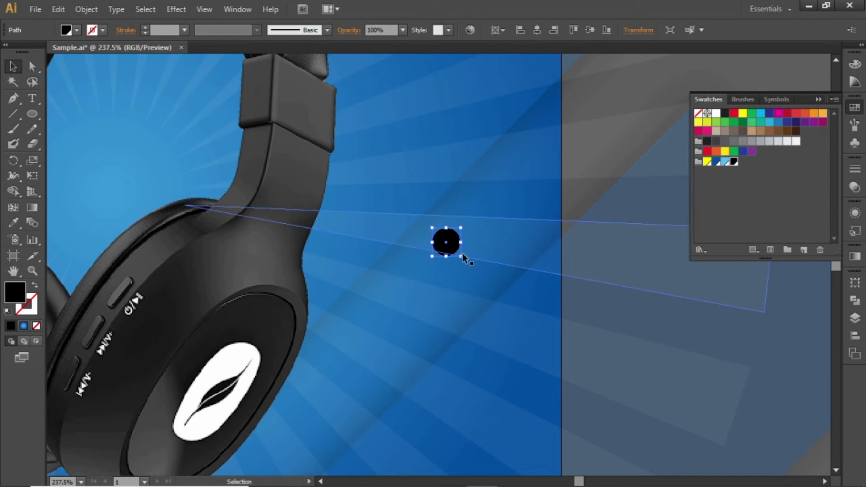
pyautogui.moveTo(461, 253); pyautogui.dragTo(445, 241)
pyautogui.press('z')
pyautogui.moveTo(291, 138); pyautogui.dragTo(573, 327)
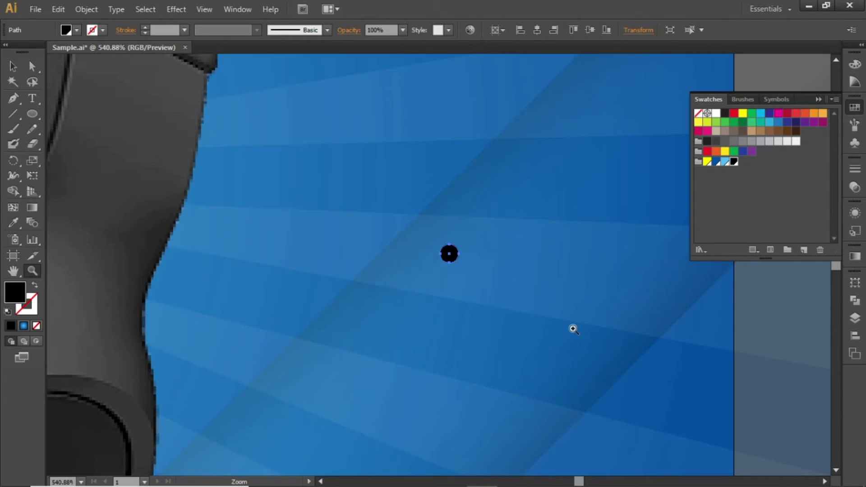
pyautogui.press('v')
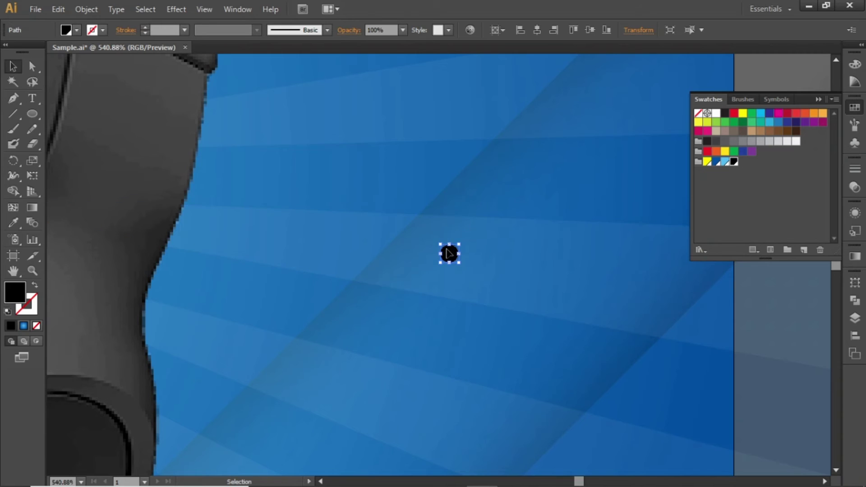
# - Copy the dot 10 px to the right with Transform Each, then repeat with Ctrl+D
pyautogui.rightClick(454, 255)
pyautogui.moveTo(519, 416)
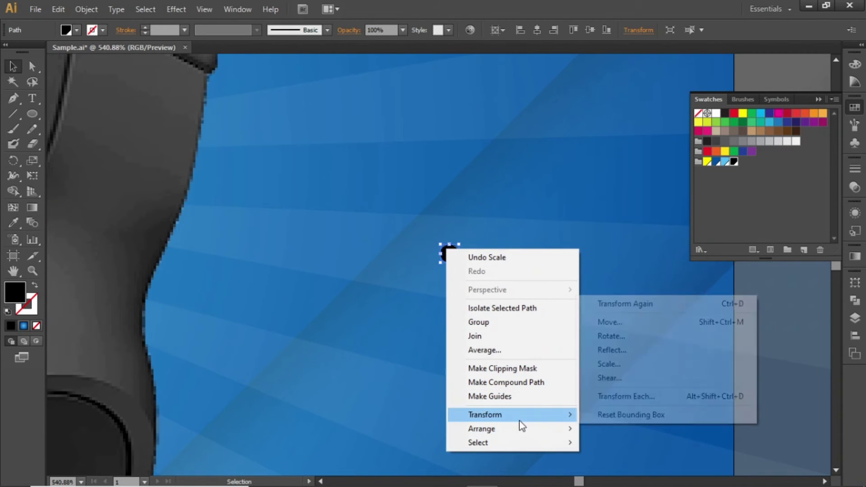
pyautogui.click(671, 397)
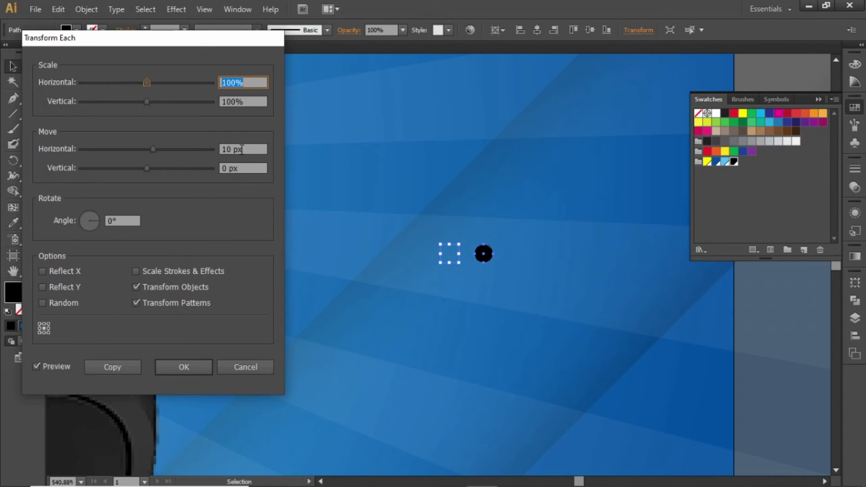
pyautogui.click(135, 366)
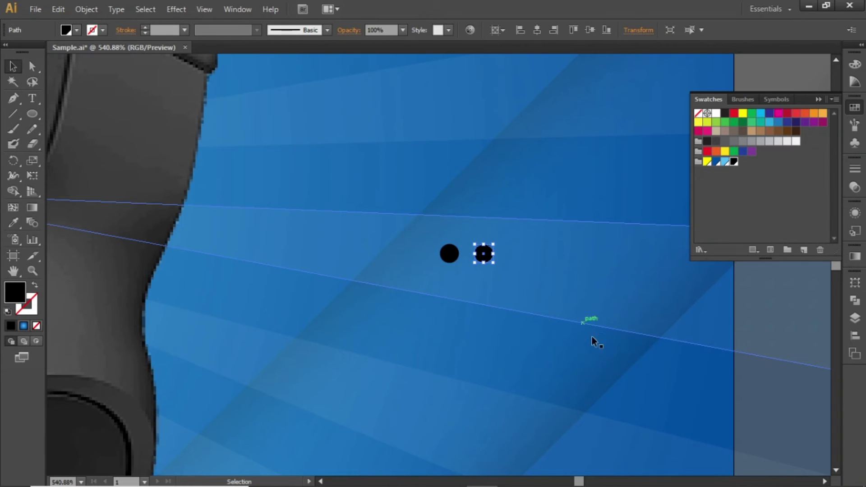
pyautogui.hotkey('ctrl', 'd')
pyautogui.hotkey('ctrl', 'd')
pyautogui.hotkey('ctrl', 'd')
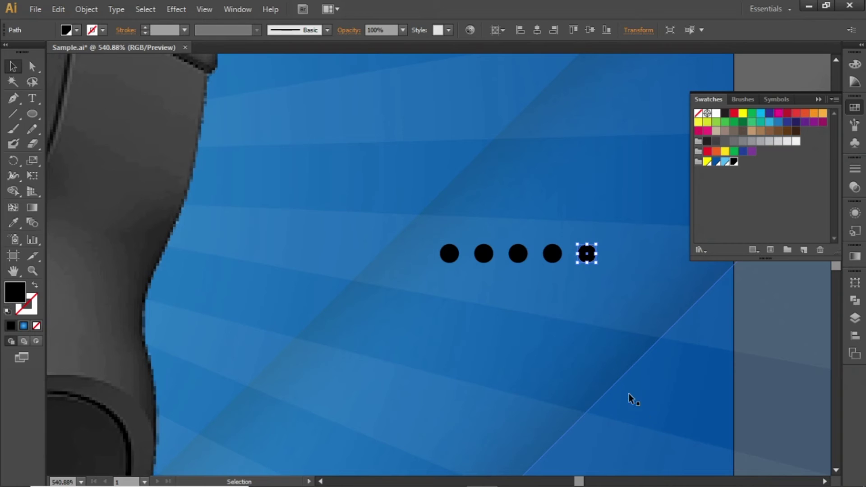
# - Select all five dots in the row and group them with Ctrl+G
pyautogui.moveTo(545, 325); pyautogui.dragTo(464, 245)
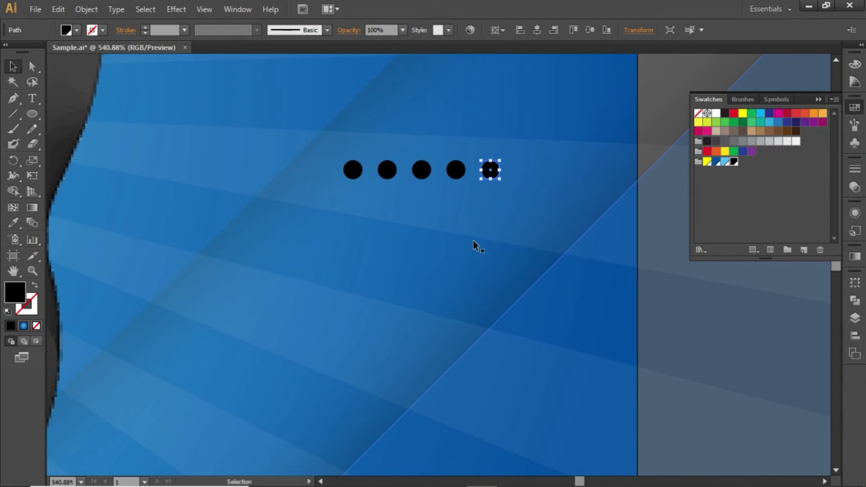
pyautogui.click(353, 169)
pyautogui.keyDown('shift'); pyautogui.click(388, 169); pyautogui.keyUp('shift')
pyautogui.keyDown('shift'); pyautogui.click(421, 170); pyautogui.keyUp('shift')
pyautogui.keyDown('shift'); pyautogui.click(455, 170); pyautogui.keyUp('shift')
pyautogui.keyDown('shift'); pyautogui.click(489, 170); pyautogui.keyUp('shift')
pyautogui.hotkey('ctrl', 'g')
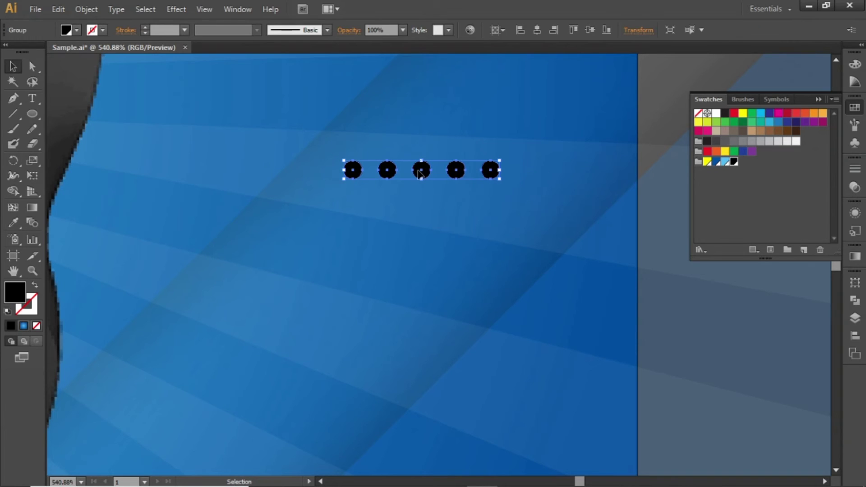
# - Copy the dot row 10 px downward (horizontal 0, vertical 10) with Transform Each, repeating with Ctrl+D
pyautogui.rightClick(419, 171)
pyautogui.moveTo(458, 265)
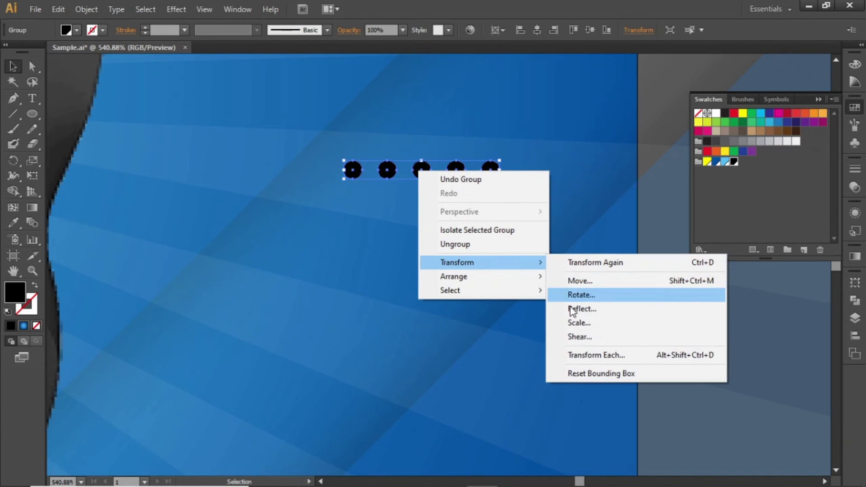
pyautogui.click(603, 355)
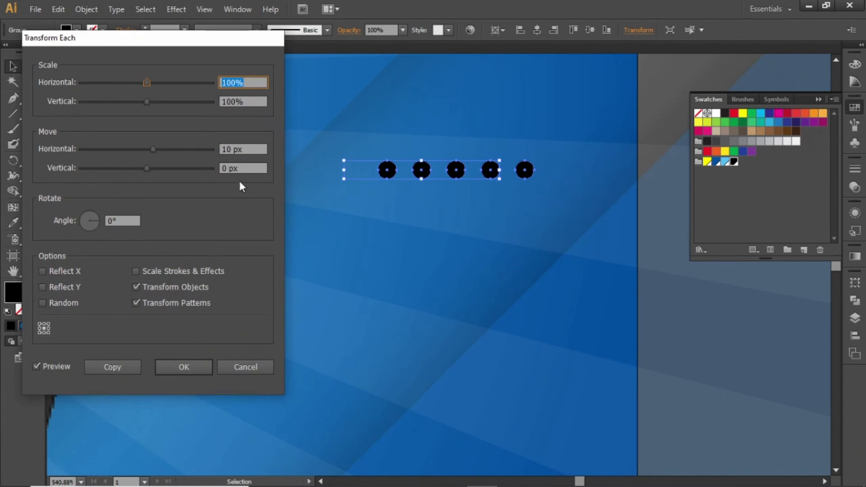
pyautogui.click(247, 150)
pyautogui.write('0')
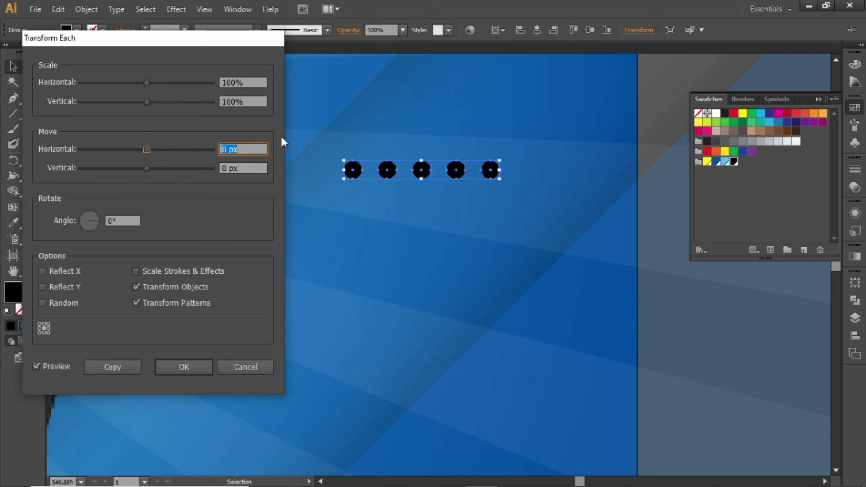
pyautogui.click(256, 166)
pyautogui.write('10')
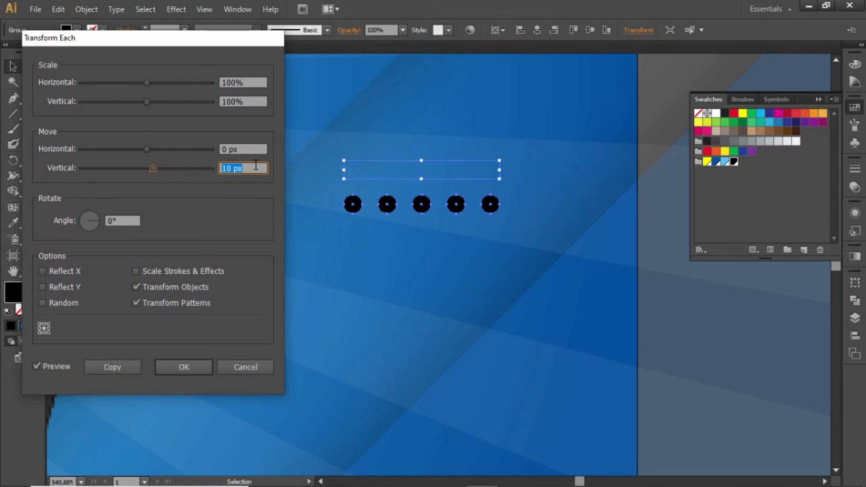
pyautogui.click(114, 363)
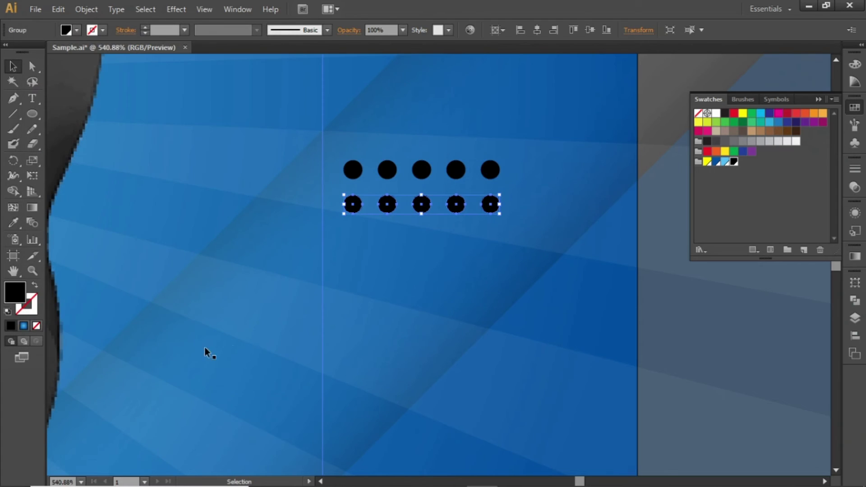
pyautogui.hotkey('ctrl', 'd')
pyautogui.hotkey('ctrl', 'd')
pyautogui.hotkey('ctrl', 'd')
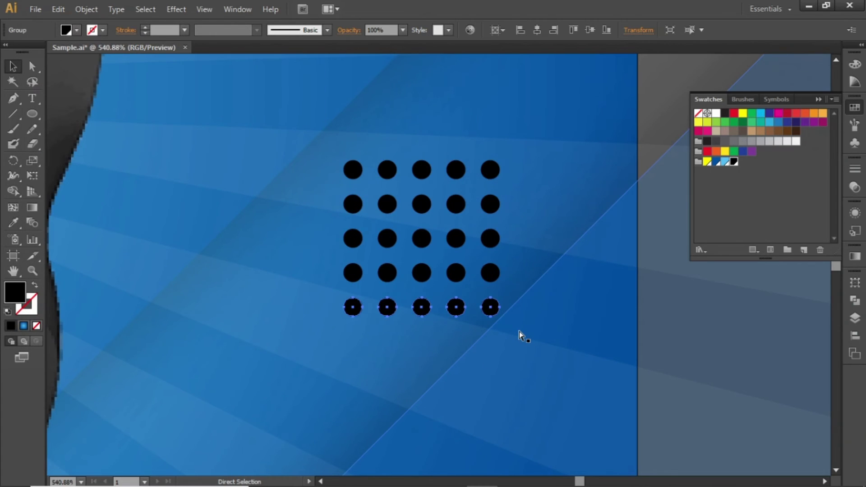
pyautogui.hotkey('ctrl', 'd')
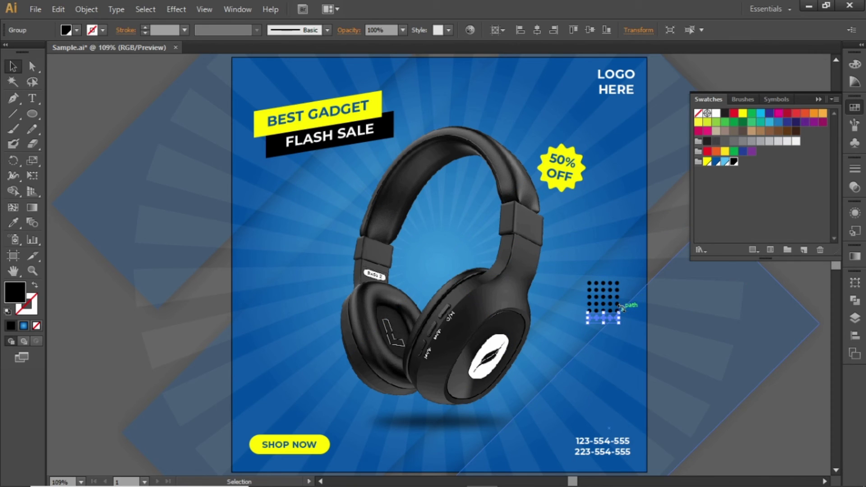
# - Marquee-select every row of the dot grid and set its opacity to 30%
pyautogui.moveTo(604, 309); pyautogui.dragTo(604, 310)
pyautogui.scroll(4, 647, 354)
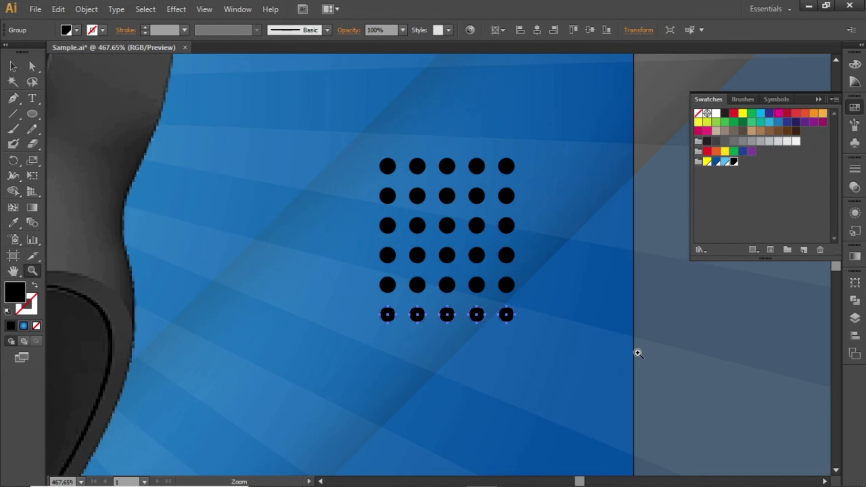
pyautogui.moveTo(507, 285); pyautogui.dragTo(508, 167)
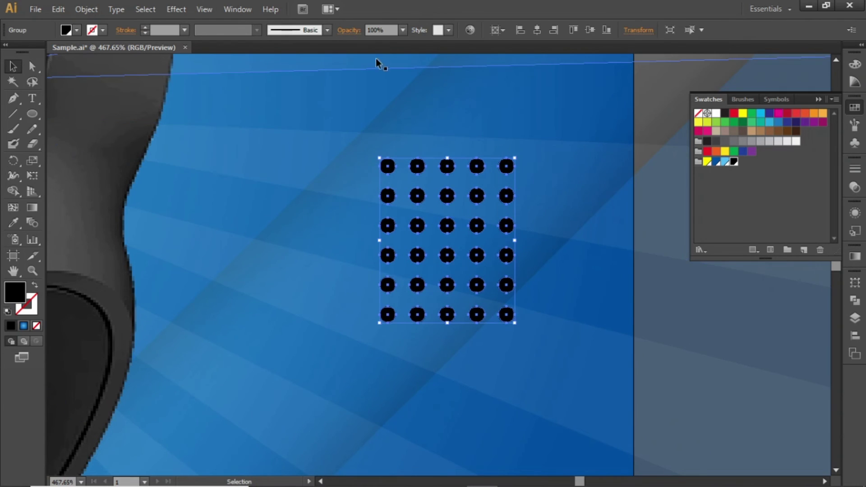
pyautogui.click(399, 33)
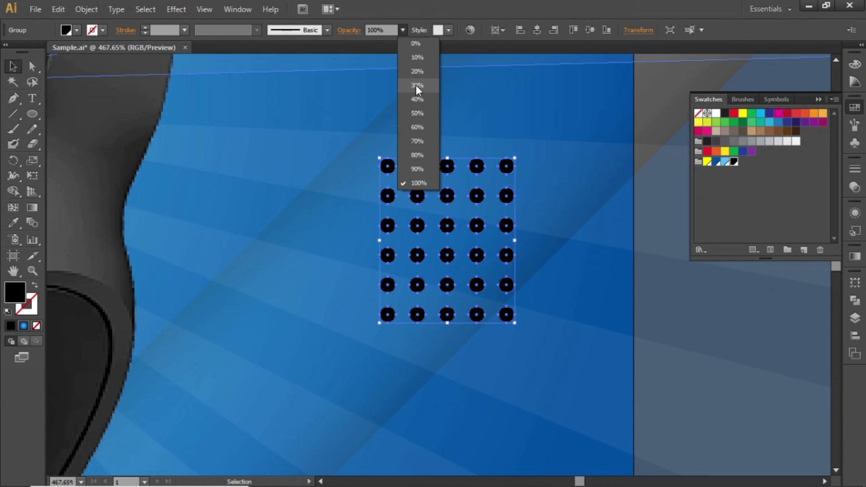
pyautogui.click(416, 85)
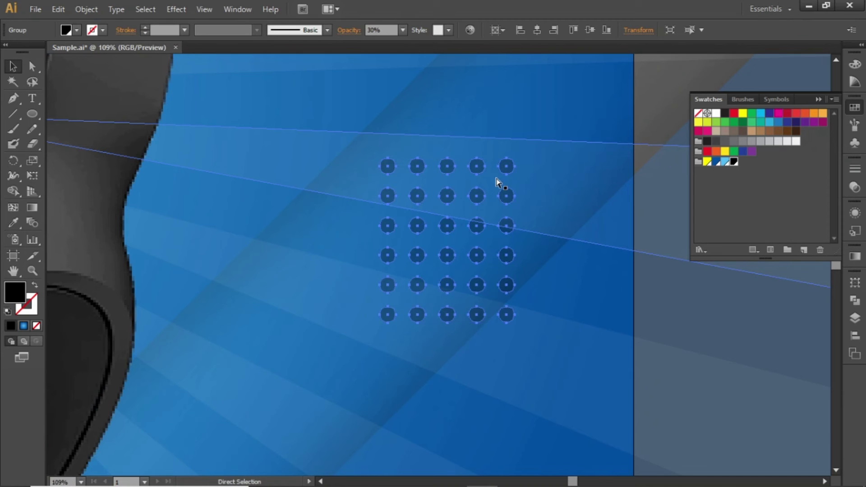
pyautogui.hotkey('ctrl', '0')
# - Move the dot grid down to sit right of the headphones
pyautogui.click(824, 389)
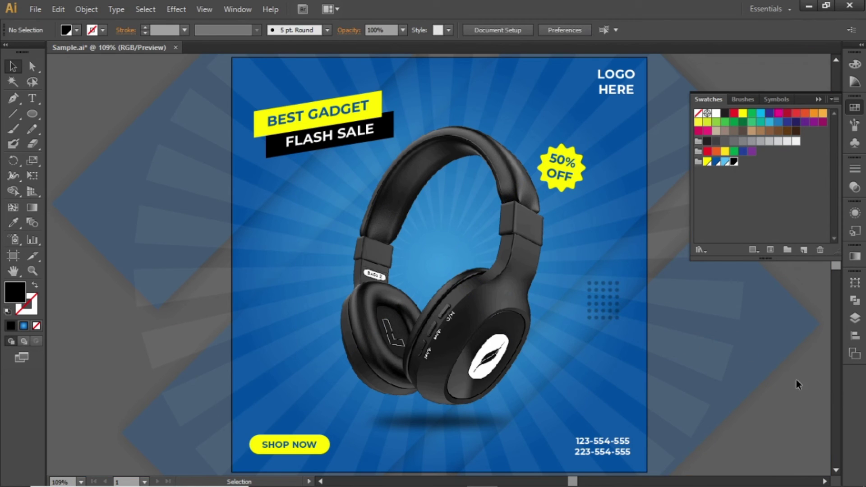
pyautogui.click(617, 296)
pyautogui.moveTo(608, 289); pyautogui.dragTo(610, 366)
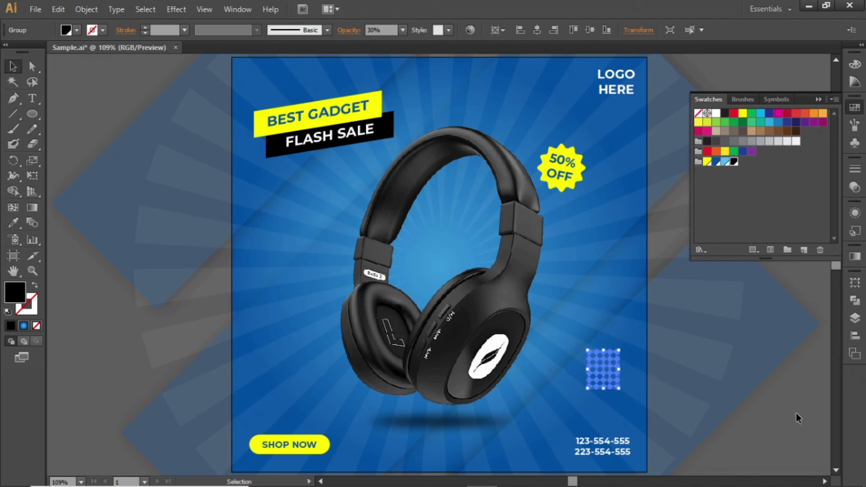
pyautogui.click(806, 431)
# - Alt-drag a copy of the dot grid to the poster's upper left and fill it white
pyautogui.click(605, 370)
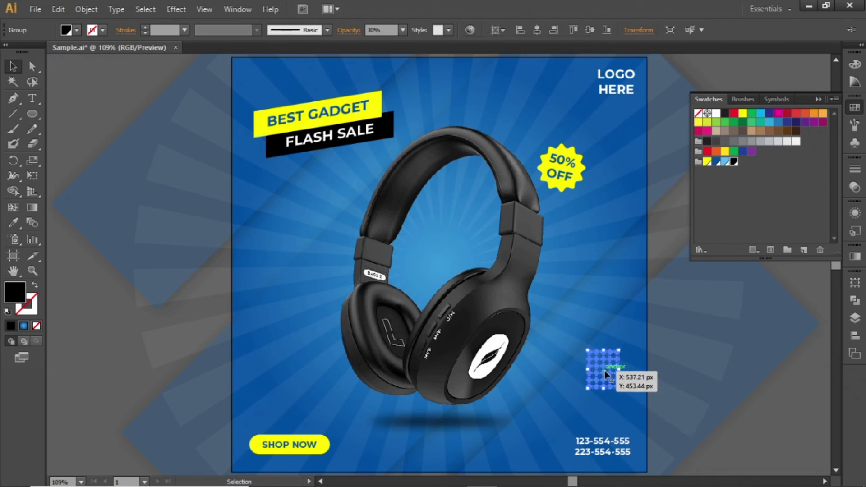
pyautogui.moveTo(604, 370); pyautogui.dragTo(269, 235)
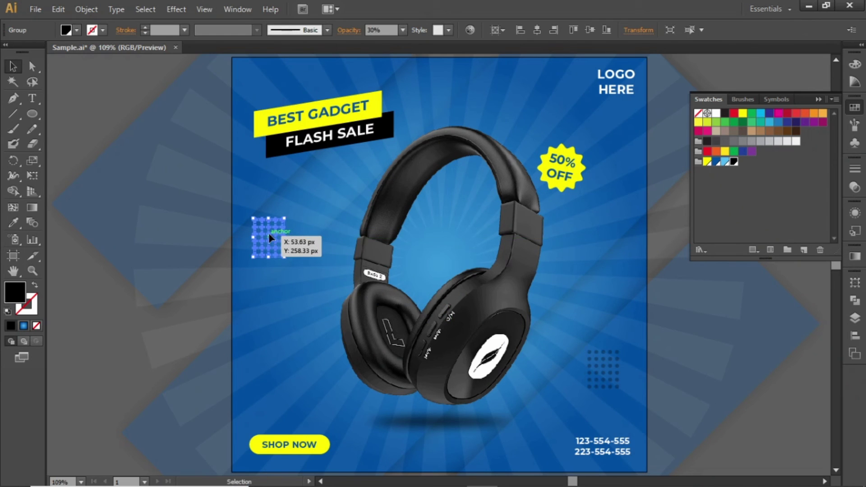
pyautogui.click(717, 115)
pyautogui.click(741, 74)
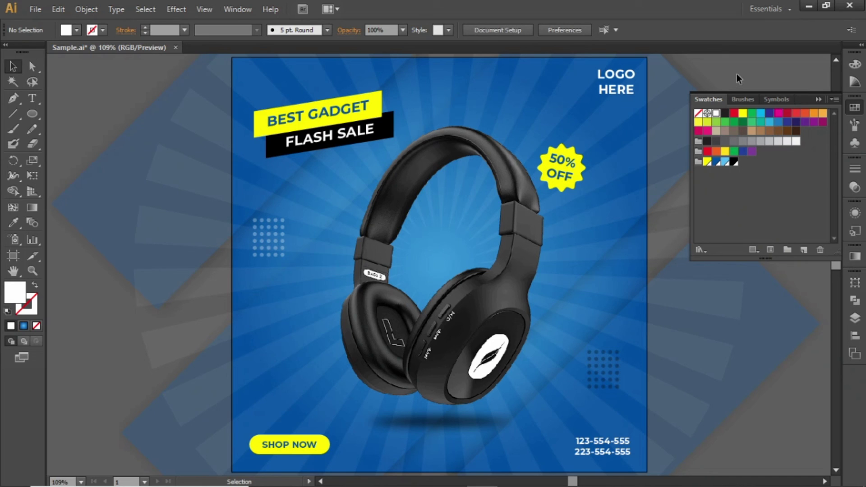
pyautogui.click(817, 99)
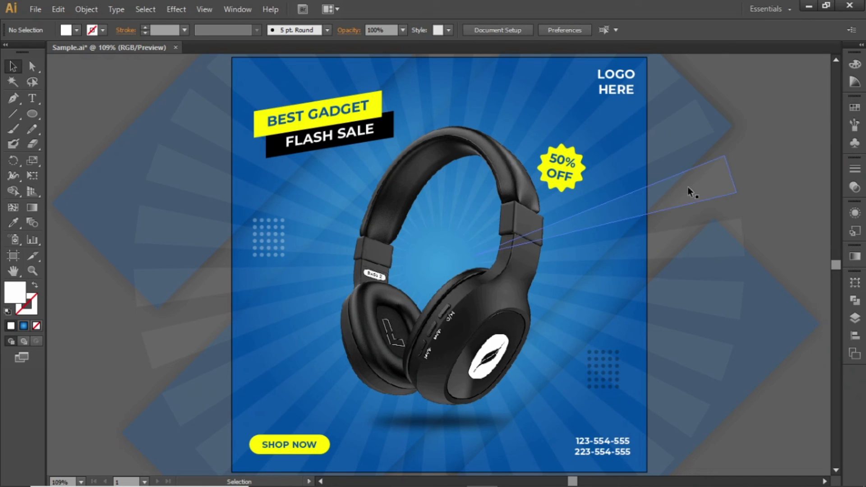
pyautogui.scroll(-1, 605, 238)
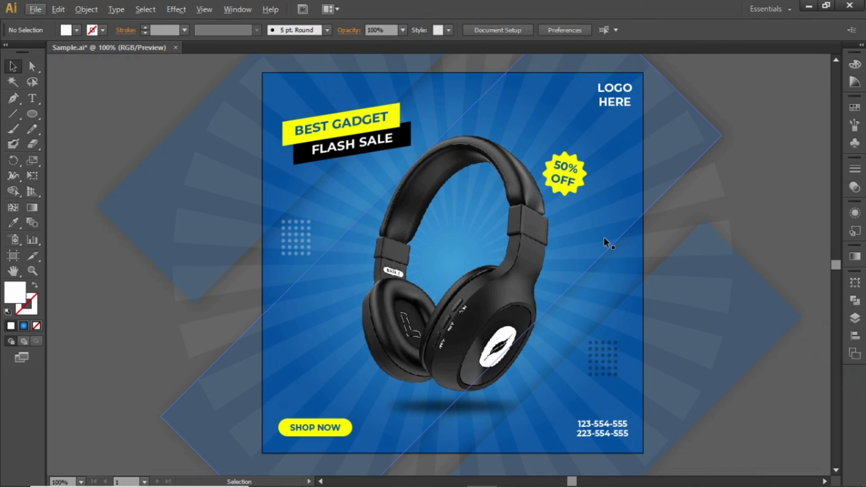
pyautogui.moveTo(32, 112); pyautogui.dragTo(90, 114)
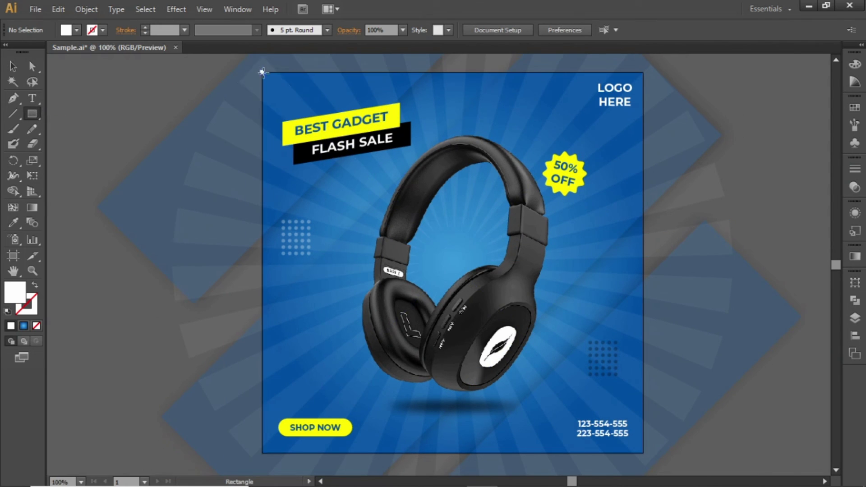
# - Draw a rectangle over the artboard, select all, and apply Object > Clipping Mask > Make
pyautogui.moveTo(263, 71); pyautogui.dragTo(643, 454)
pyautogui.click(16, 66)
pyautogui.hotkey('ctrl', 'a')
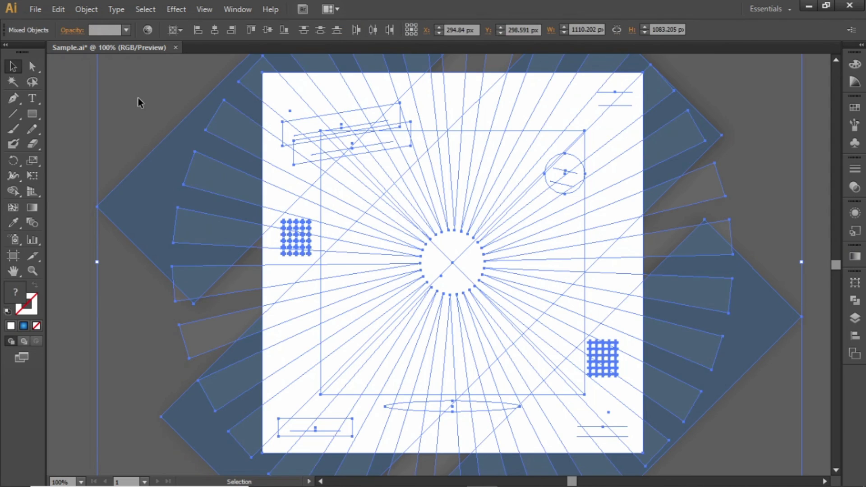
pyautogui.click(86, 10)
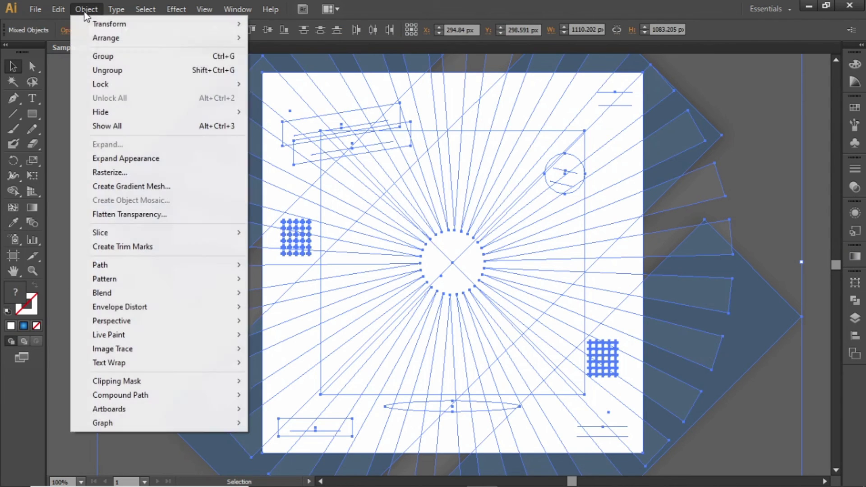
pyautogui.moveTo(231, 377)
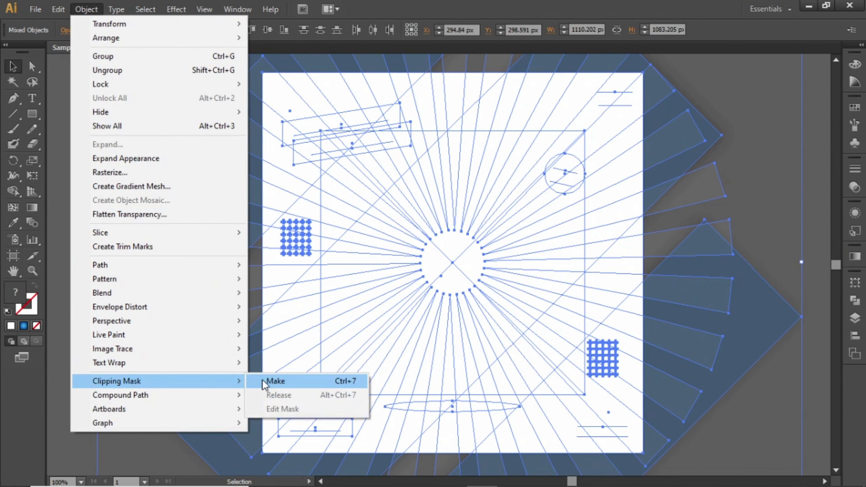
pyautogui.click(266, 380)
pyautogui.click(711, 244)
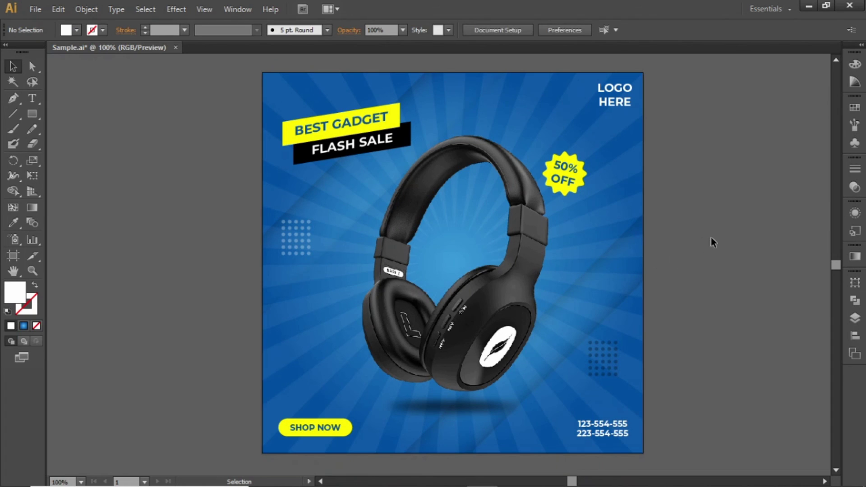